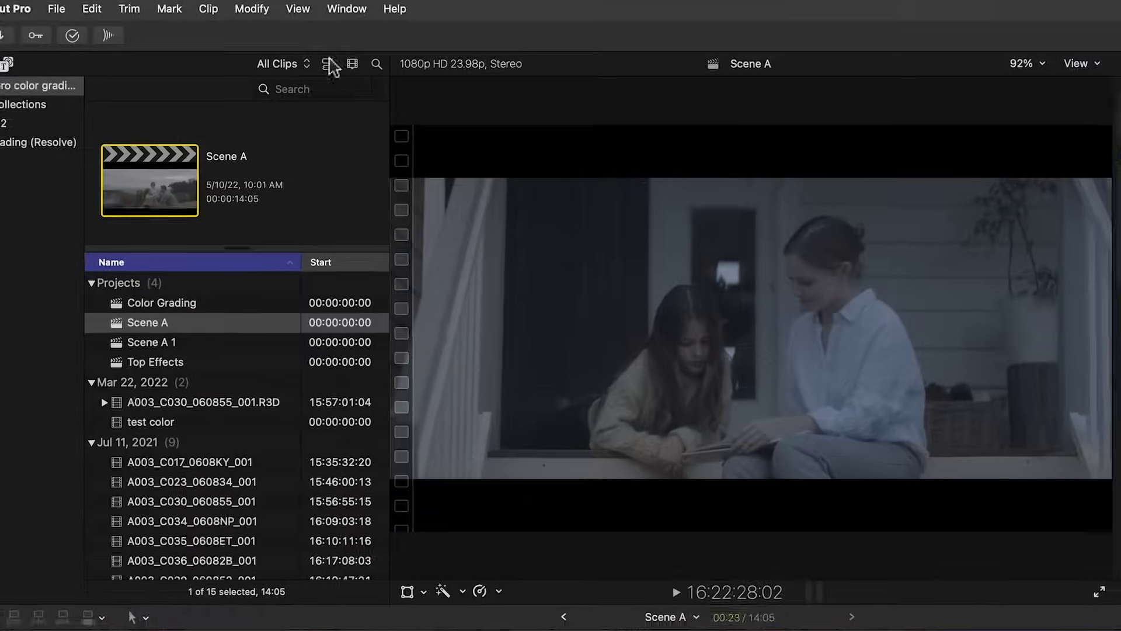
Step: Switch Final Cut Pro to the Color & Effects workspace
click(304, 7)
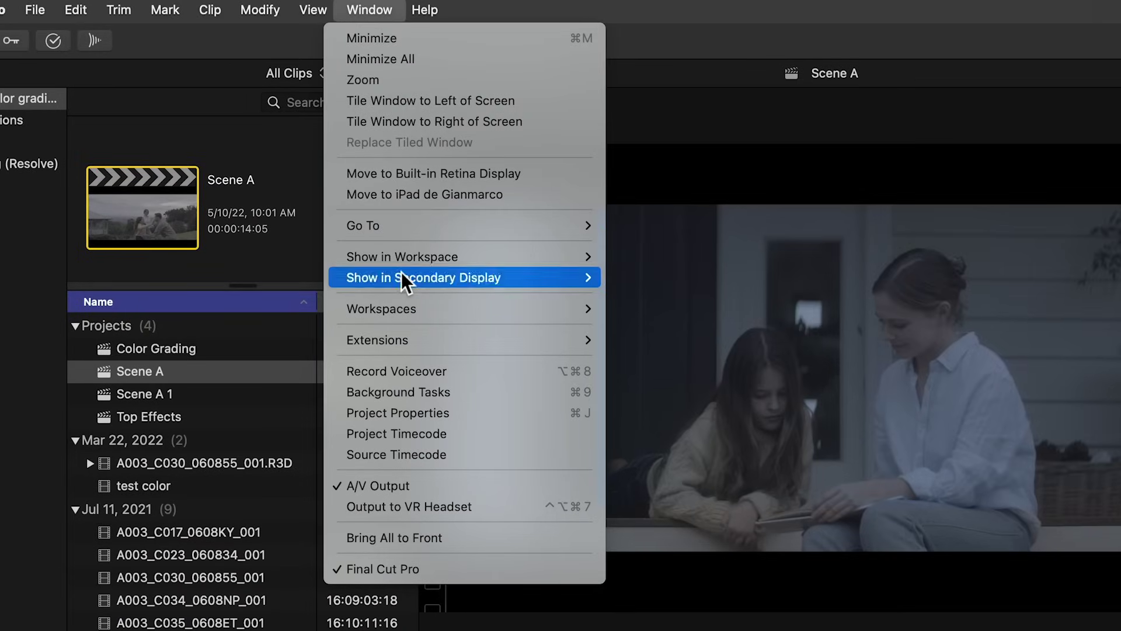
mouse_move(430, 313)
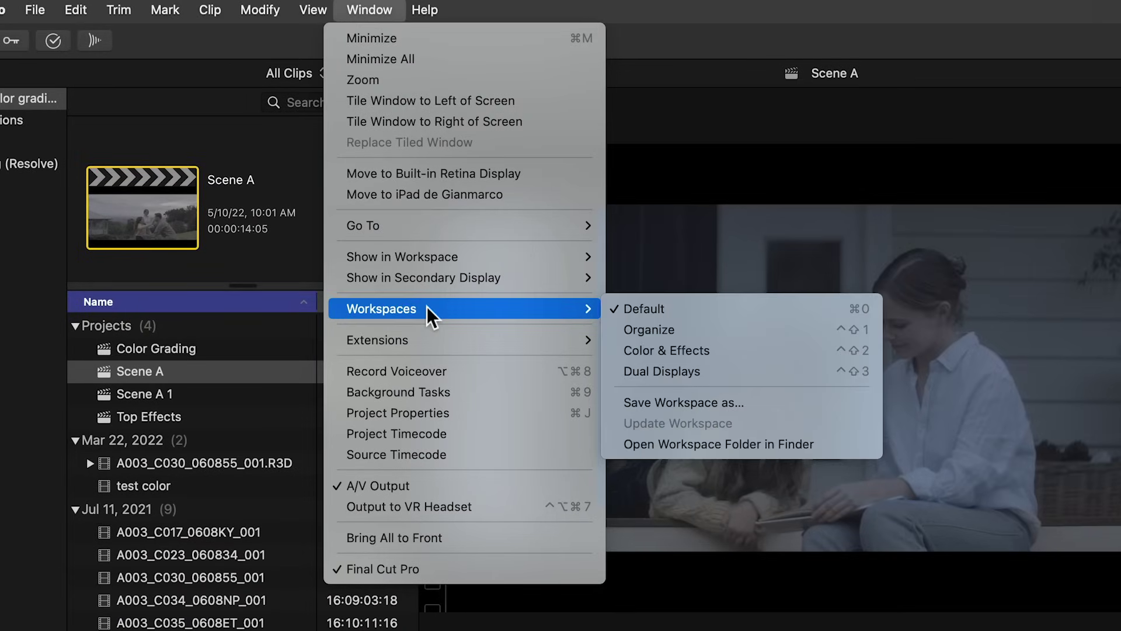
click(668, 351)
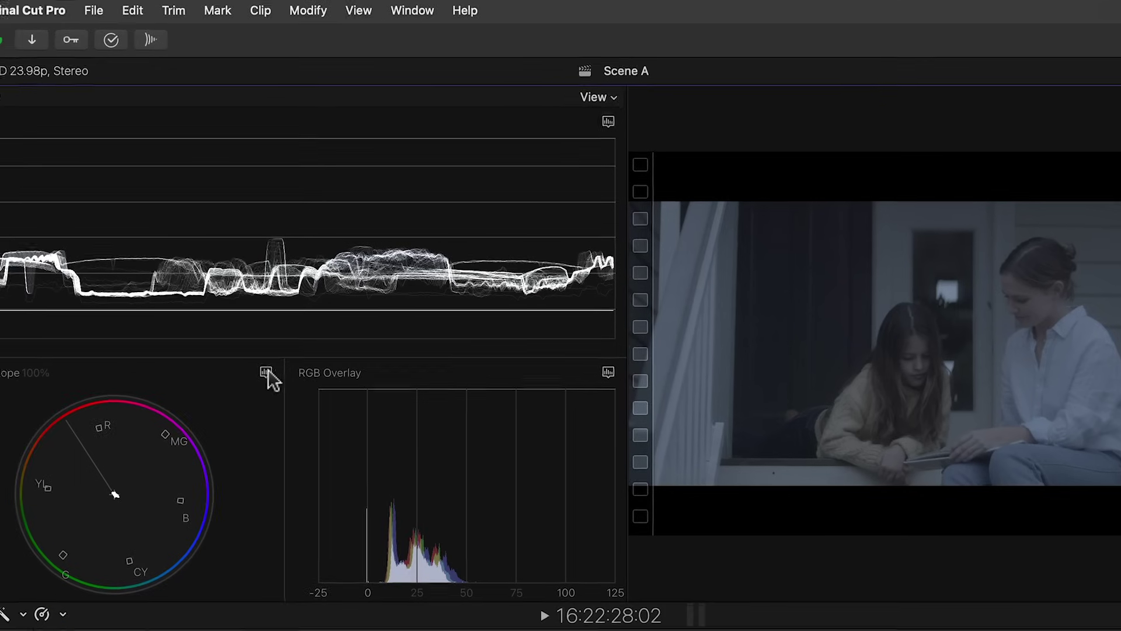
Step: Set the lower-left scope to an RGB Overlay waveform and the right scope to Vectorscope
click(215, 389)
click(324, 425)
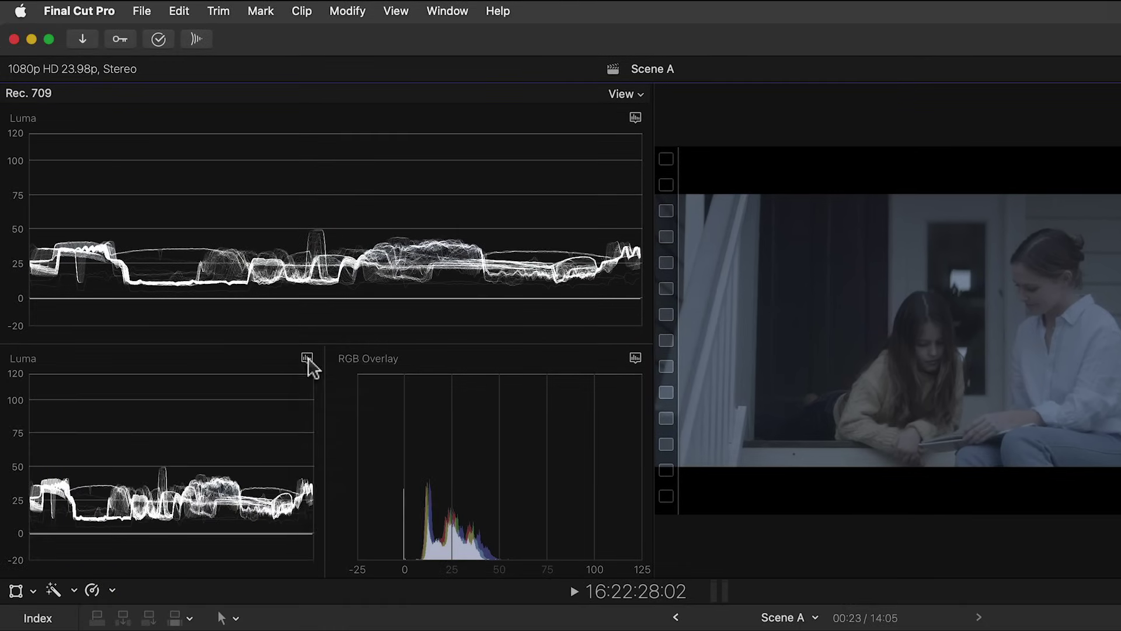
click(307, 357)
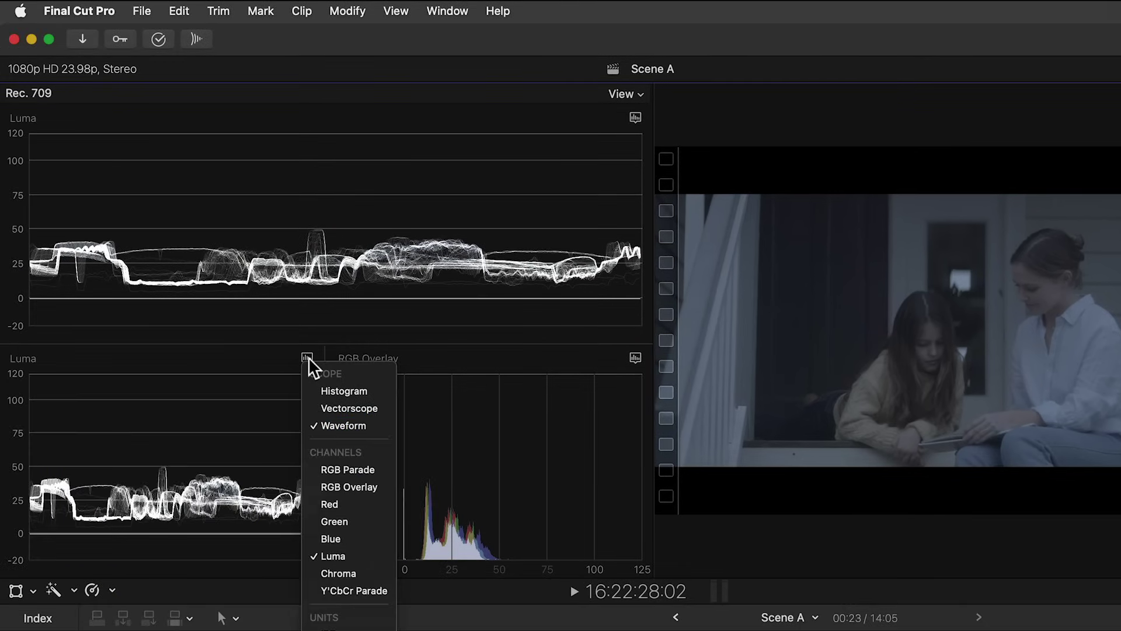
click(335, 484)
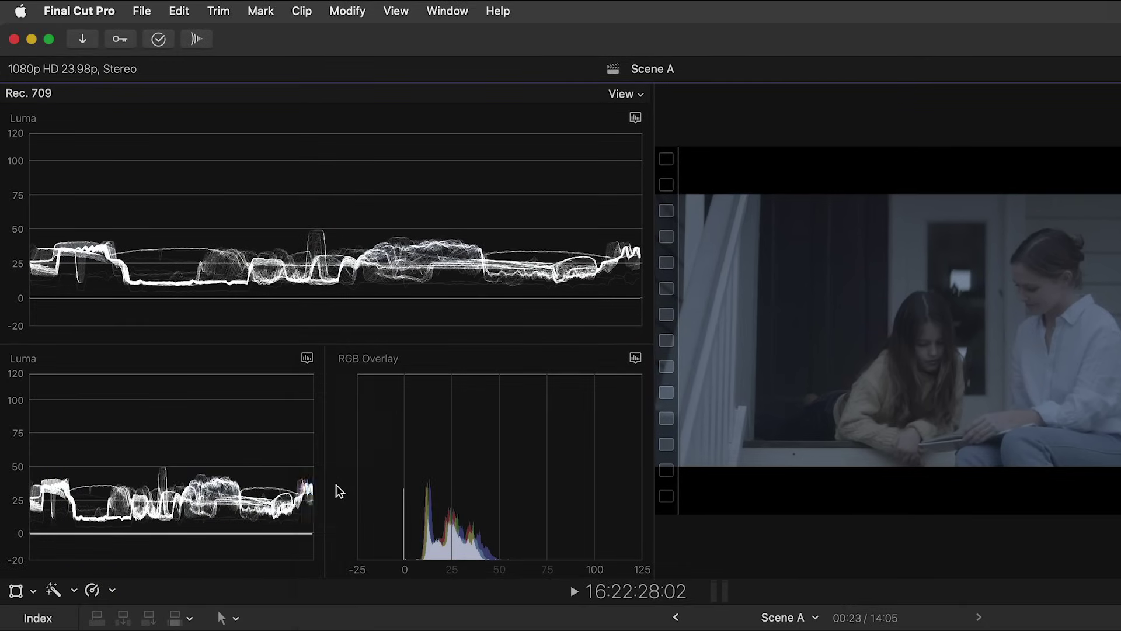
click(635, 358)
click(648, 410)
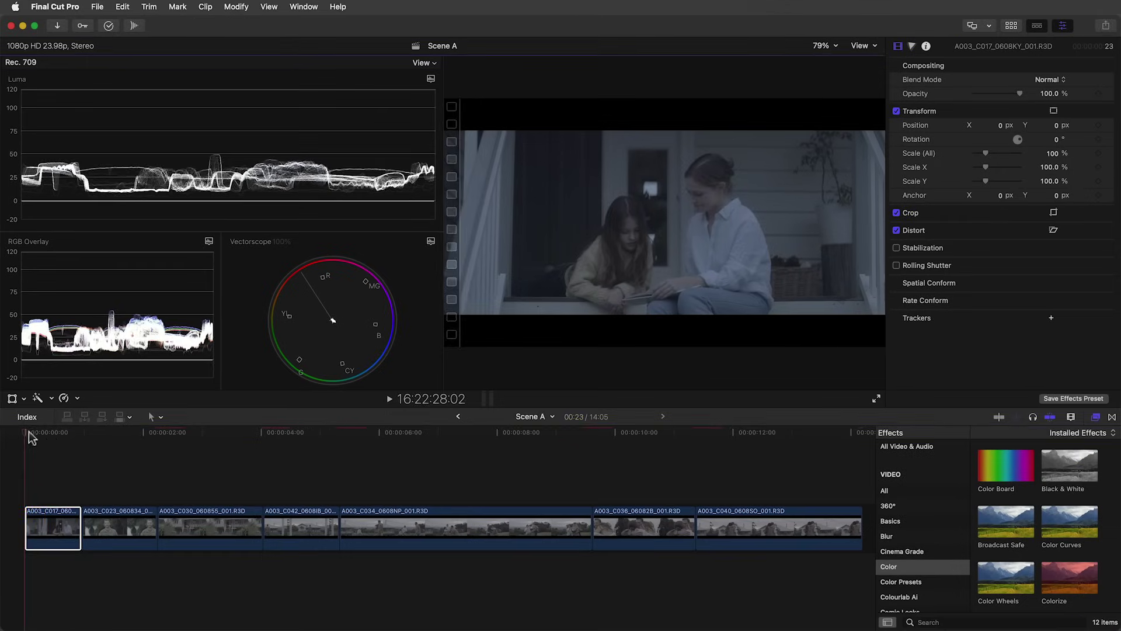
Step: Select clip A003_C034_0608NP_001 and add a Color Wheels correction in the Color inspector
drag(32, 438, 445, 423)
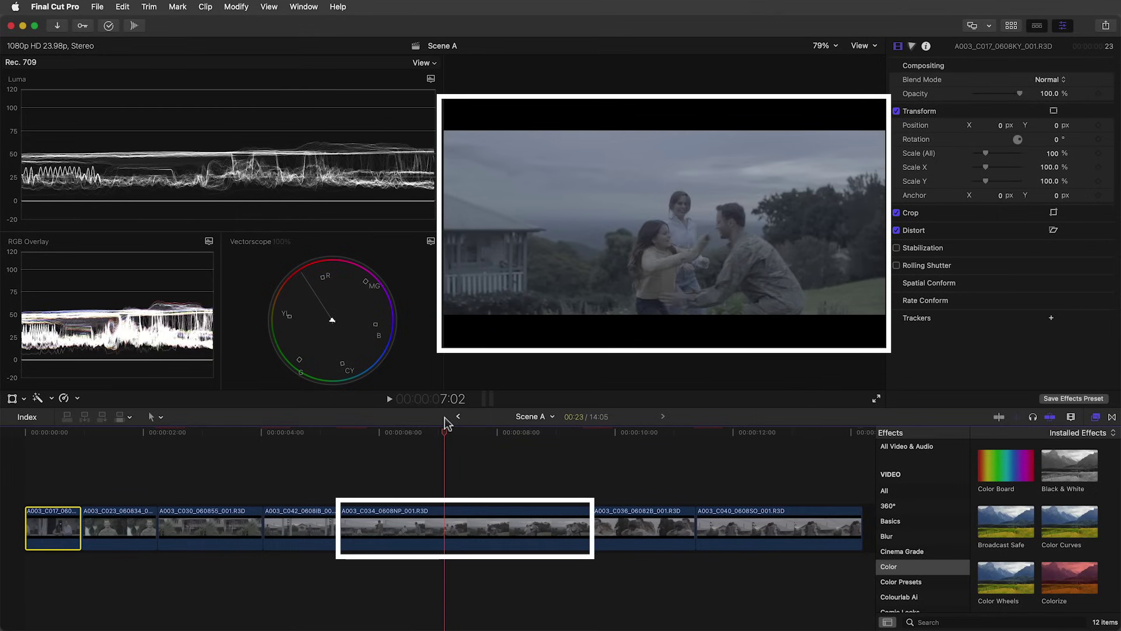
click(466, 527)
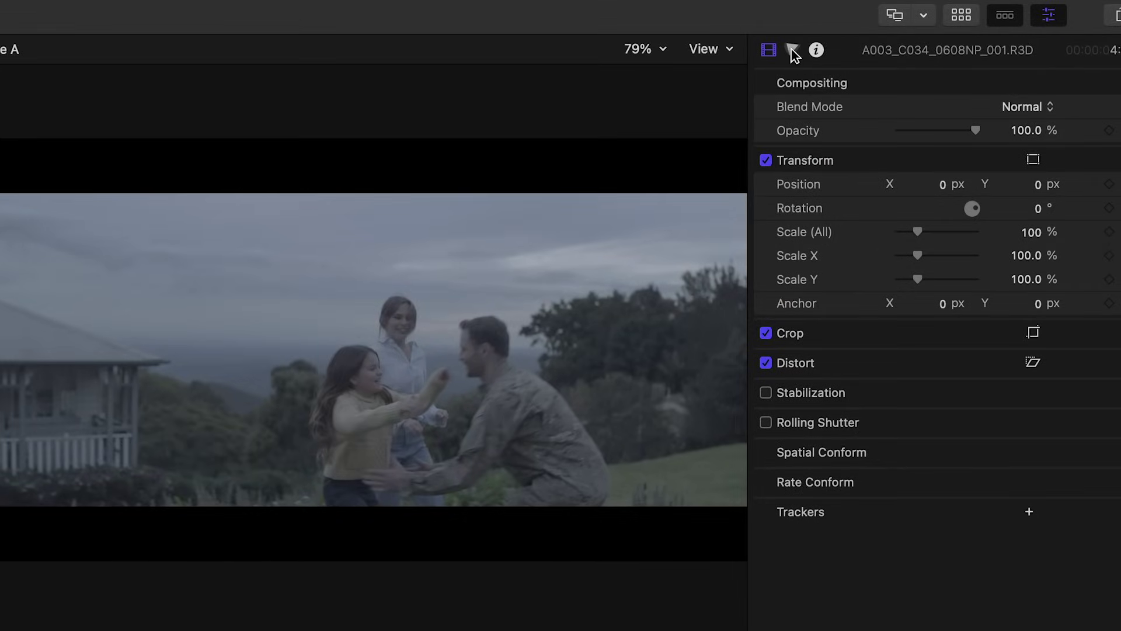
click(791, 49)
click(866, 83)
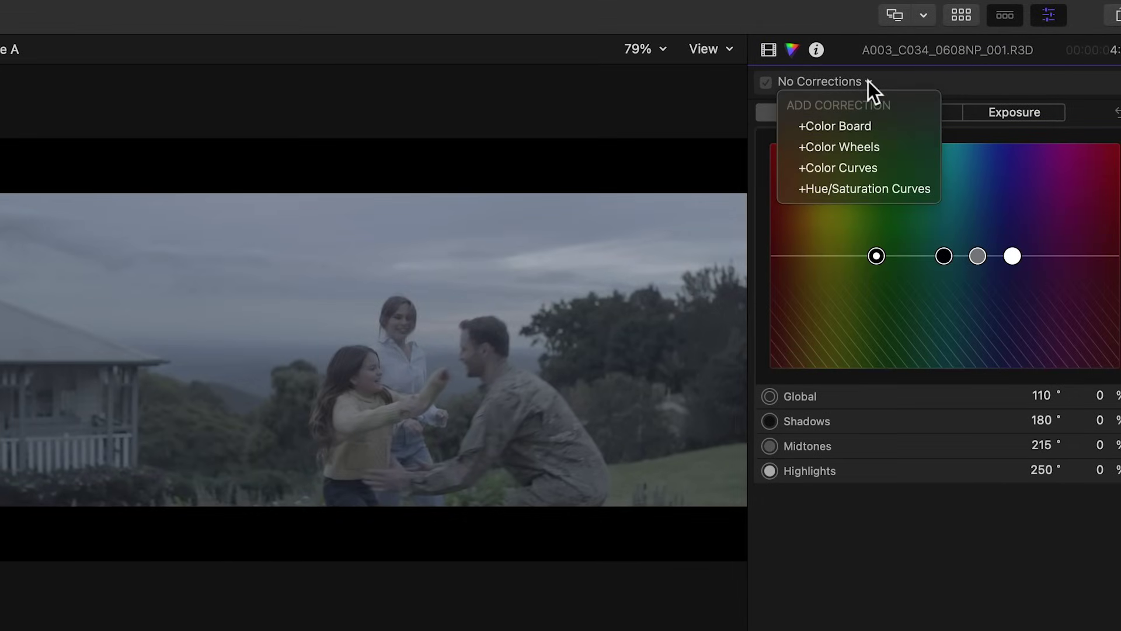
click(846, 145)
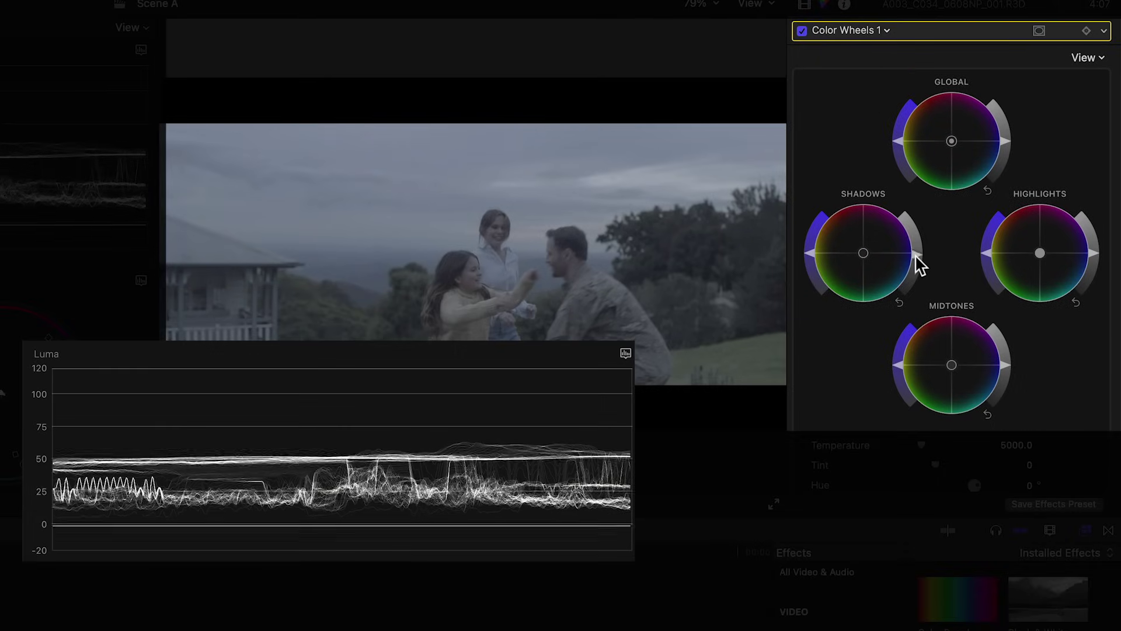
Step: In Color Wheels 1, lower Shadows until blacks hit 0, raise Highlights and Midtones, and boost Global saturation
drag(917, 266, 917, 271)
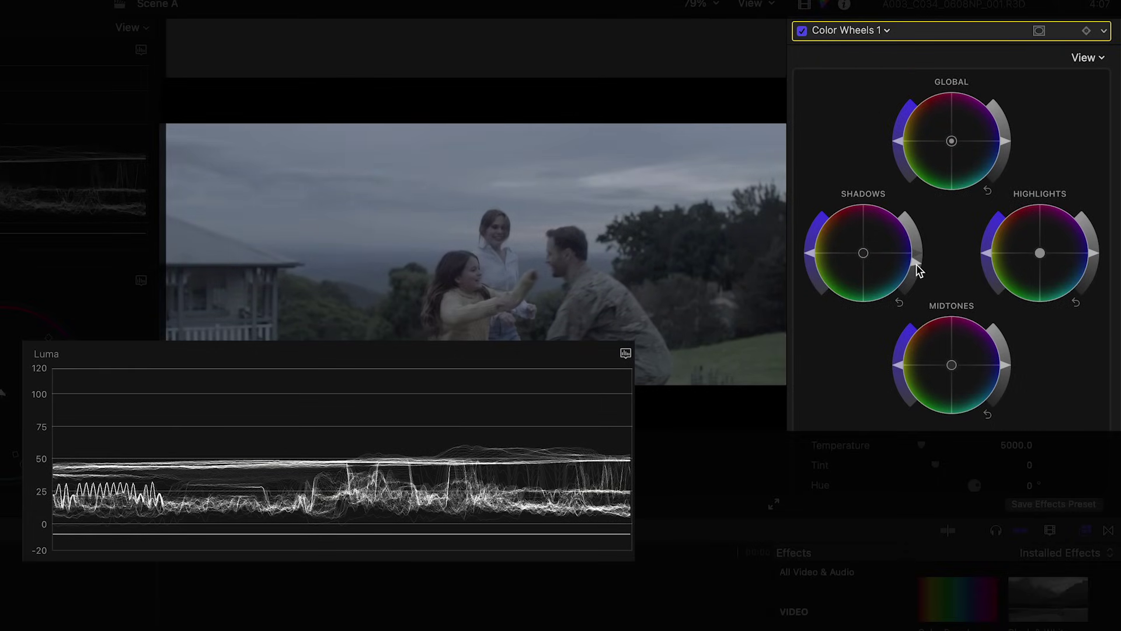
drag(918, 270, 918, 274)
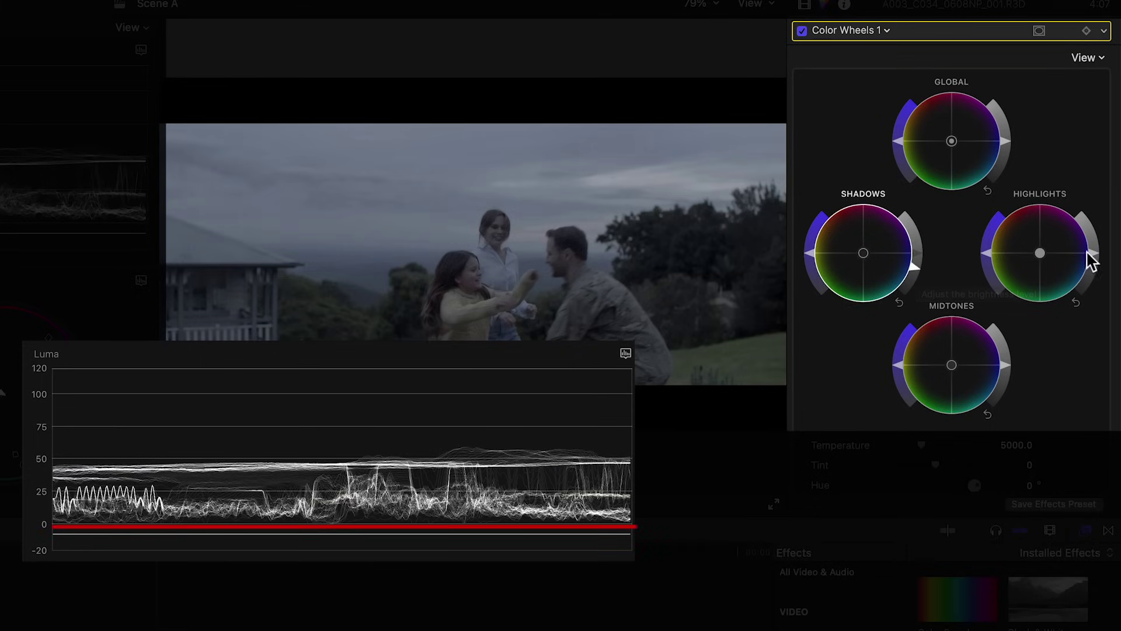
drag(1091, 252, 1068, 200)
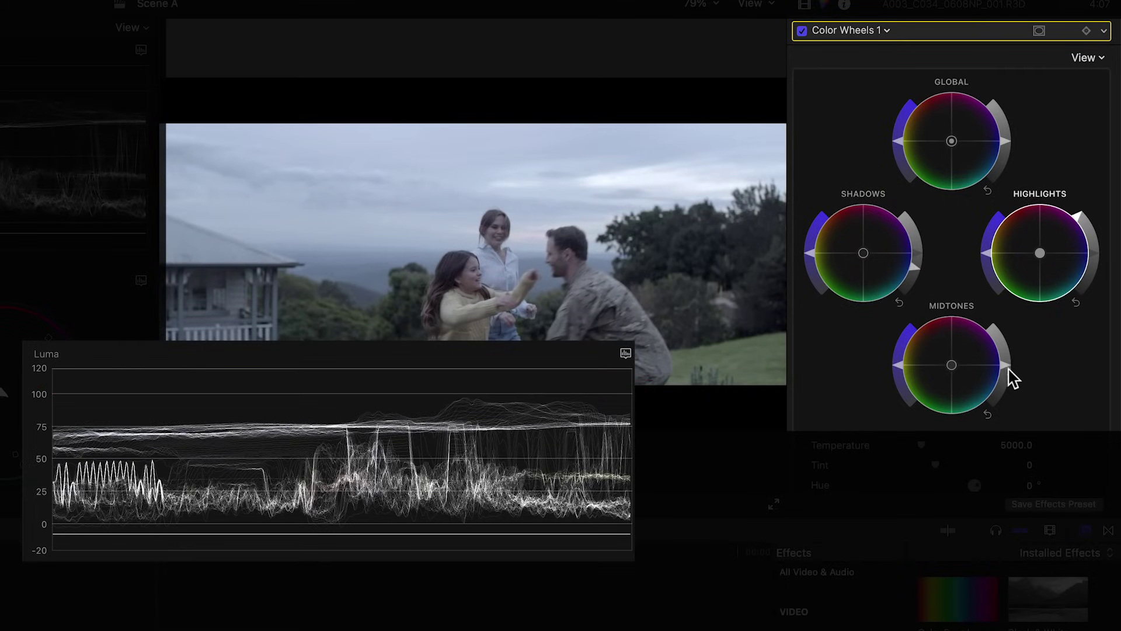
drag(1006, 373, 1005, 368)
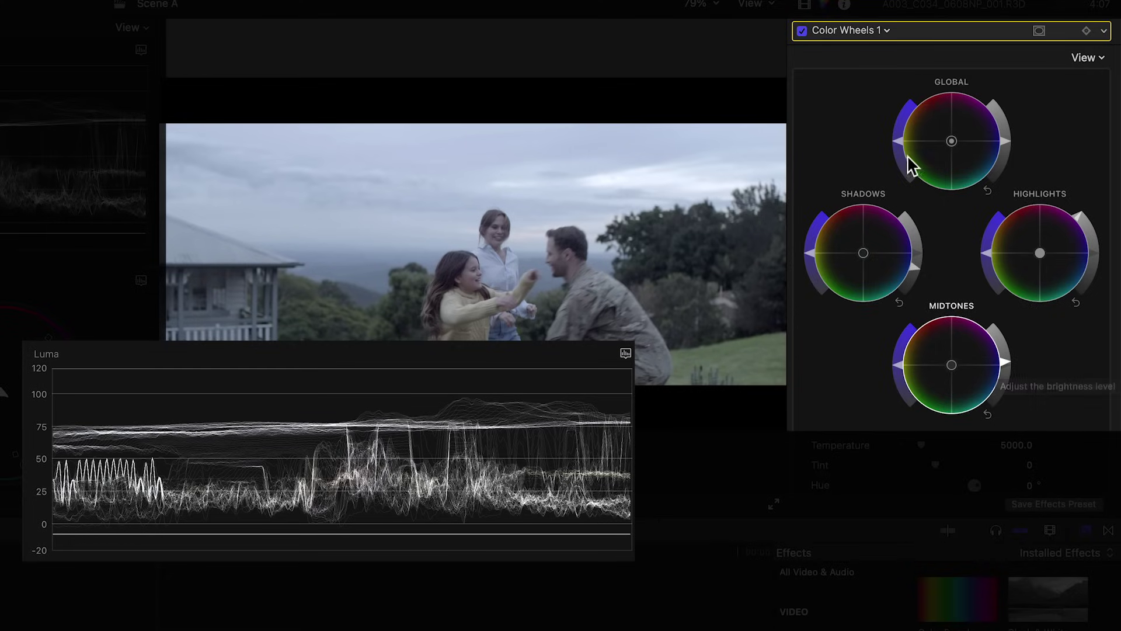
mouse_move(908, 113)
mouse_down()
mouse_move(921, 100)
mouse_move(910, 111)
mouse_up()
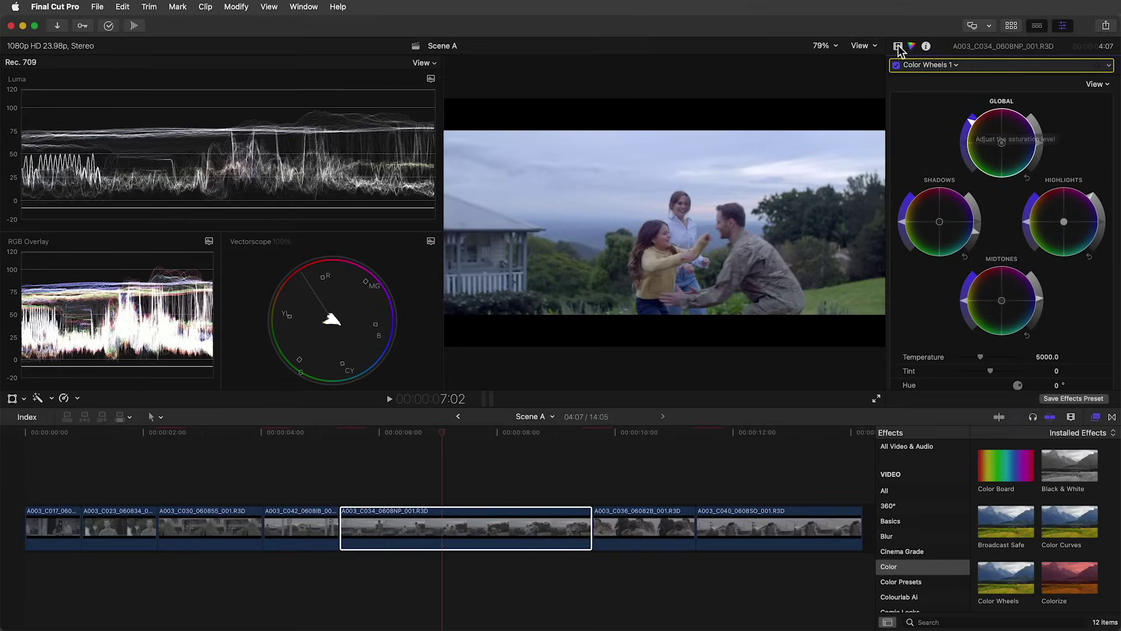
Step: Delete Color Wheels 1 from the hillside clip and drag the Custom LUT effect onto it
click(898, 47)
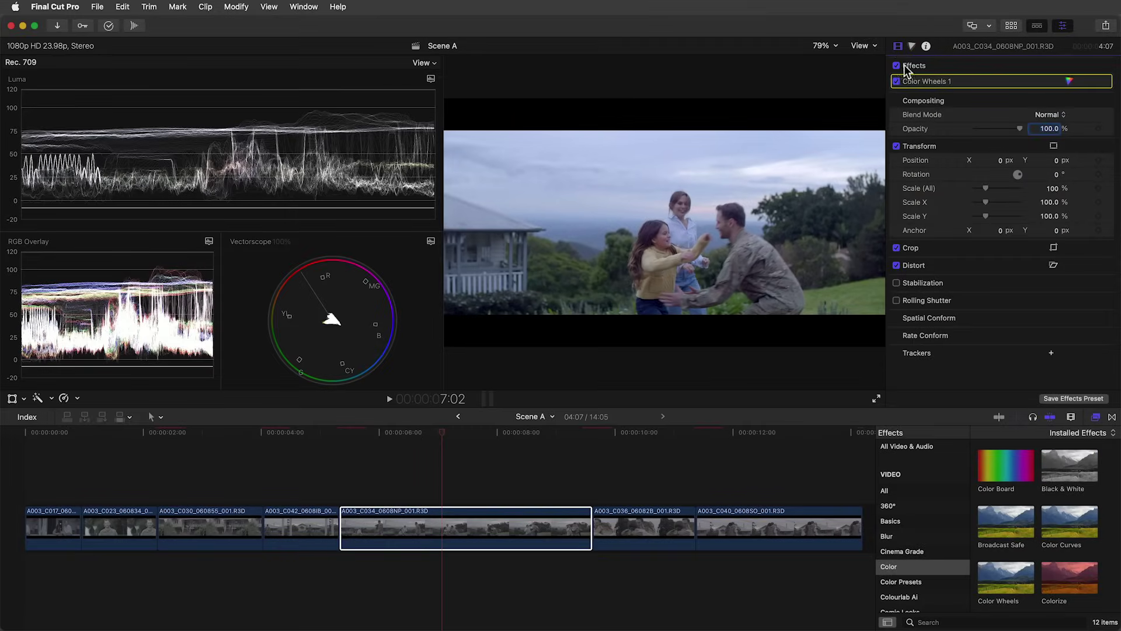
key(Delete)
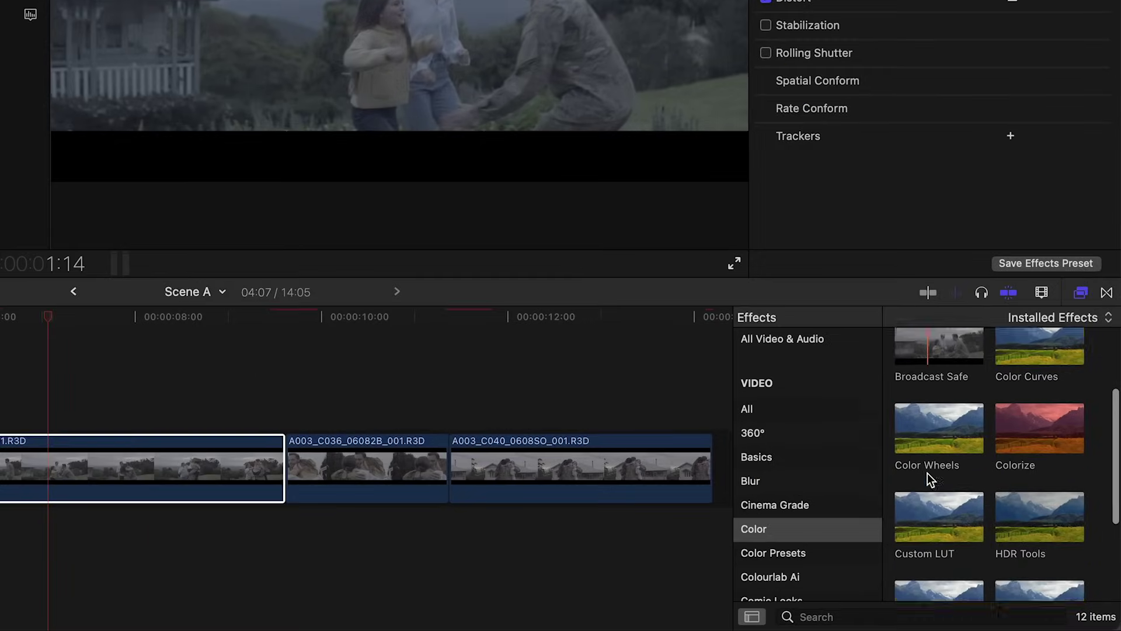
scroll(973, 511, down, 1)
click(975, 515)
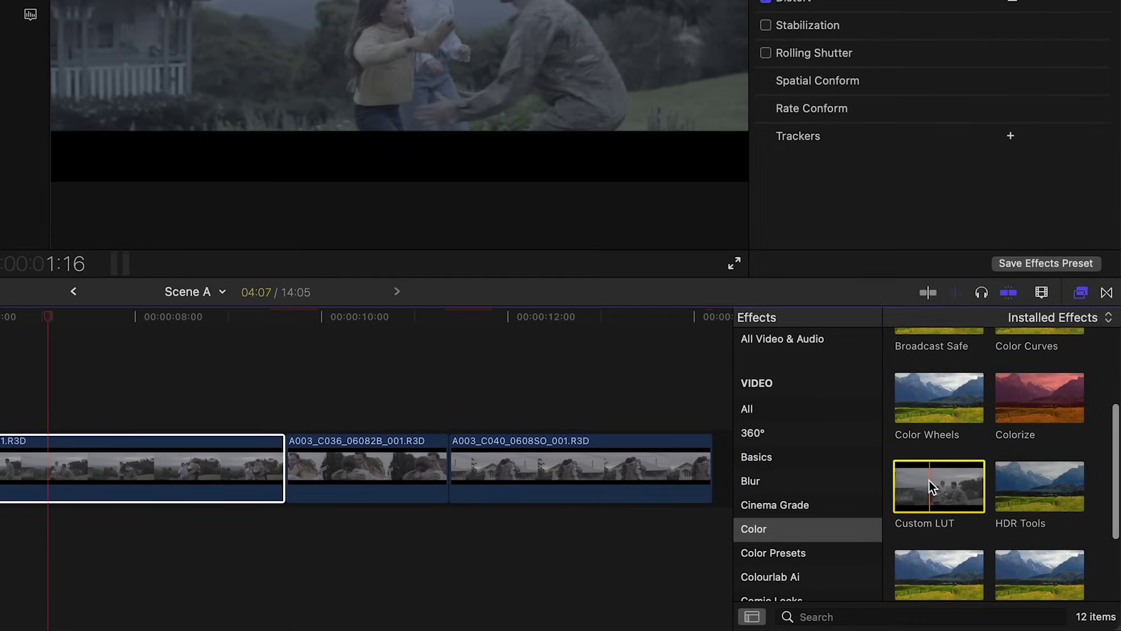
drag(929, 480, 104, 472)
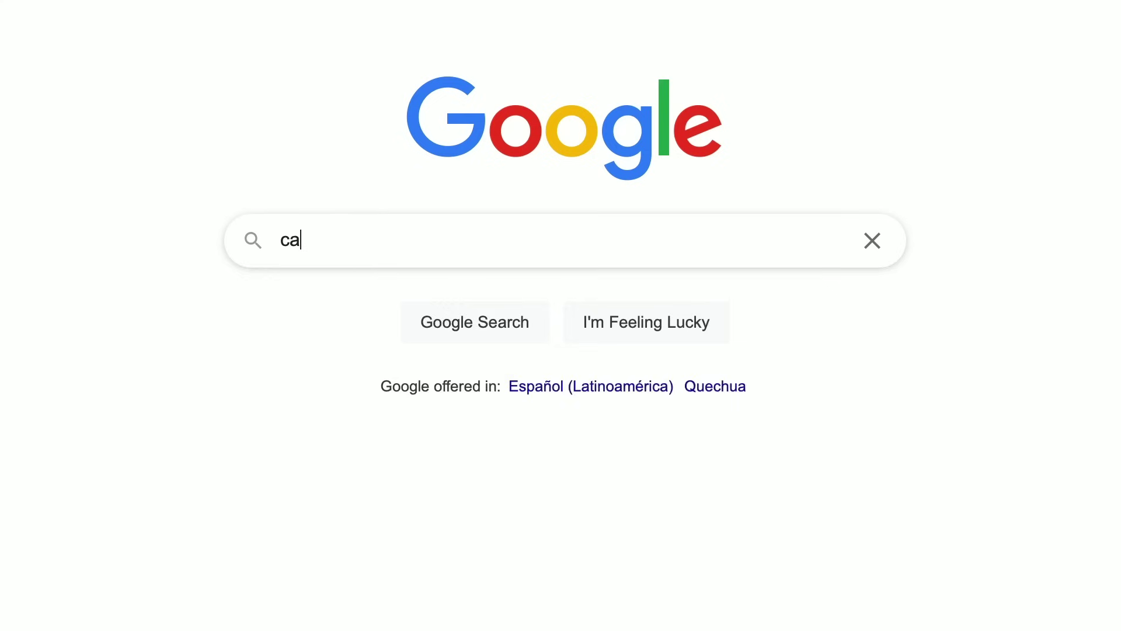
Step: Search Google for 'canon c log lut'
text(non c log lut)
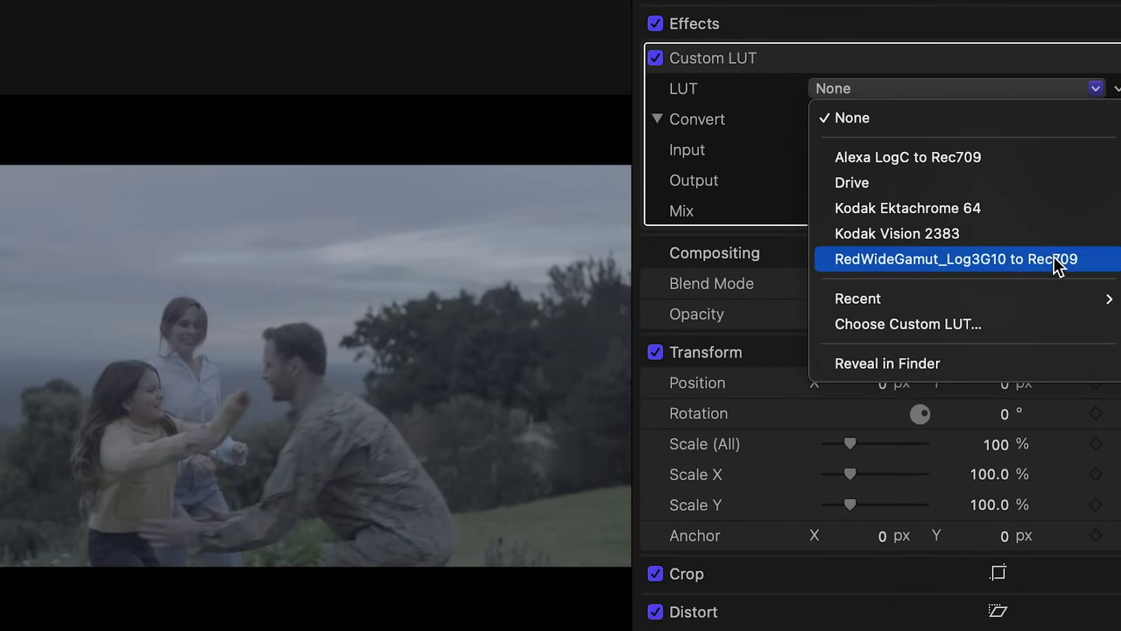
Step: Choose RedWideGamut_Log3G10 to Rec709 in the Custom LUT pop-up
click(1055, 257)
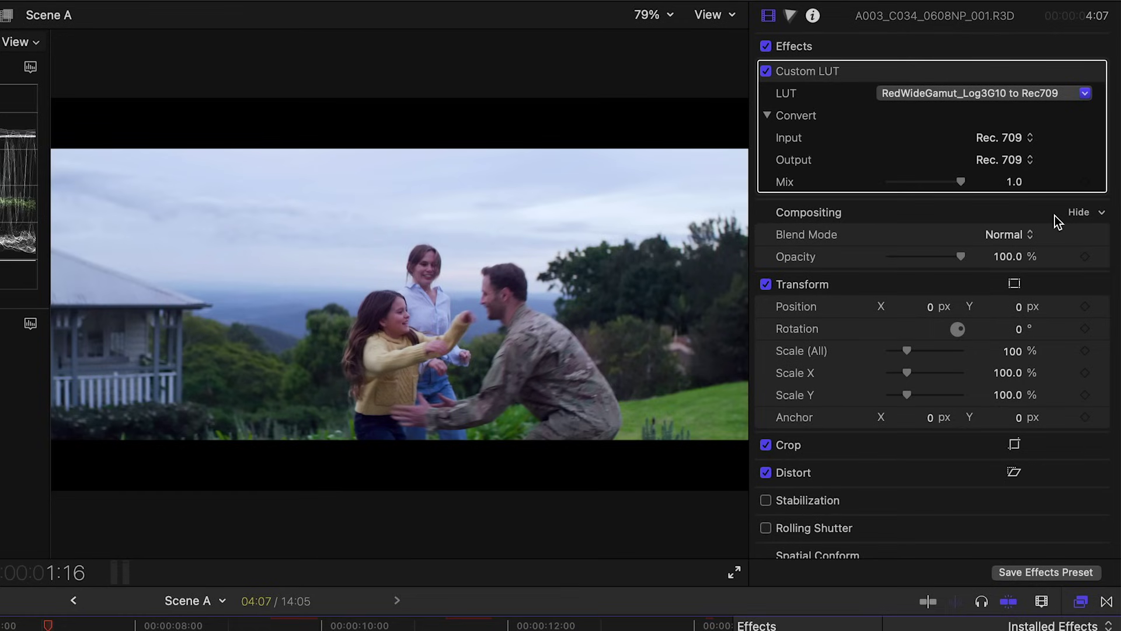
Step: Add a new Color Wheels correction, move it above Custom LUT in the effects list, and open it
click(791, 15)
click(859, 45)
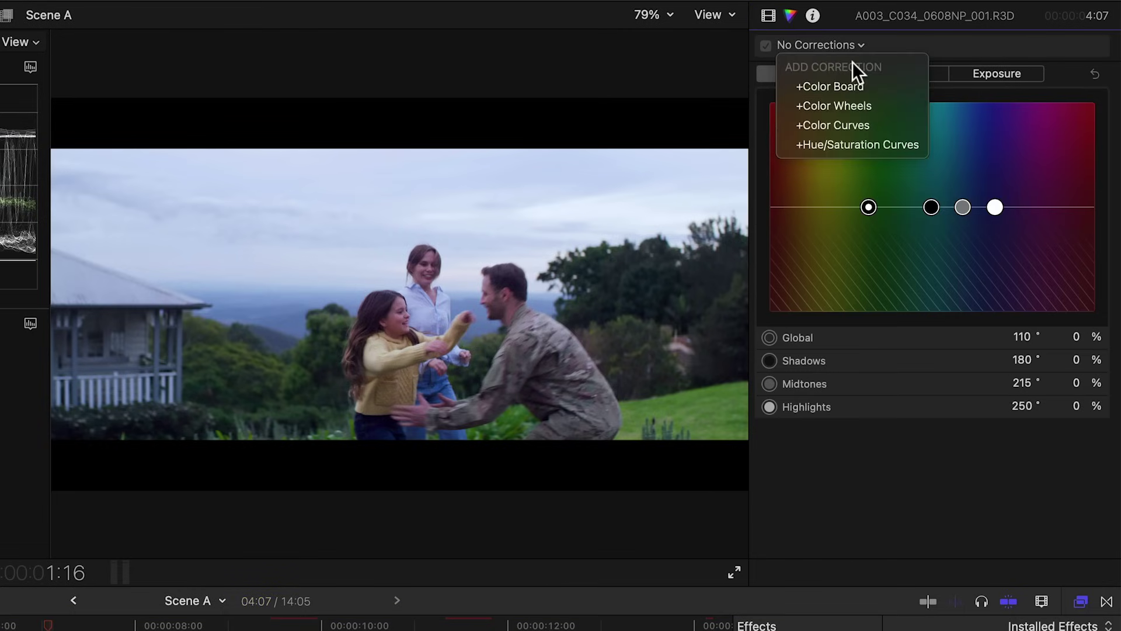
click(850, 106)
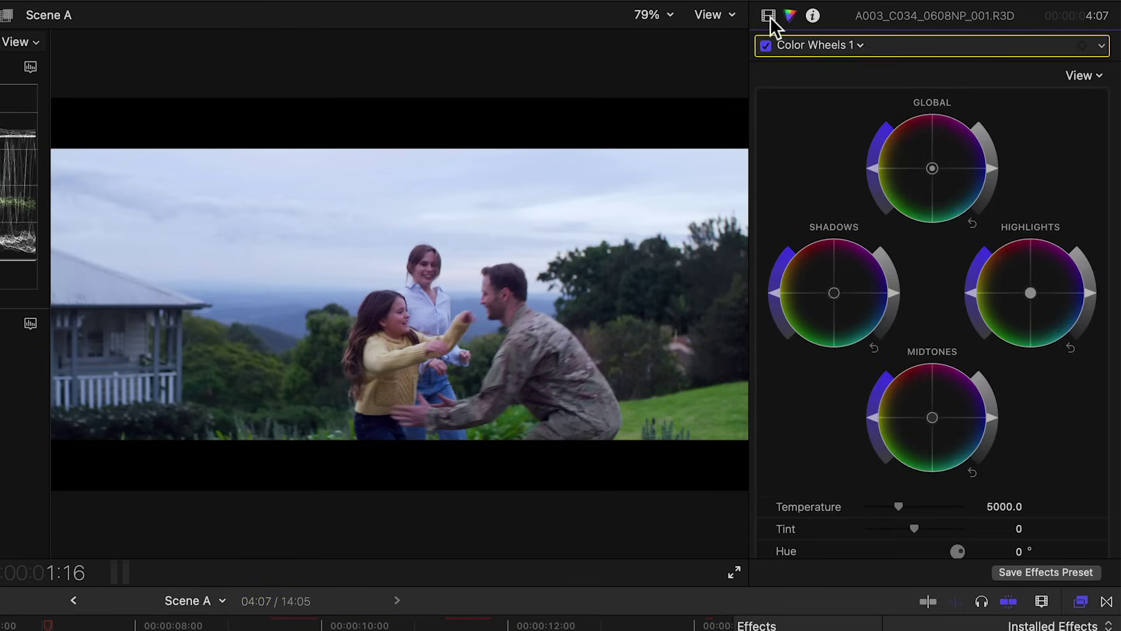
click(769, 15)
drag(812, 201, 822, 68)
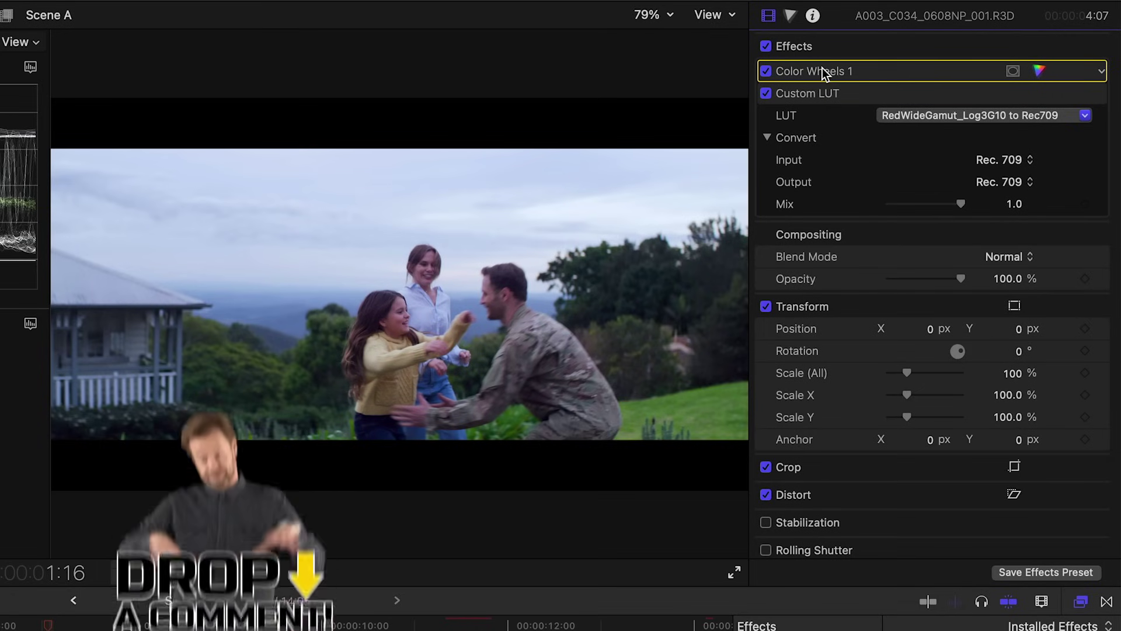
click(822, 68)
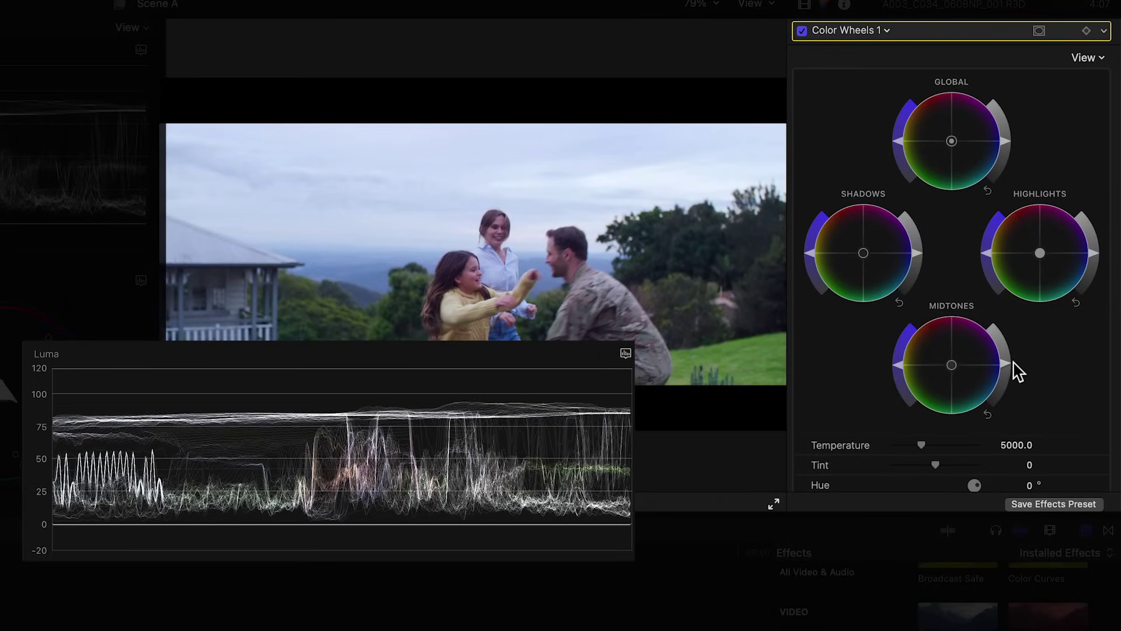
Step: Raise highlight brightness slightly and tint the Highlights wheel toward warm yellow-orange
drag(1096, 254, 1104, 246)
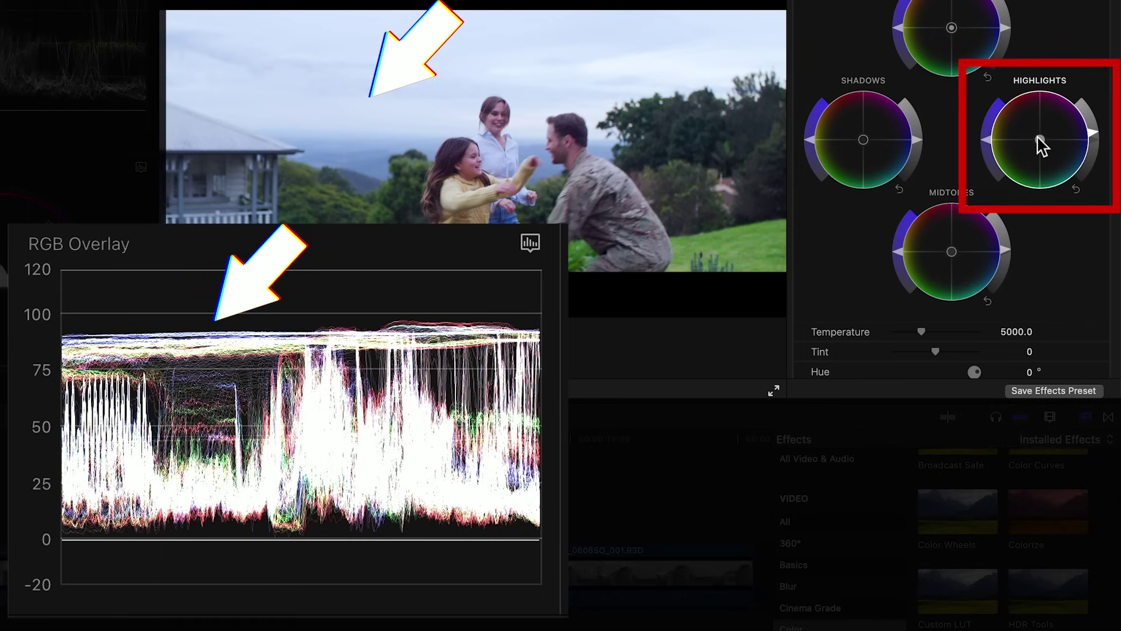
click(1039, 139)
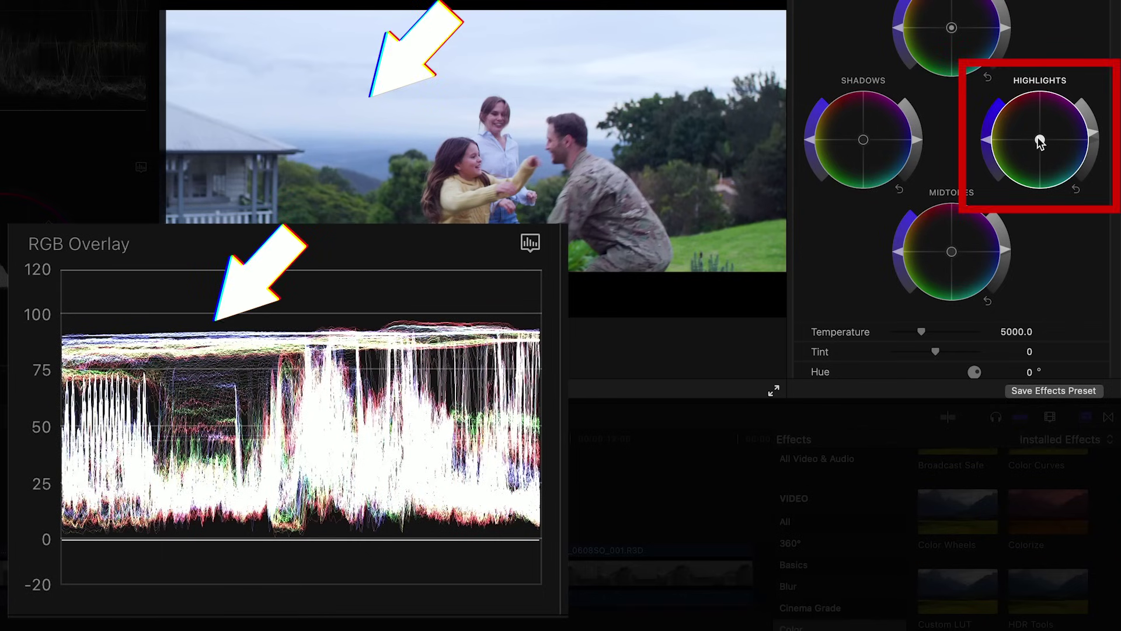
drag(1039, 141, 1029, 133)
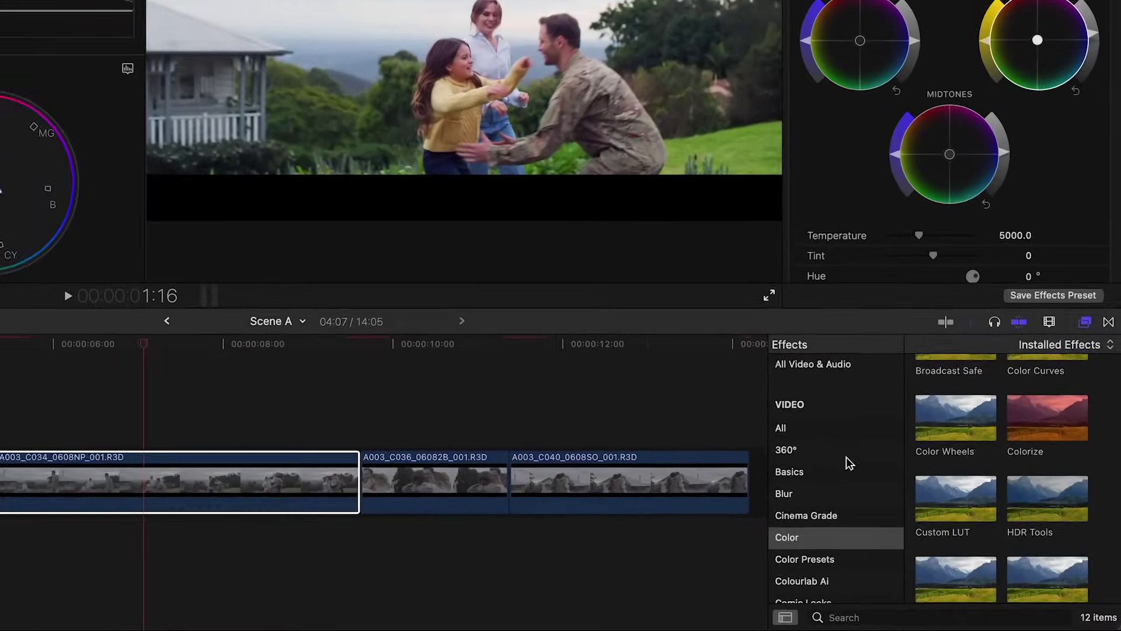
Step: Apply the Draw Mask effect from the Masks category to the family clip
scroll(929, 530, down, 5)
click(835, 508)
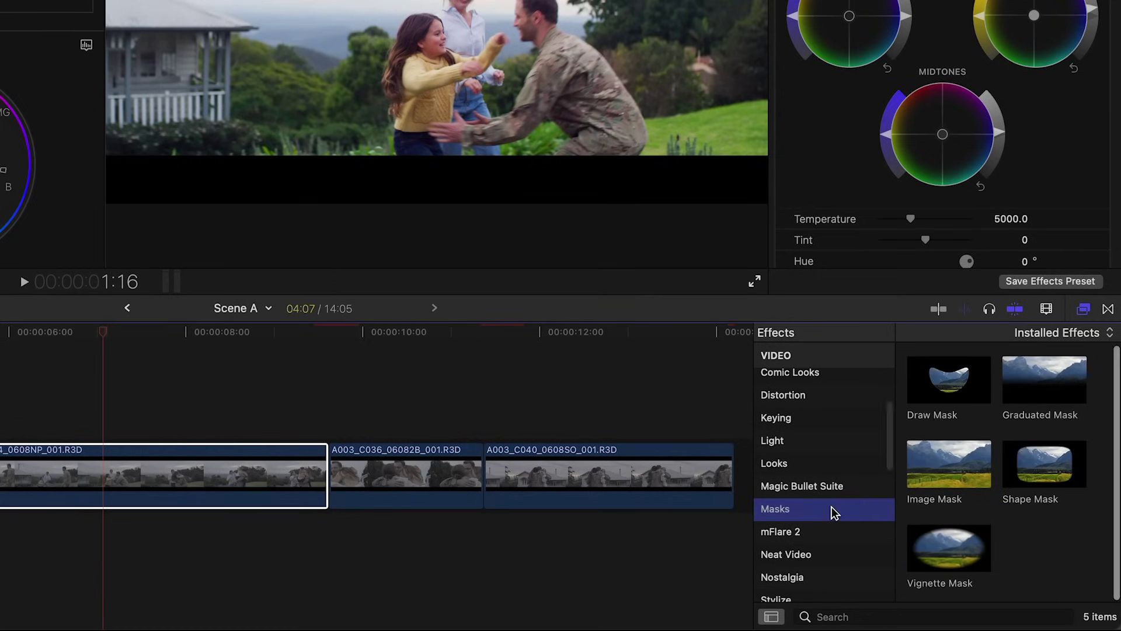
mouse_move(949, 379)
mouse_down()
mouse_move(572, 420)
mouse_move(150, 505)
mouse_up()
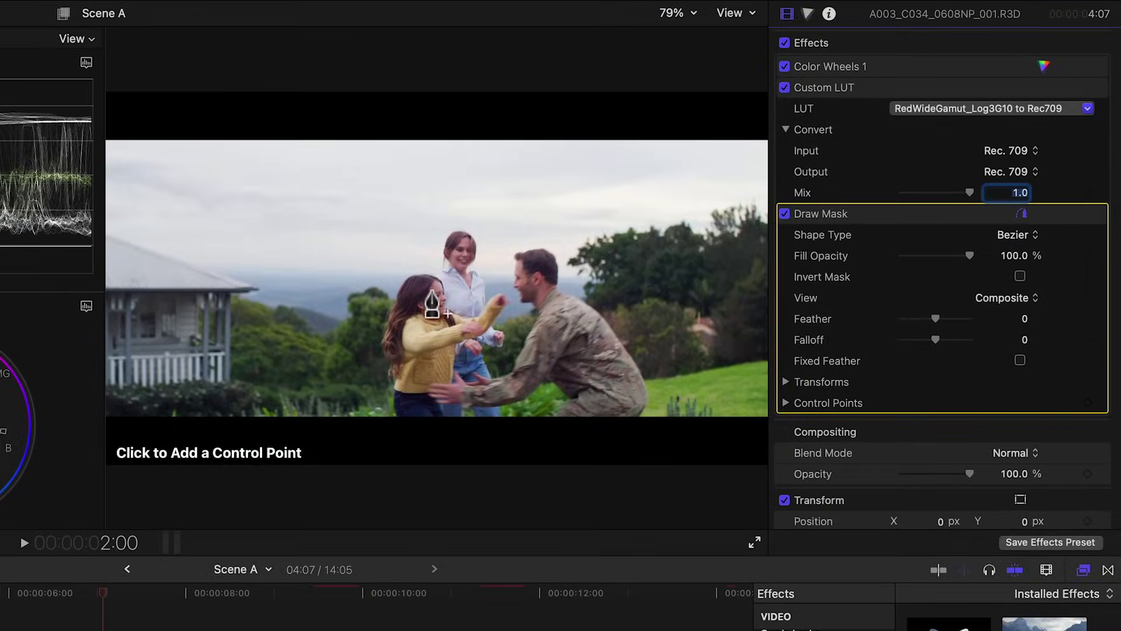
Step: Place mask points around the girl's face to isolate it from the frame
click(433, 237)
click(427, 259)
click(440, 315)
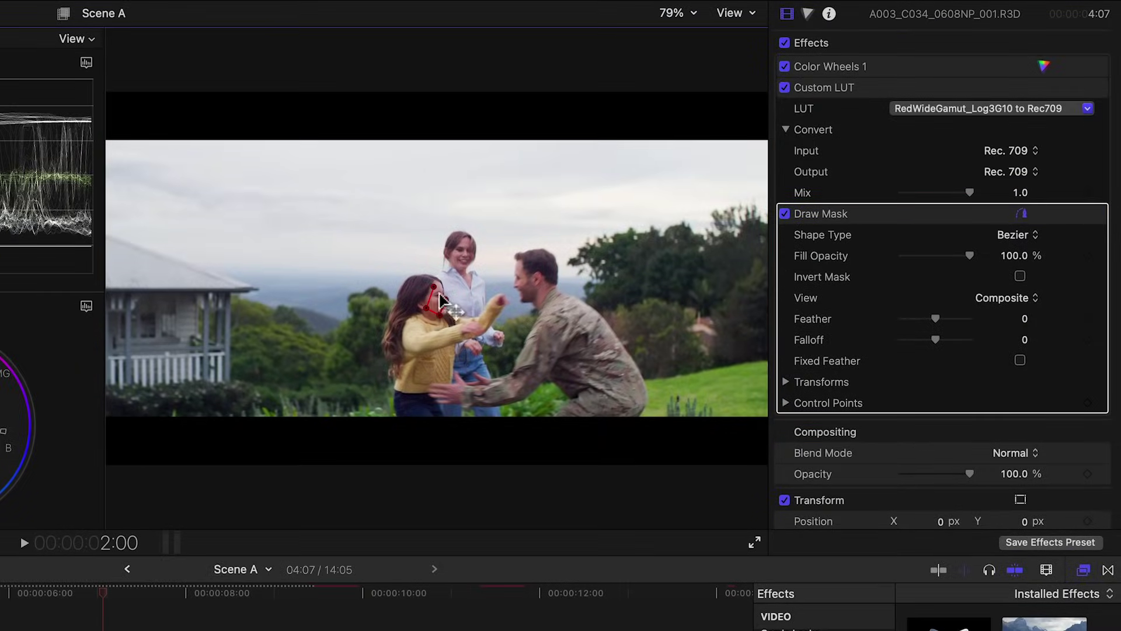
click(445, 298)
click(434, 287)
drag(448, 300, 448, 303)
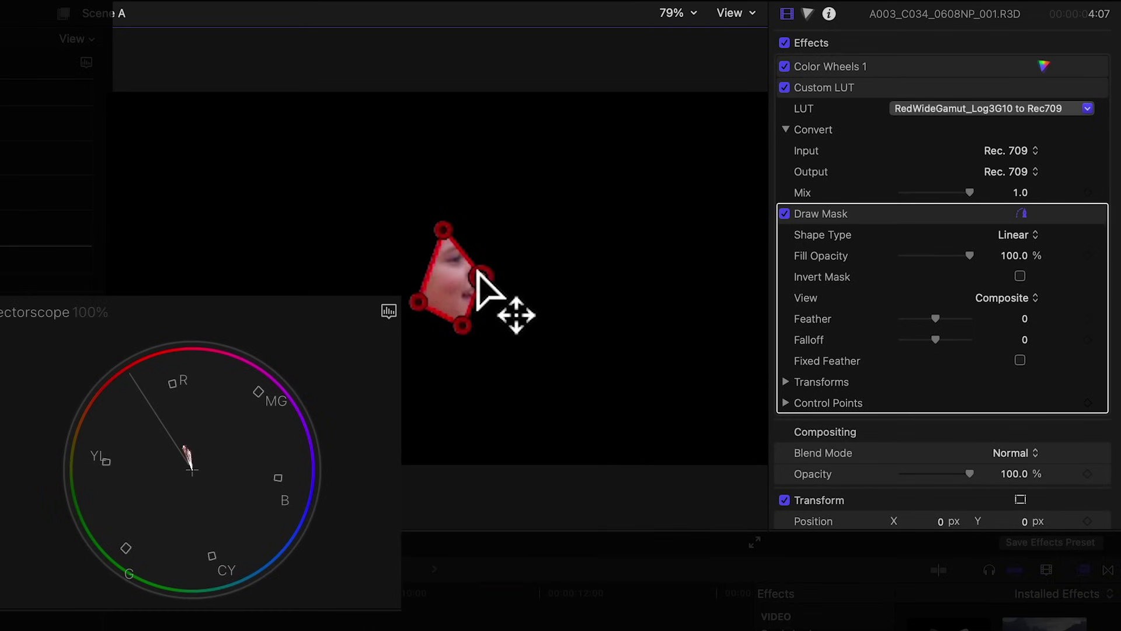
click(808, 14)
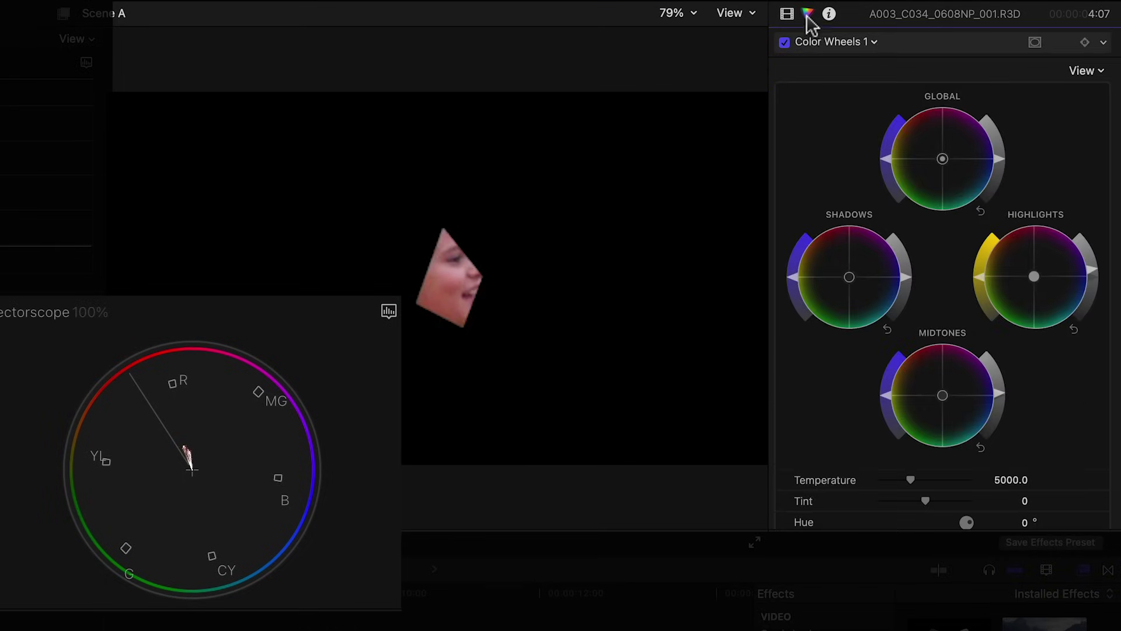
Step: Add Hue/Saturation Curves 1 and move it above the Custom LUT
click(876, 43)
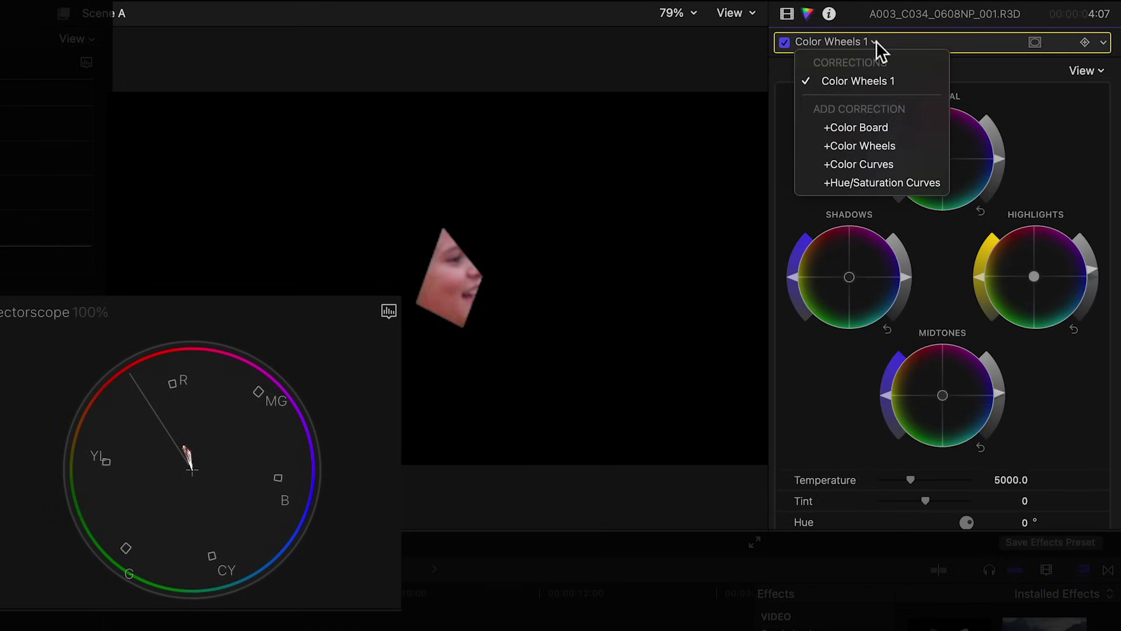
click(874, 182)
click(786, 13)
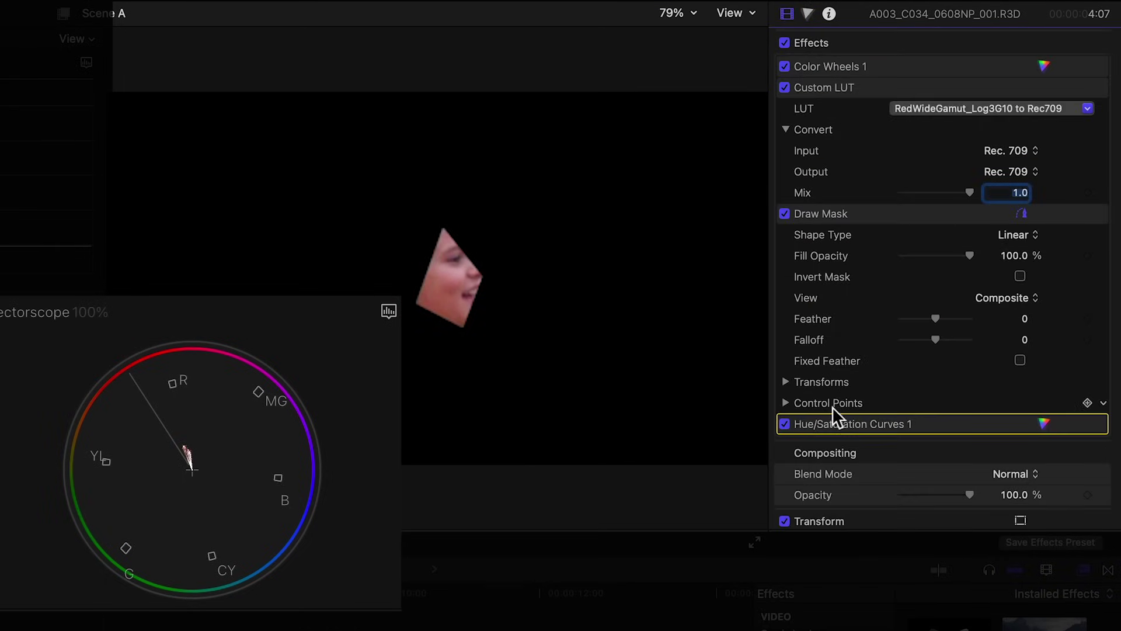
drag(841, 411, 834, 86)
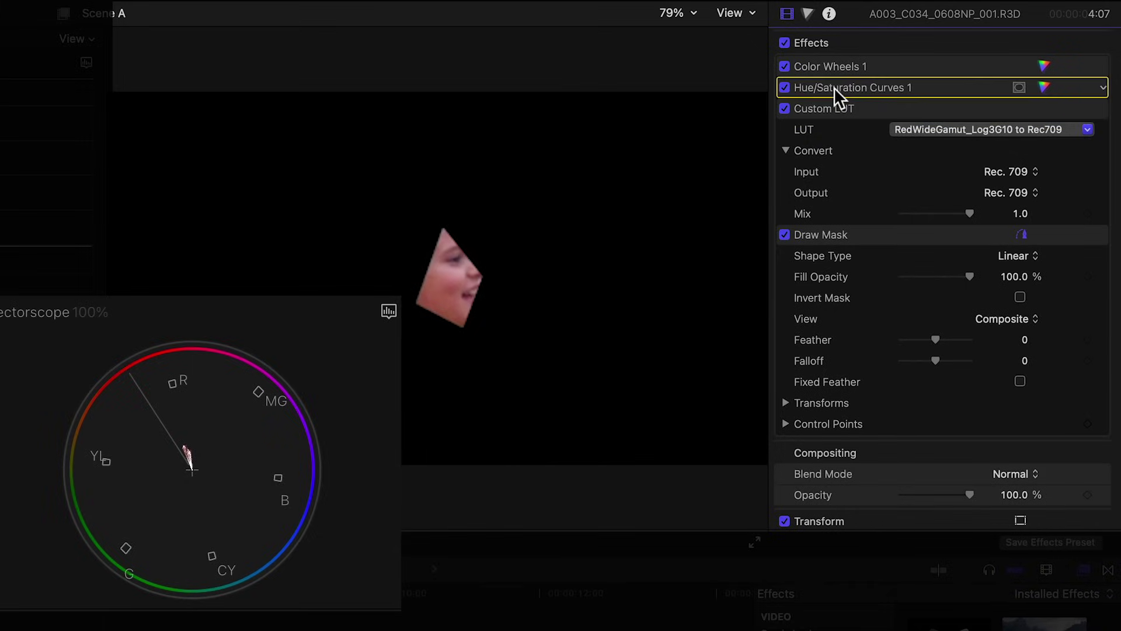
click(833, 86)
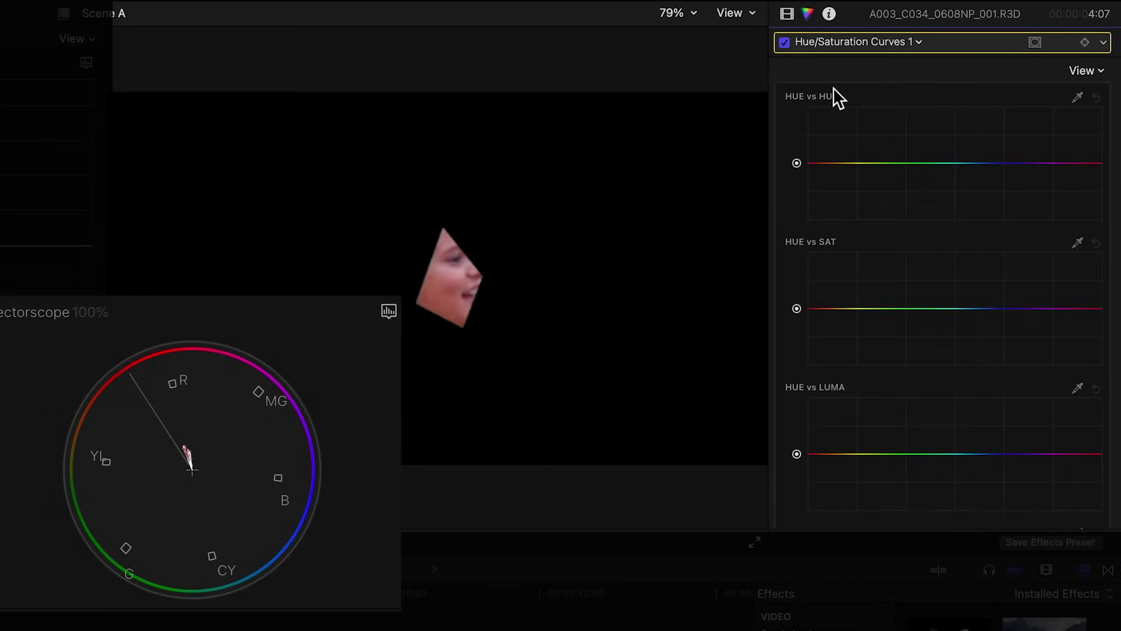
Step: Sample the girl's skin in HUE vs HUE, nudge the red and orange points, then disable Draw Mask
click(1082, 96)
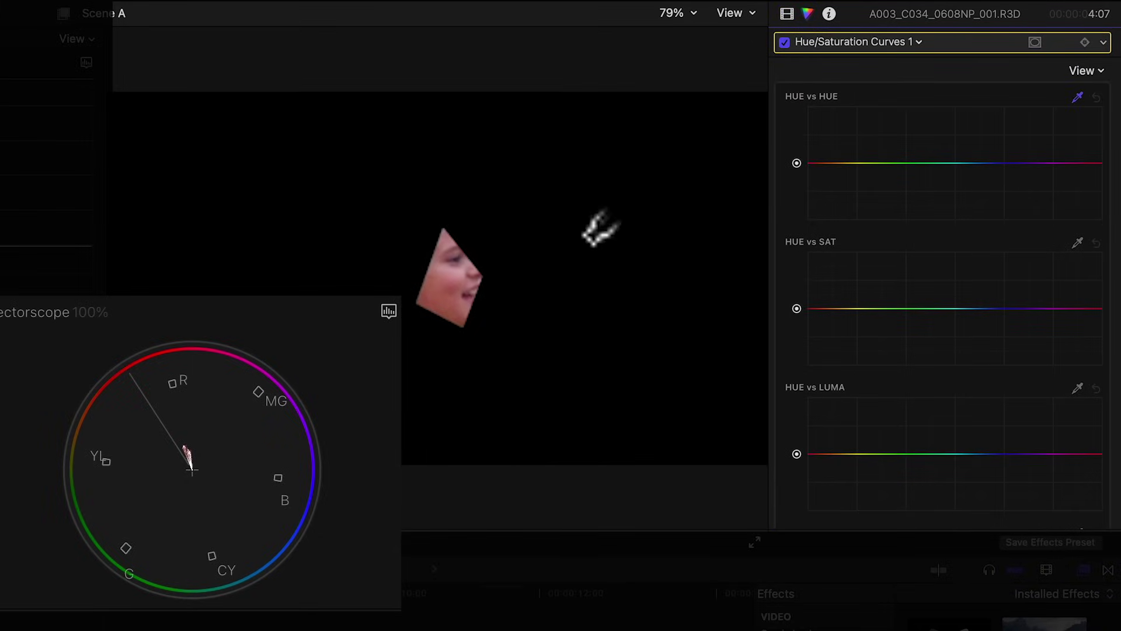
click(444, 278)
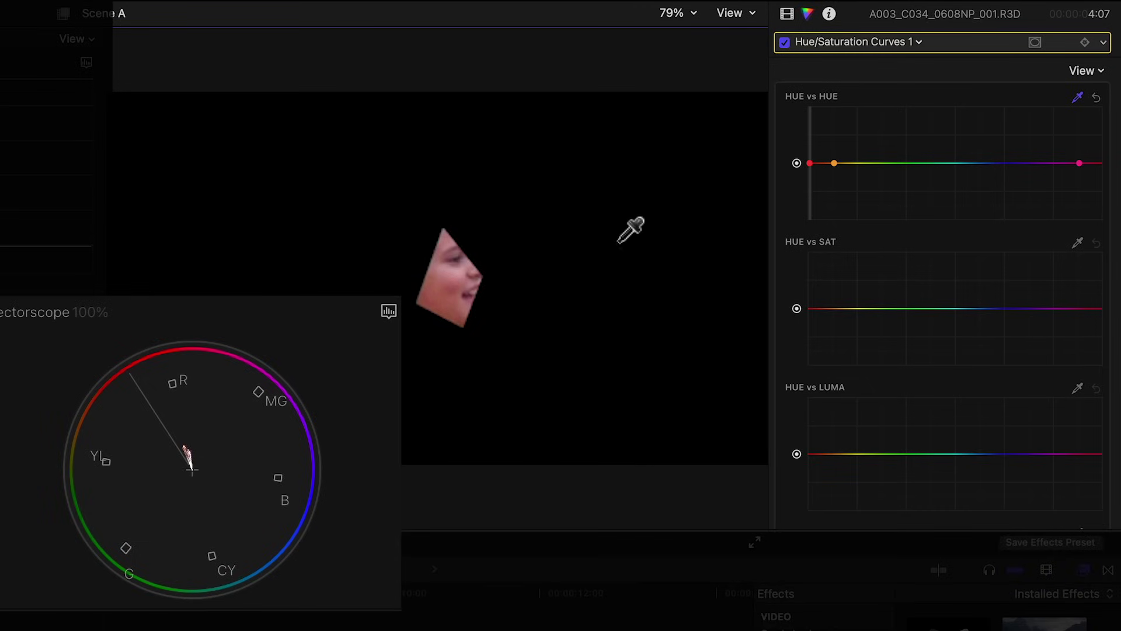
click(813, 164)
drag(812, 164, 814, 169)
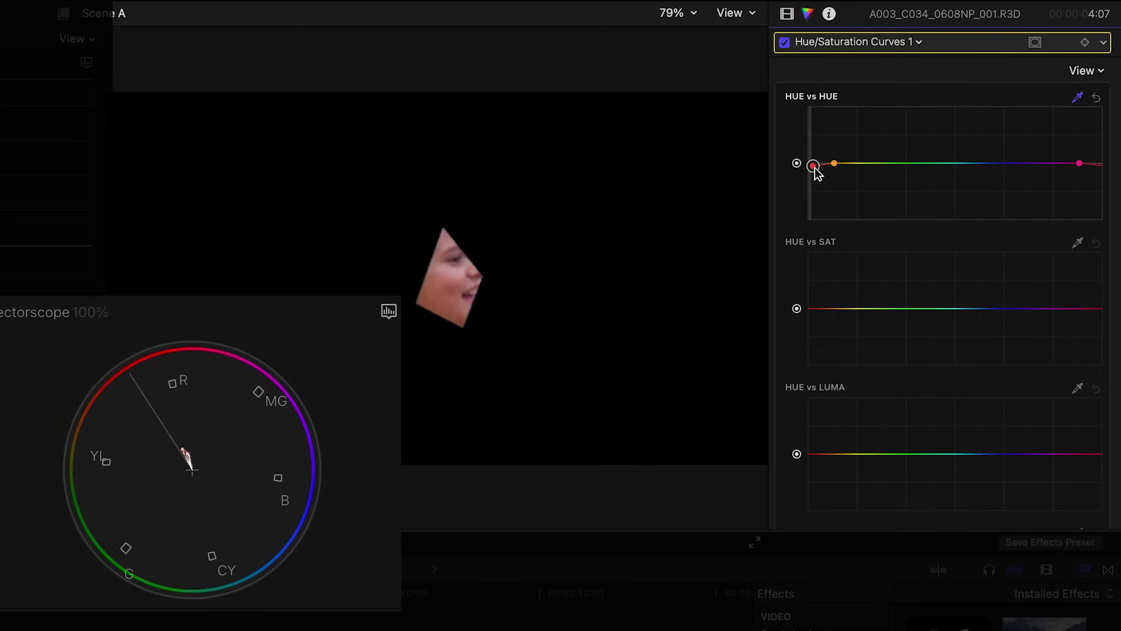
drag(835, 164, 839, 164)
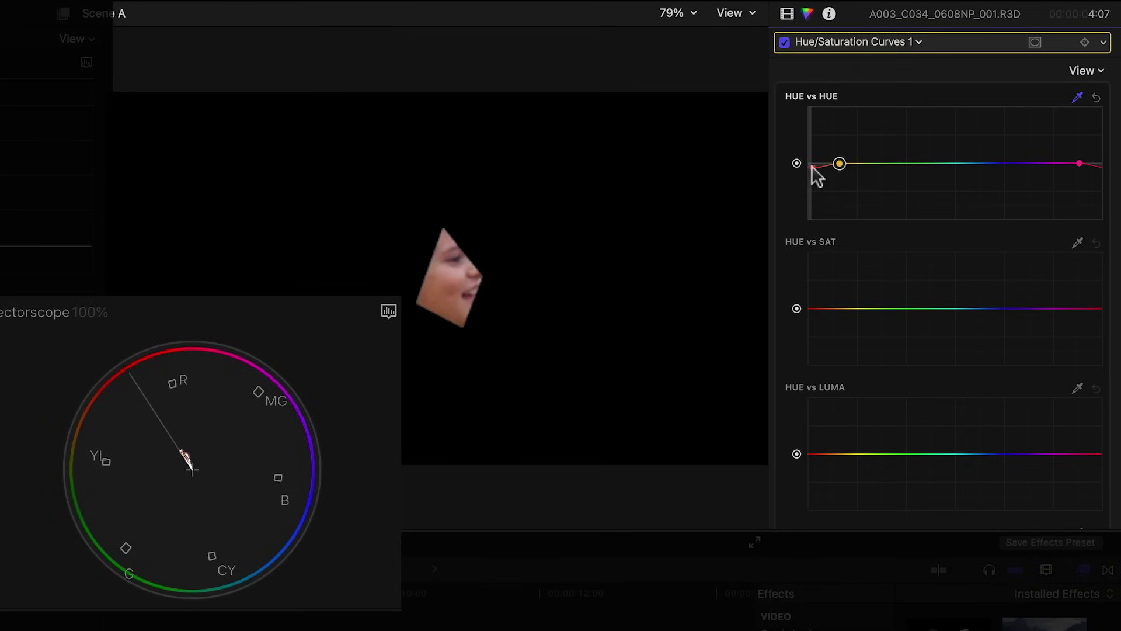
click(812, 167)
click(787, 14)
click(784, 234)
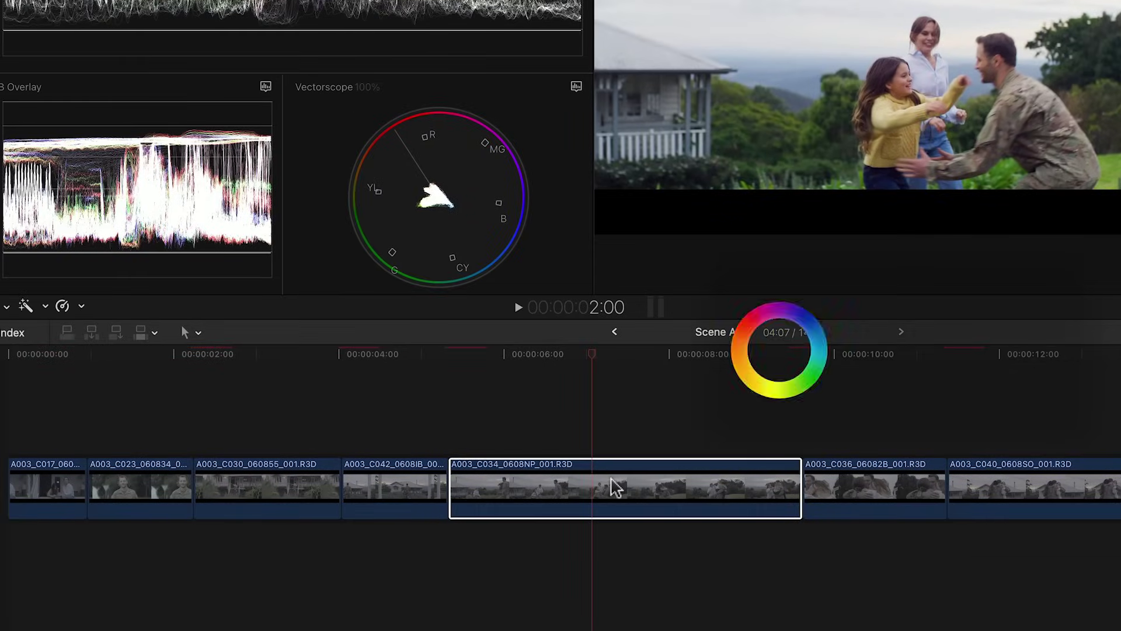
Step: Copy the graded A003_C034_0608NP_001.R3D clip and select the six other clips
click(613, 485)
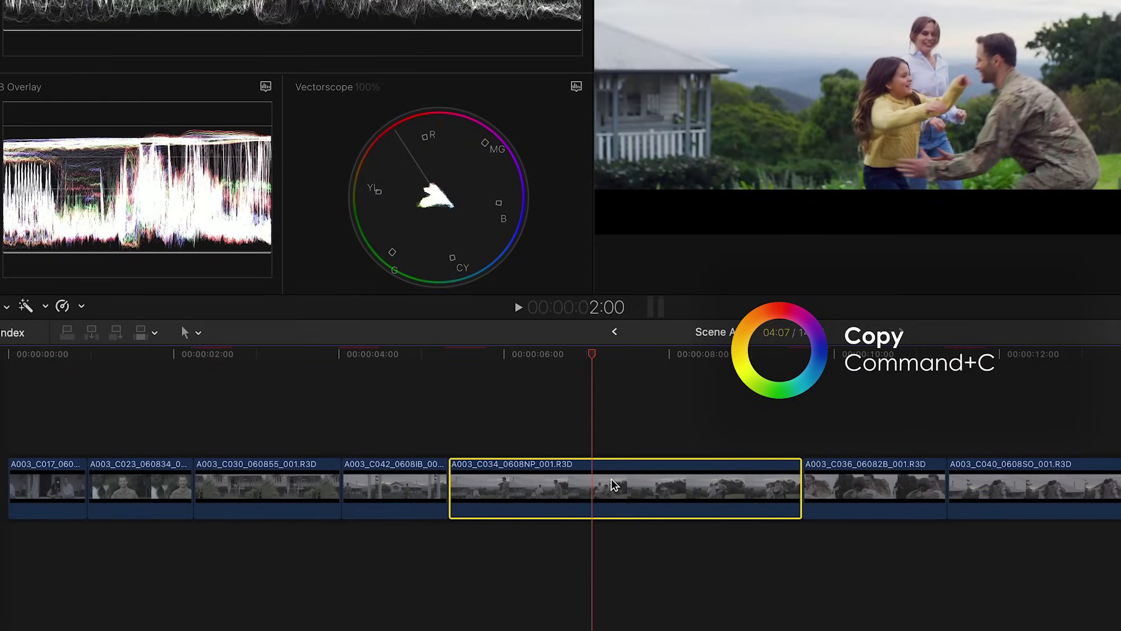
drag(60, 435, 392, 519)
drag(856, 453, 1018, 501)
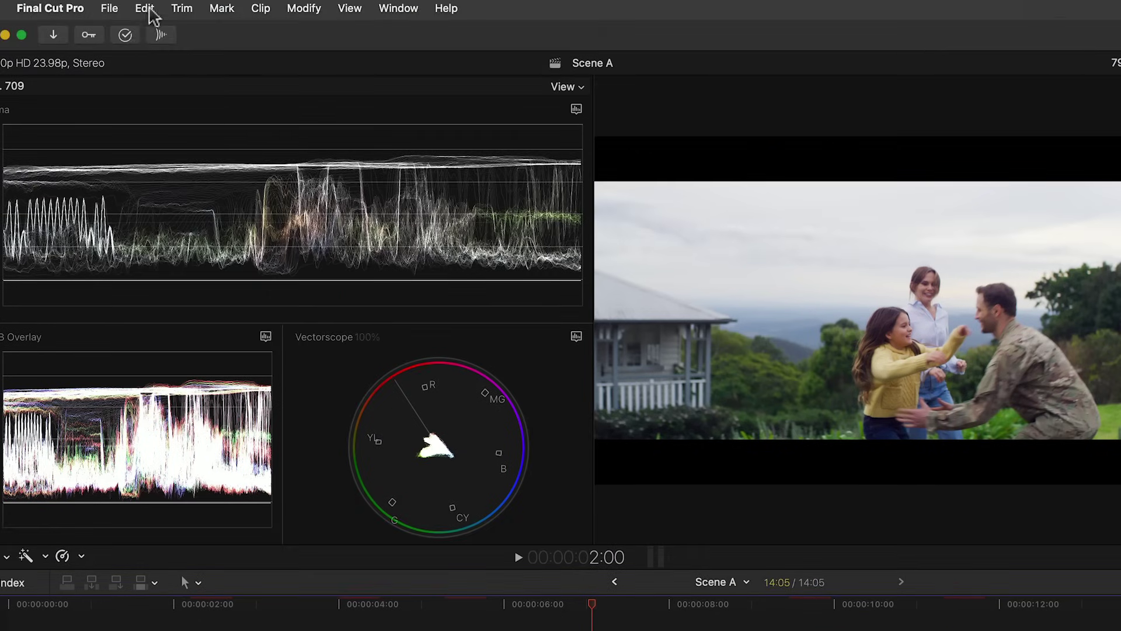
Step: Paste Attributes onto the six clips with Draw Mask unchecked, then scrub through to review
click(150, 12)
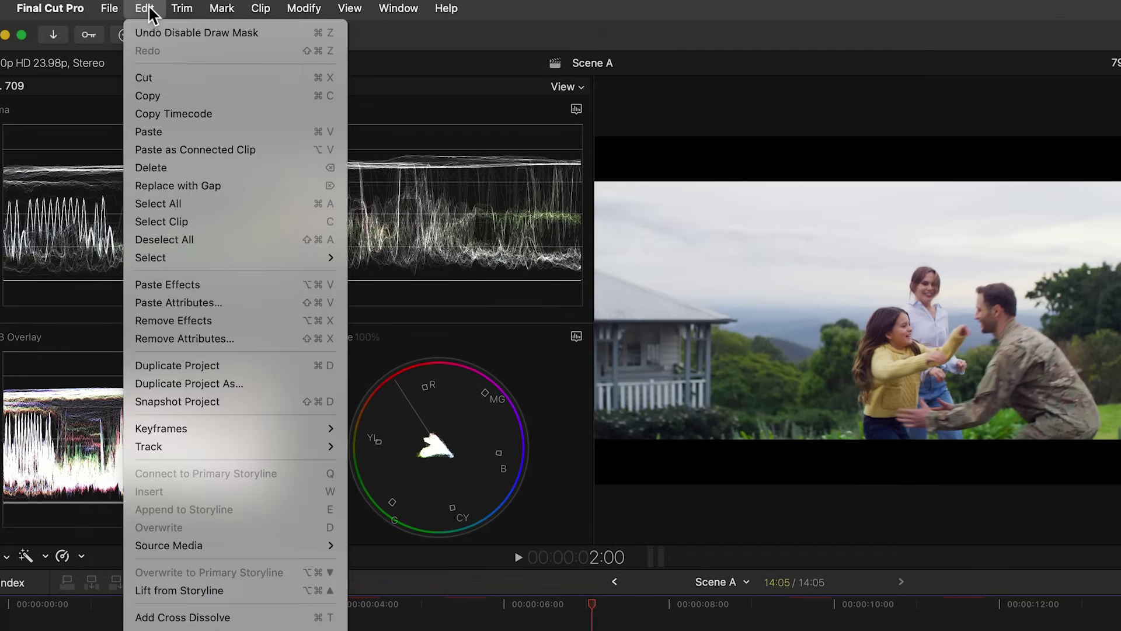
click(195, 299)
click(616, 372)
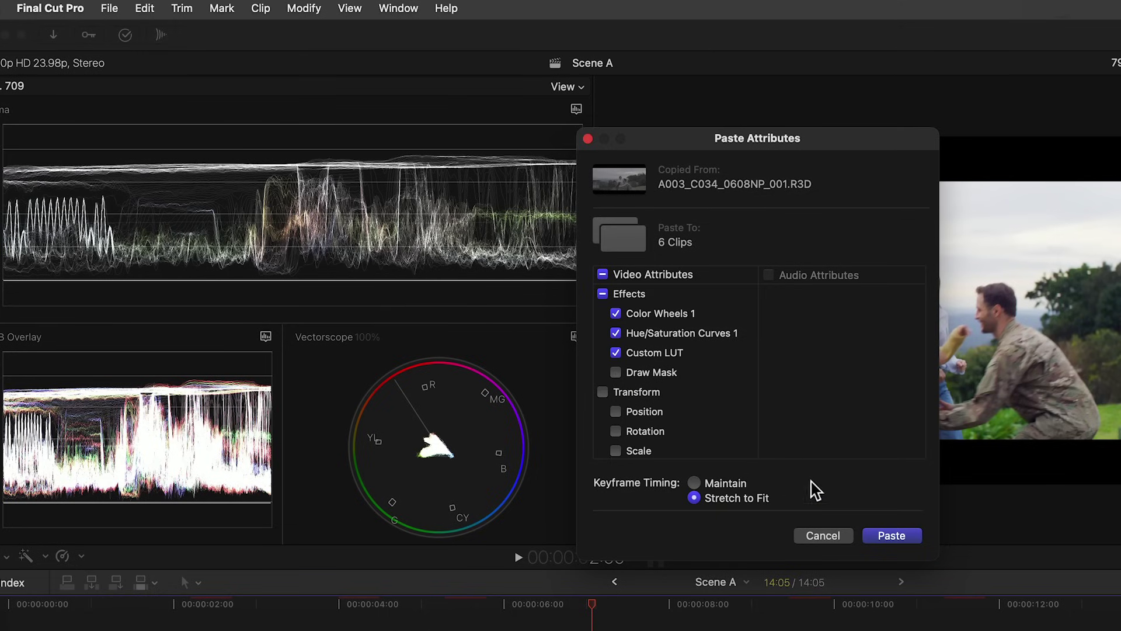
click(882, 534)
drag(66, 558, 303, 558)
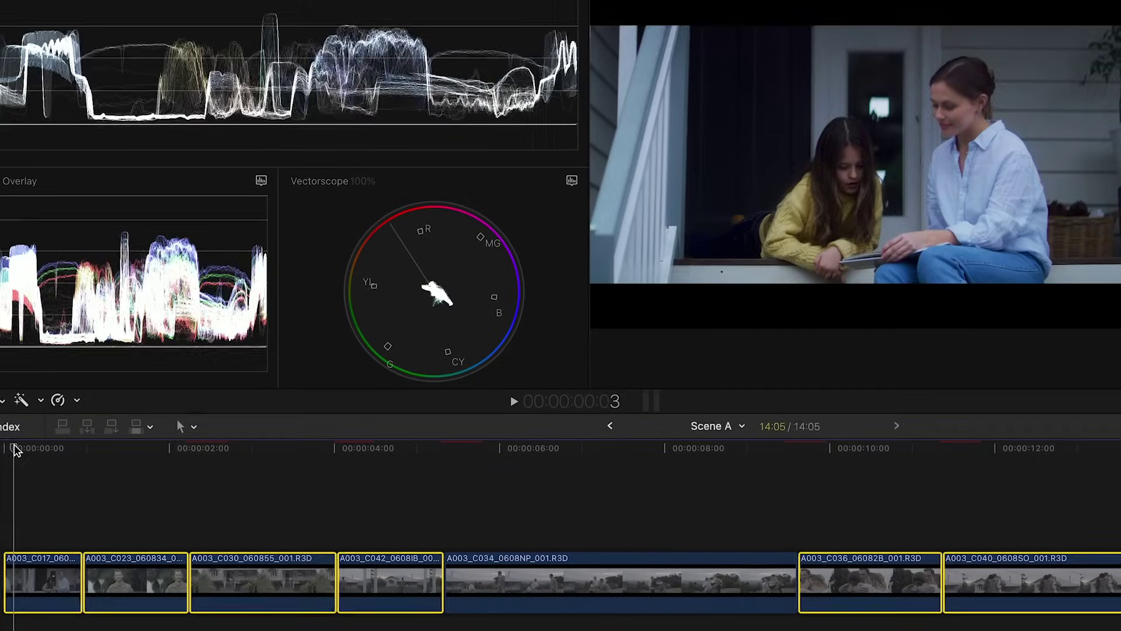
drag(301, 416, 35, 435)
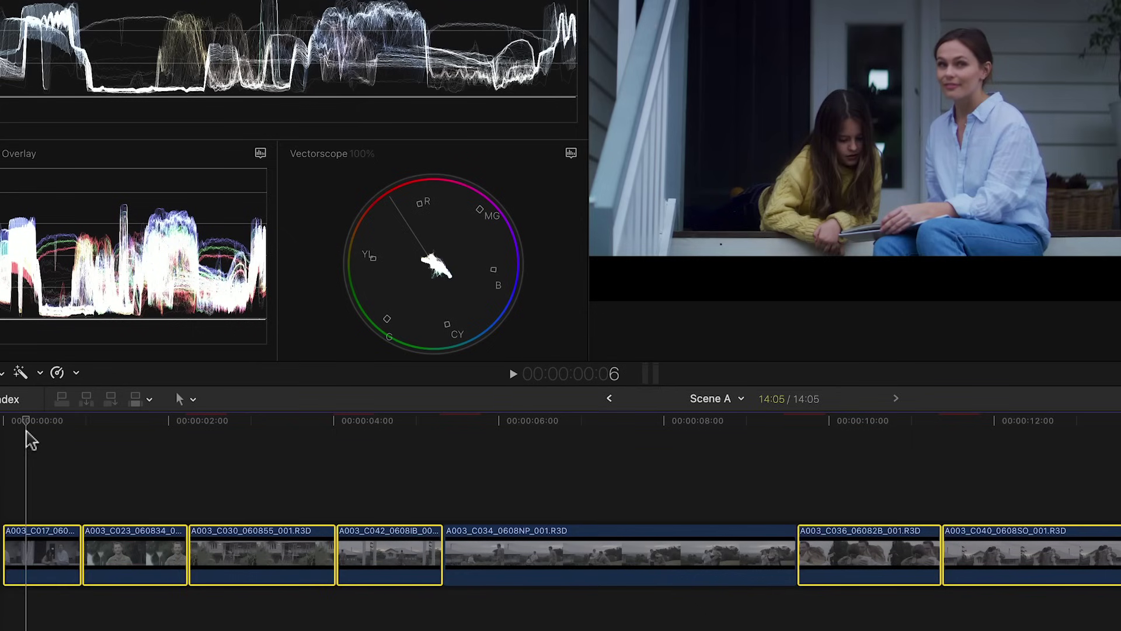
Step: Scrub from the soldier clip back to the opening porch shot to check the pasted grade
click(36, 532)
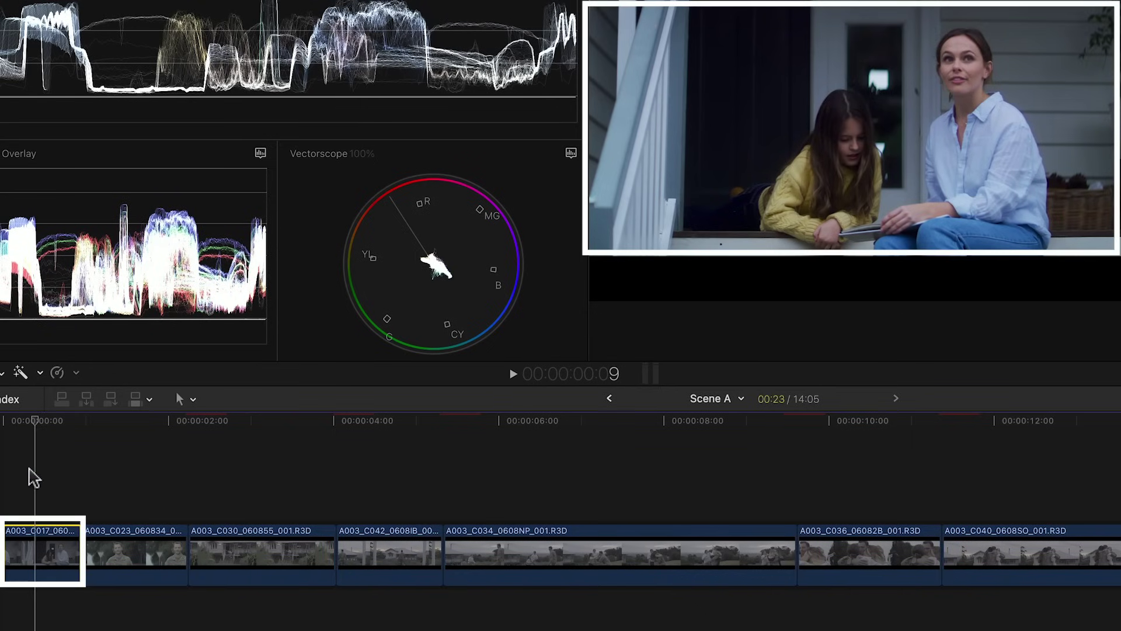
drag(35, 426, 146, 425)
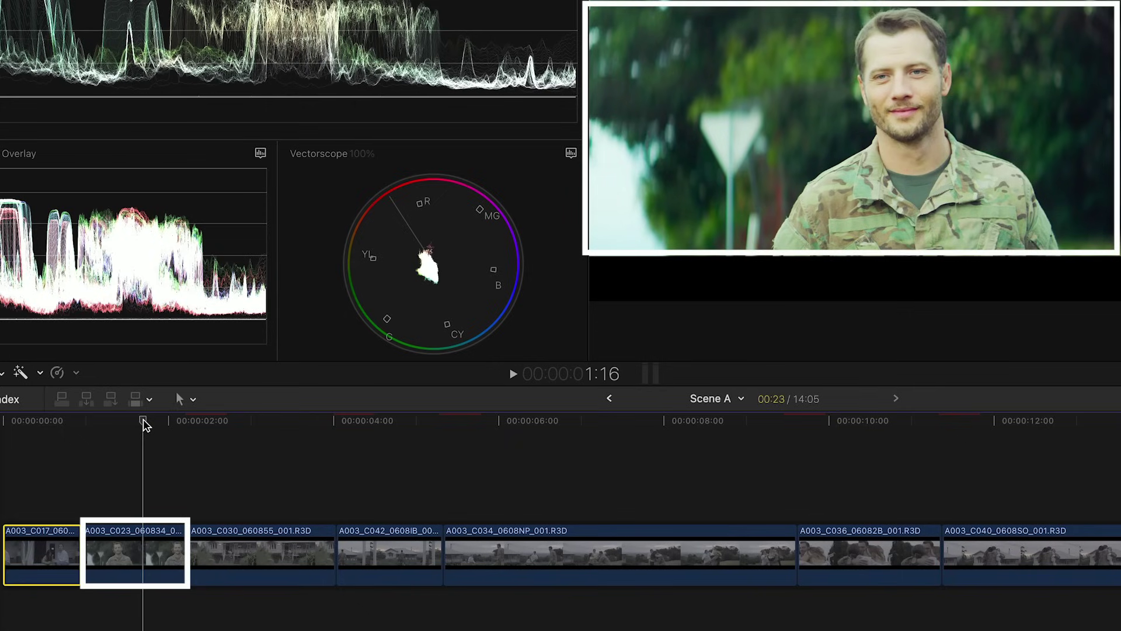
drag(146, 425, 40, 423)
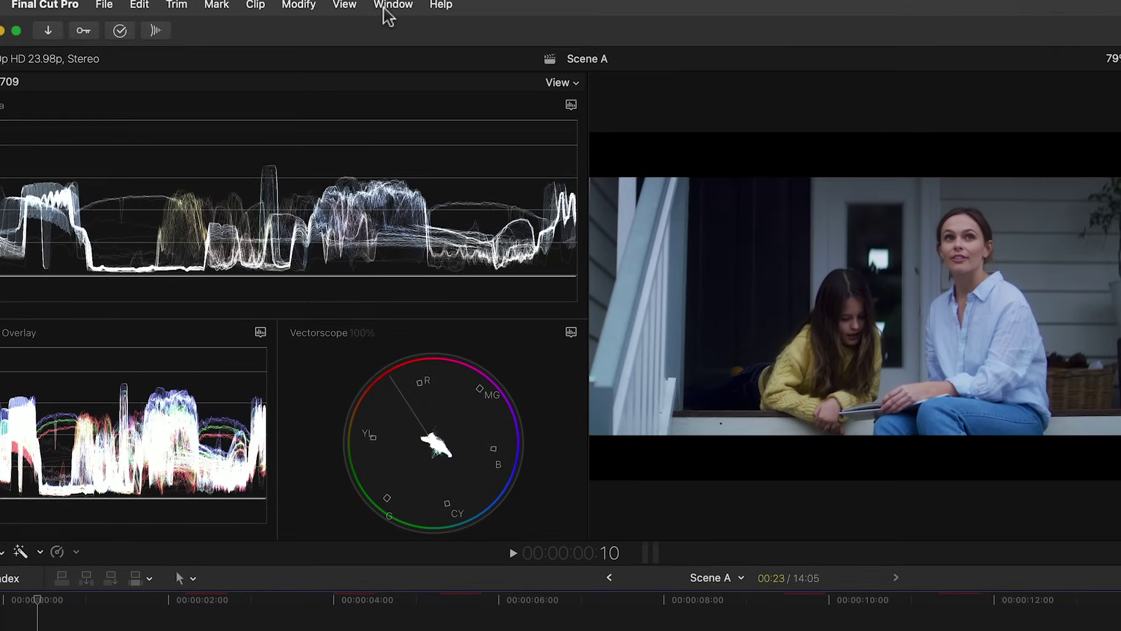
Step: Show the Comparison Viewer and stack the main scopes vertically, giving them more room
click(393, 10)
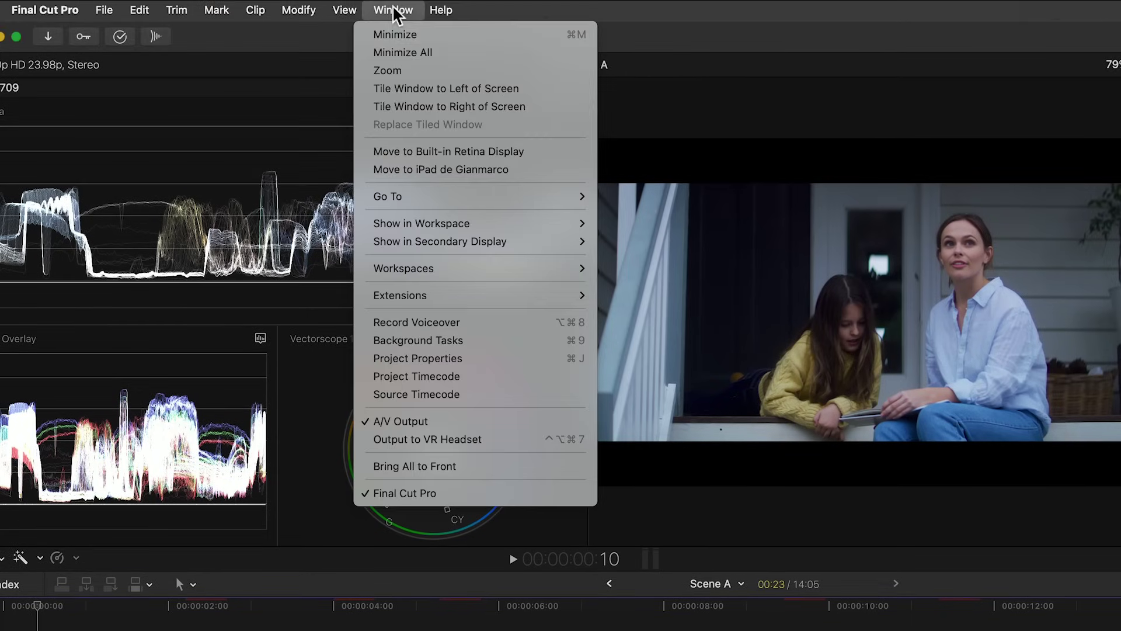
mouse_move(403, 228)
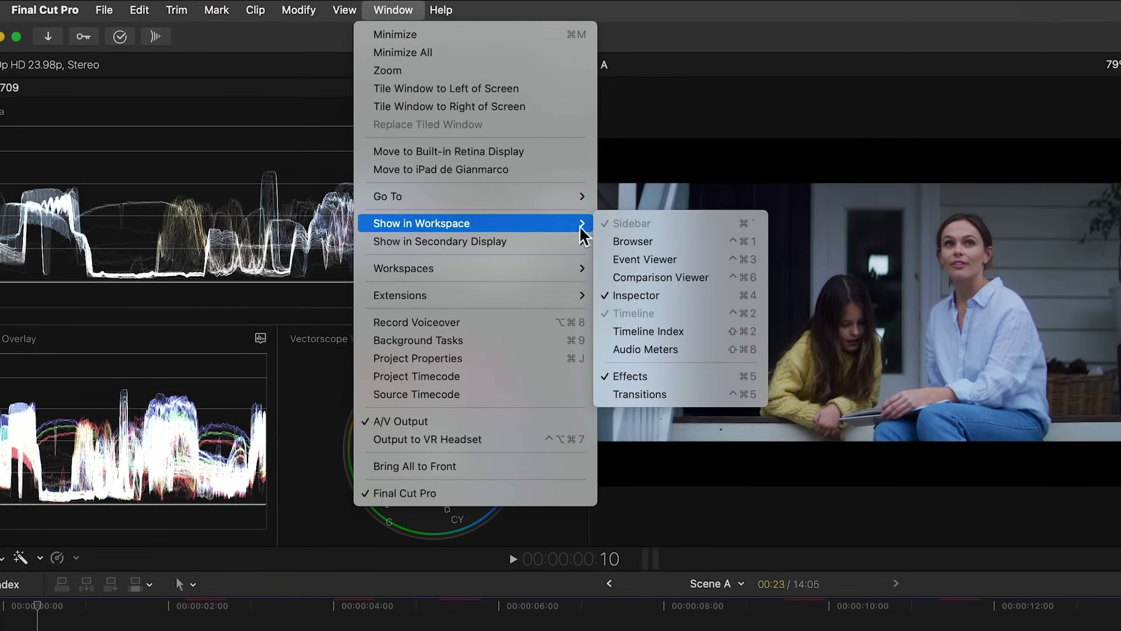
click(653, 277)
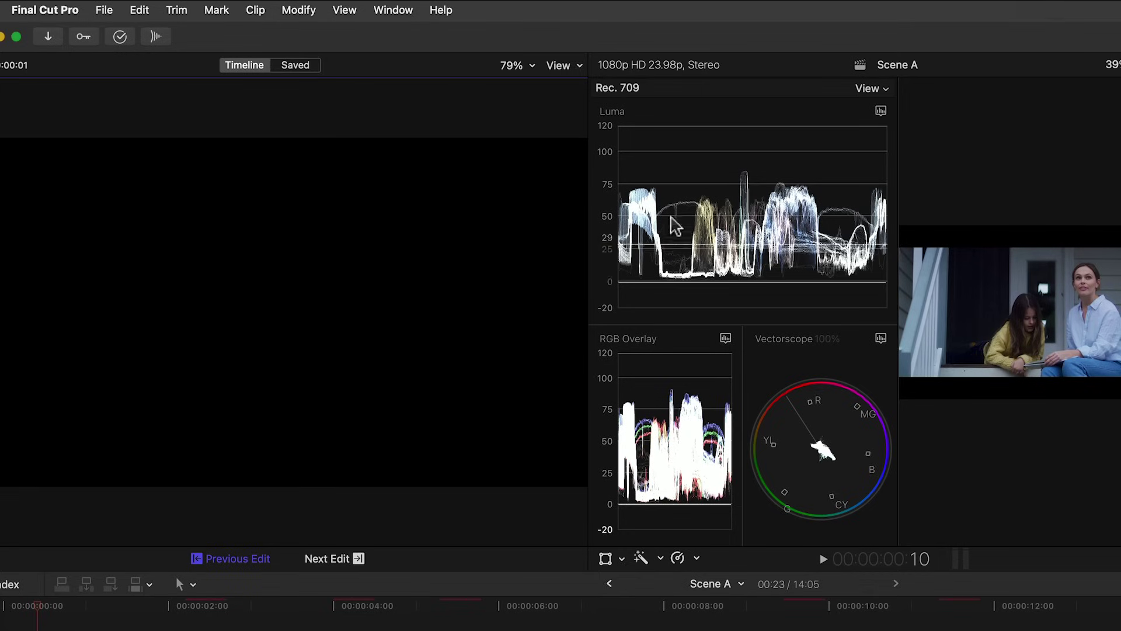
click(884, 89)
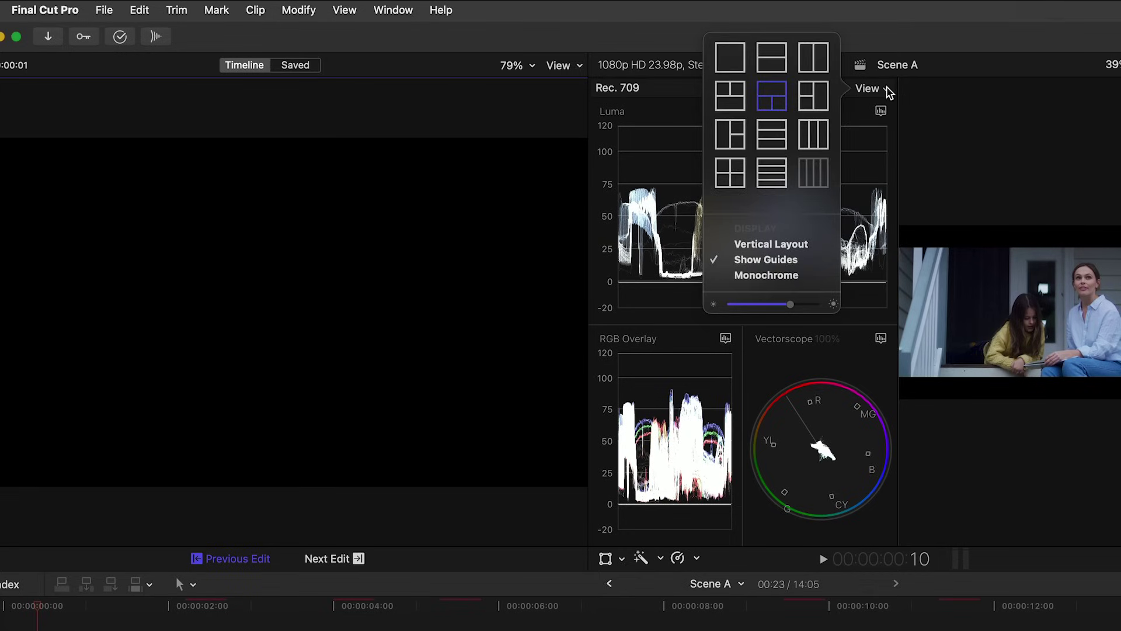
click(797, 246)
drag(815, 326, 806, 260)
Step: Turn on video scopes for the comparison picture in a three-scope layout below it
click(564, 65)
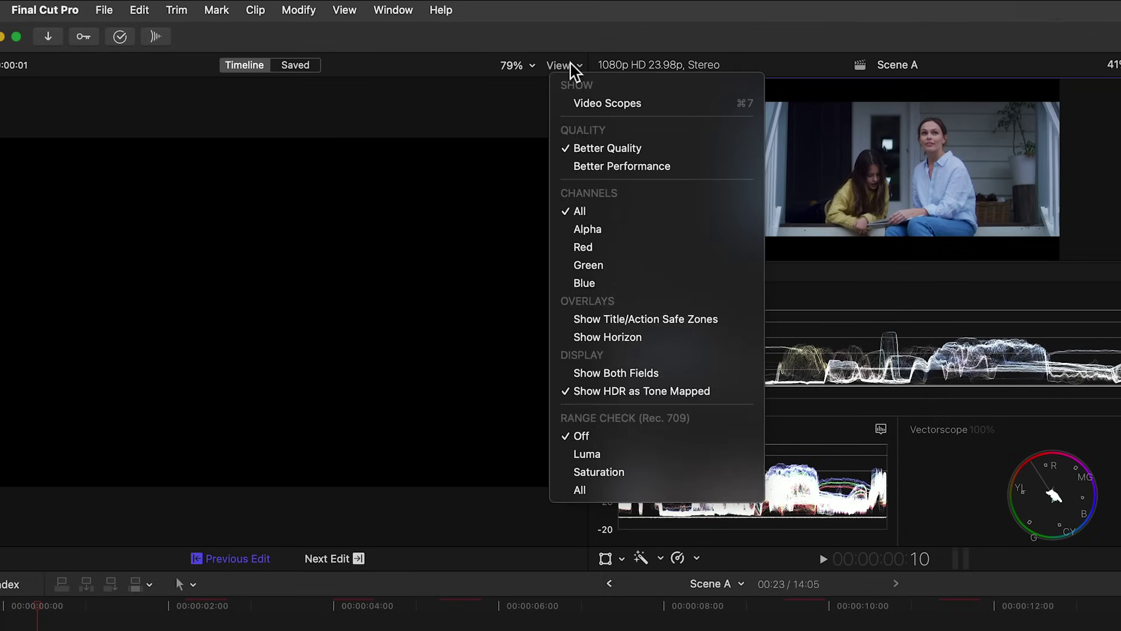
click(580, 103)
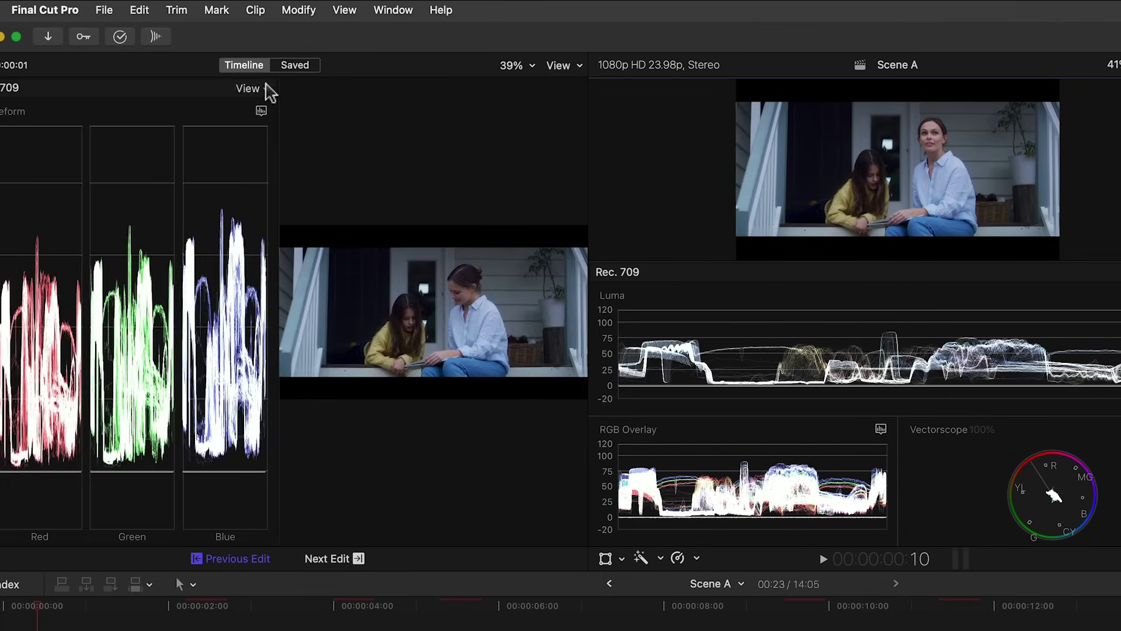
click(251, 88)
click(150, 106)
click(252, 88)
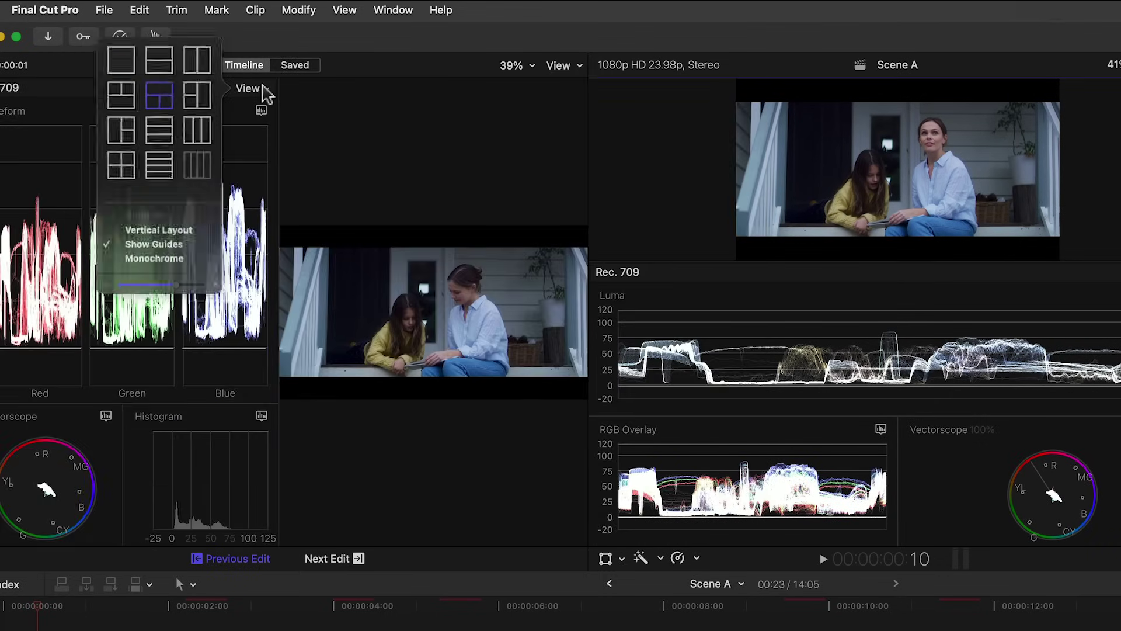
click(155, 245)
Step: Set the comparison scopes to Luma Waveform, RGB Overlay and Vectorscope, and resize their panes
click(571, 347)
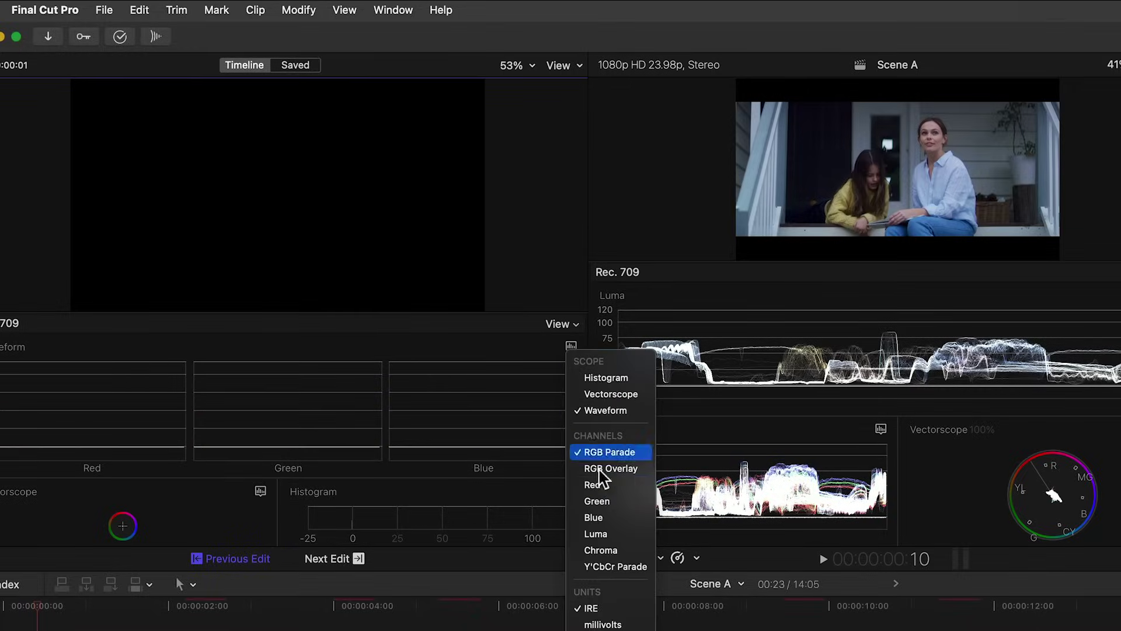
click(602, 533)
click(261, 491)
click(290, 555)
click(261, 491)
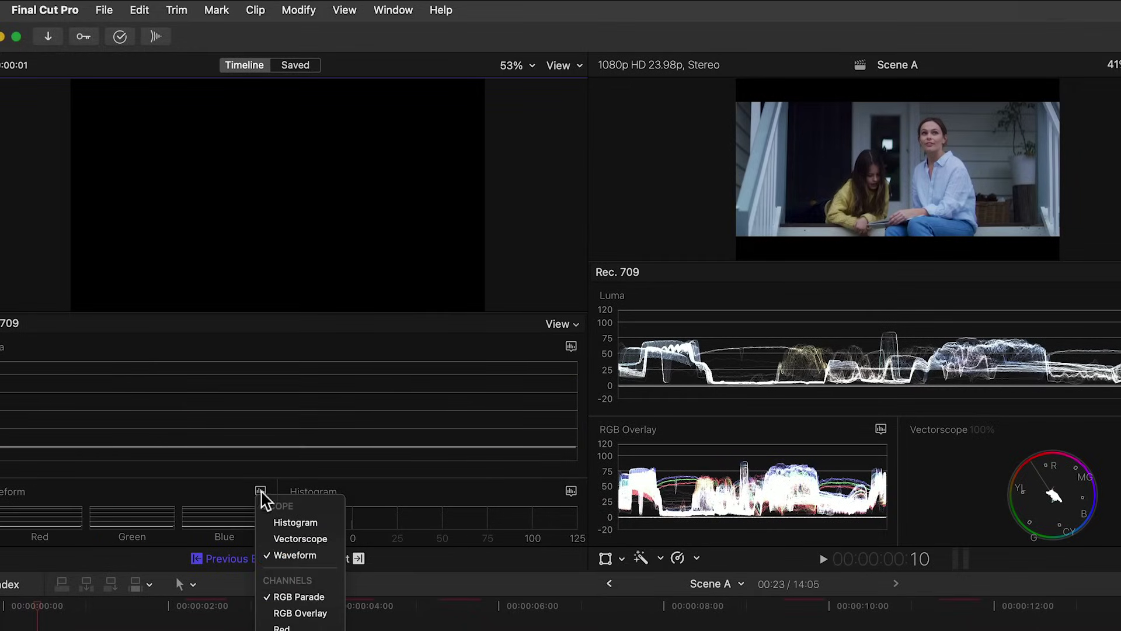
click(300, 610)
click(571, 491)
click(583, 520)
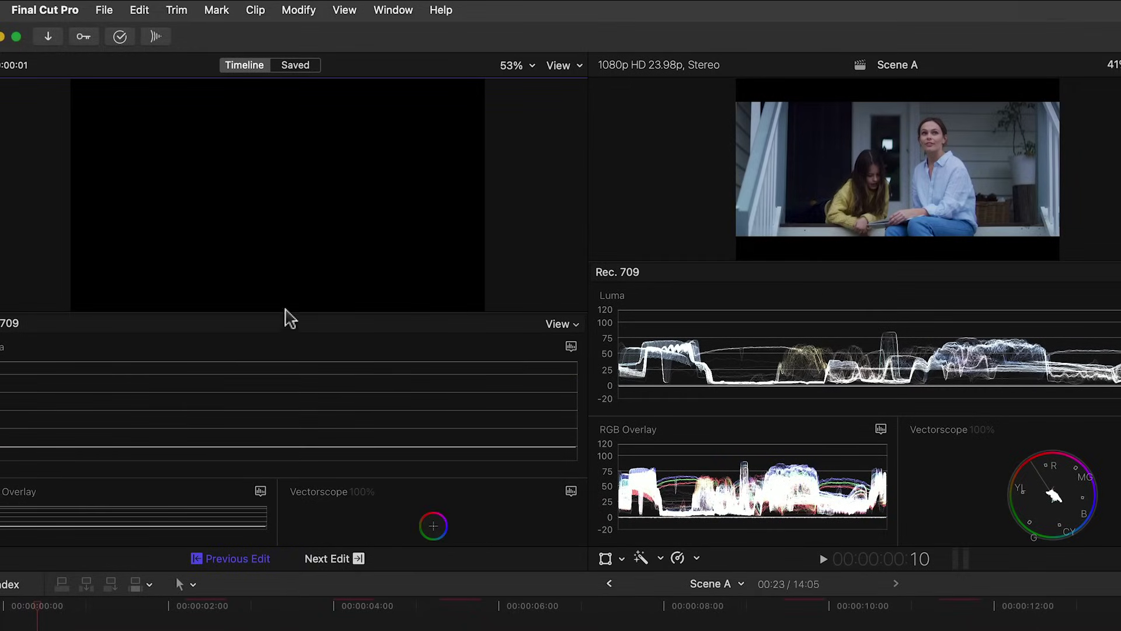
drag(287, 316, 286, 252)
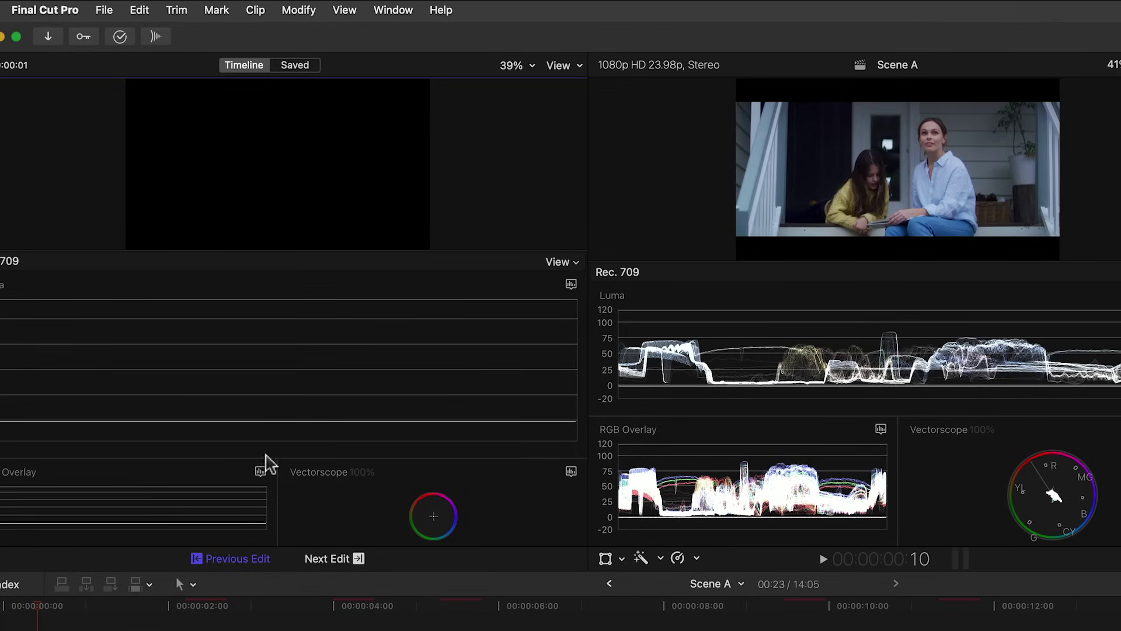
drag(260, 460, 263, 414)
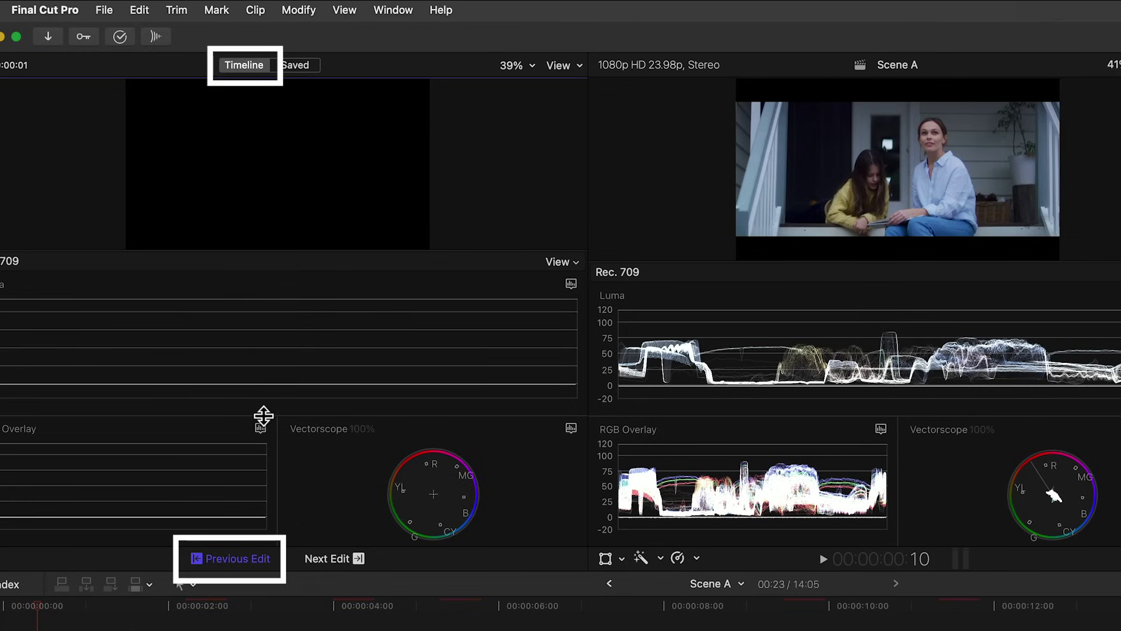
Step: Switch the comparison to Saved and save the field-scene frame at 7:00
click(325, 561)
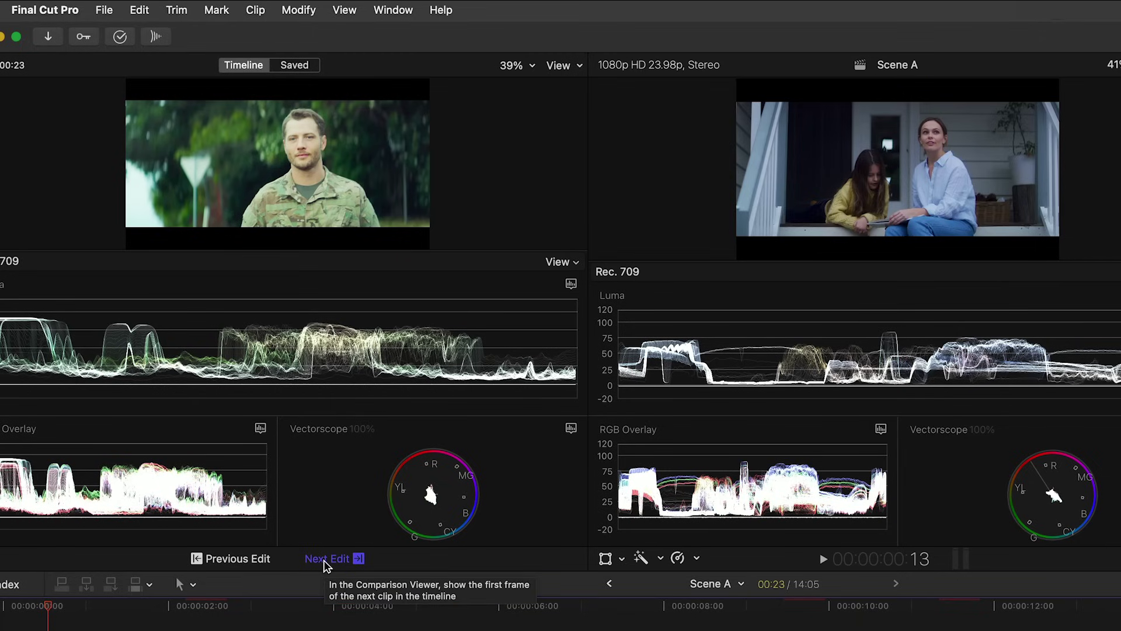
click(303, 66)
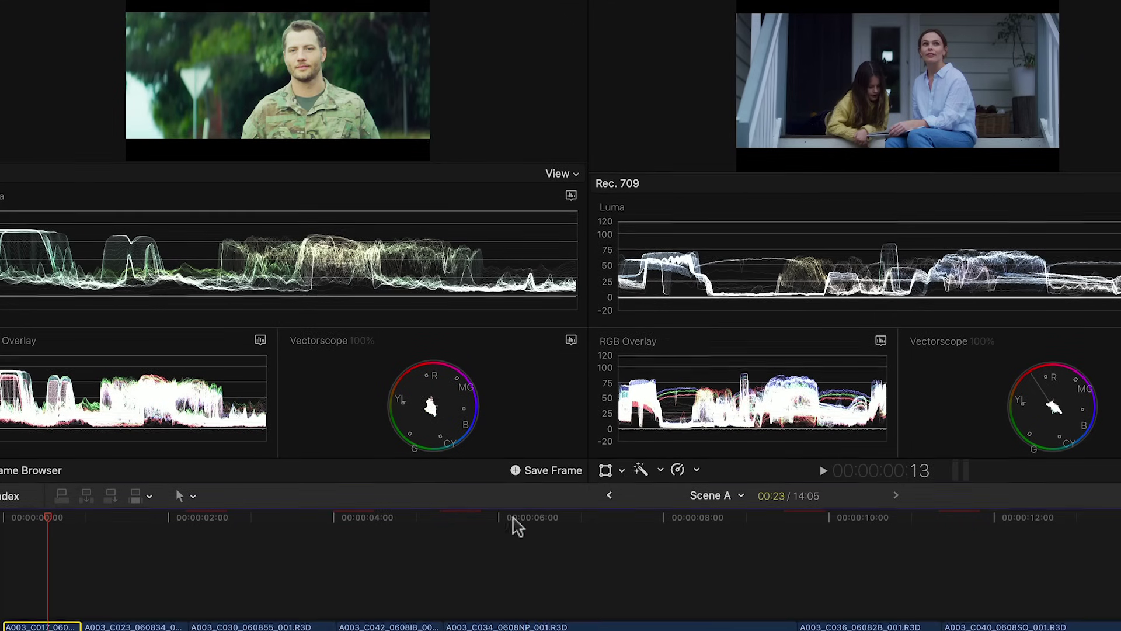
drag(513, 601, 549, 598)
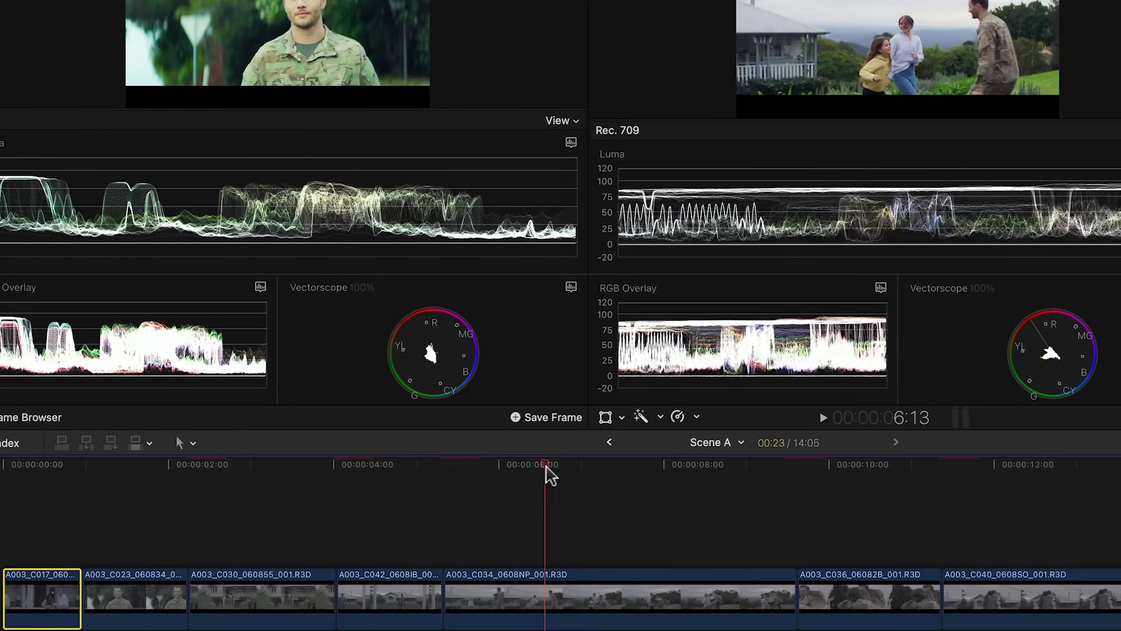
drag(549, 474, 580, 465)
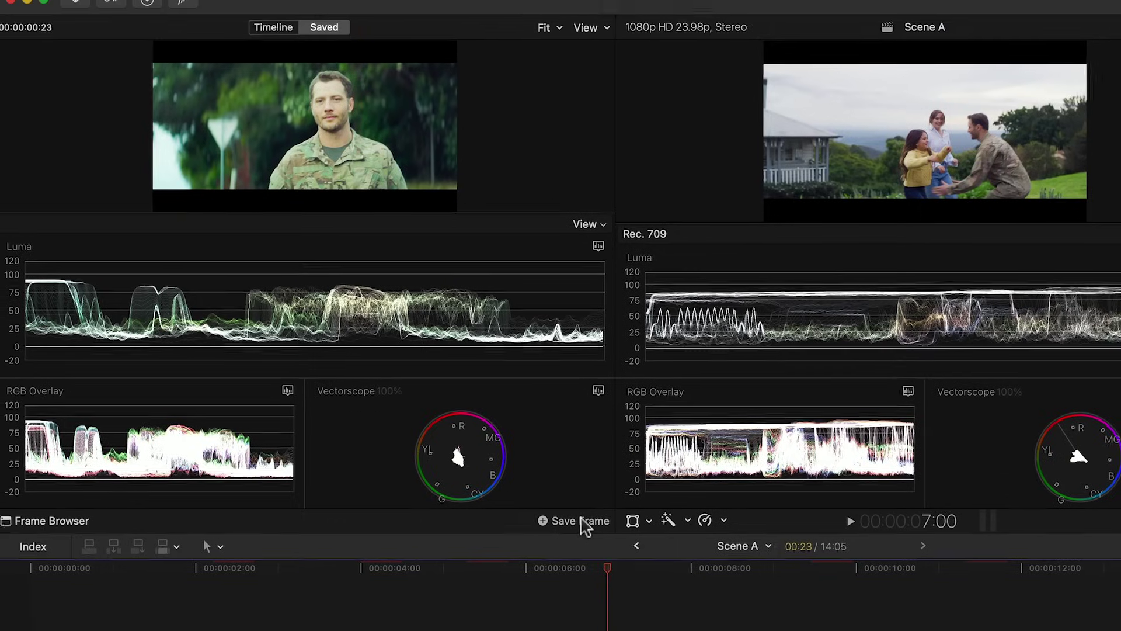
click(584, 522)
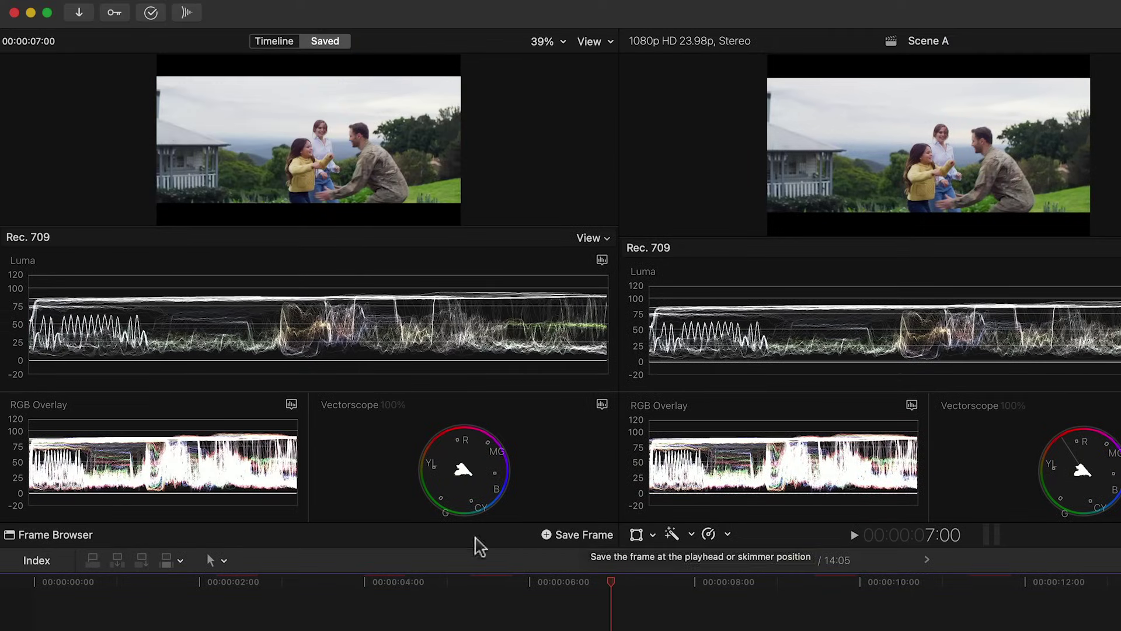
Step: Check the saved frames in the Frame Browser, close it, and return toward the first clip
click(35, 536)
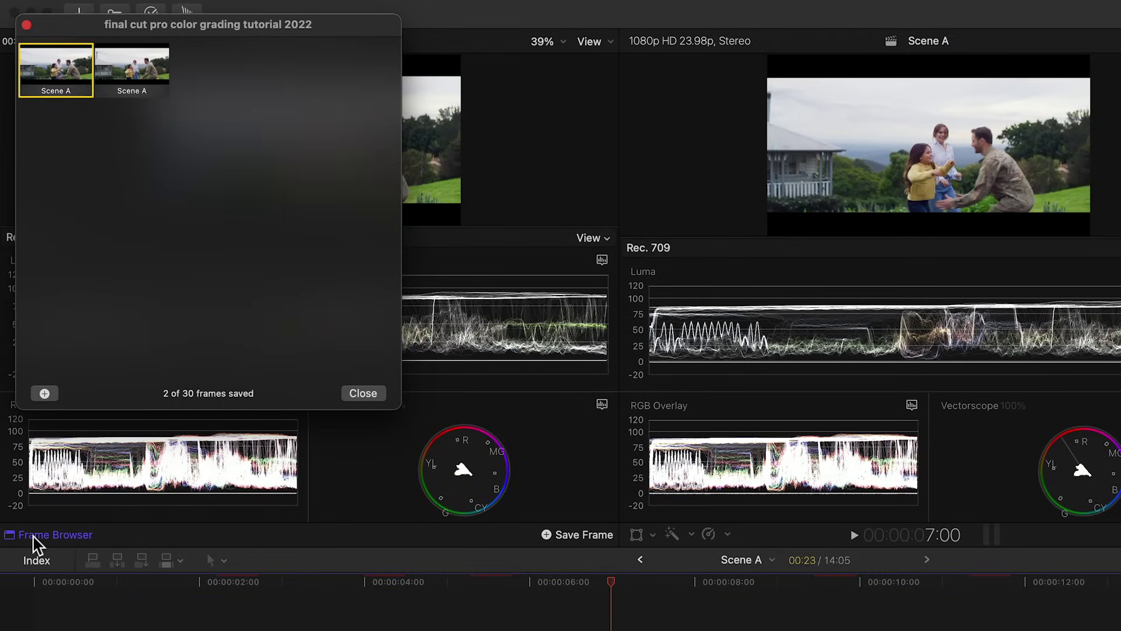
click(362, 394)
click(329, 558)
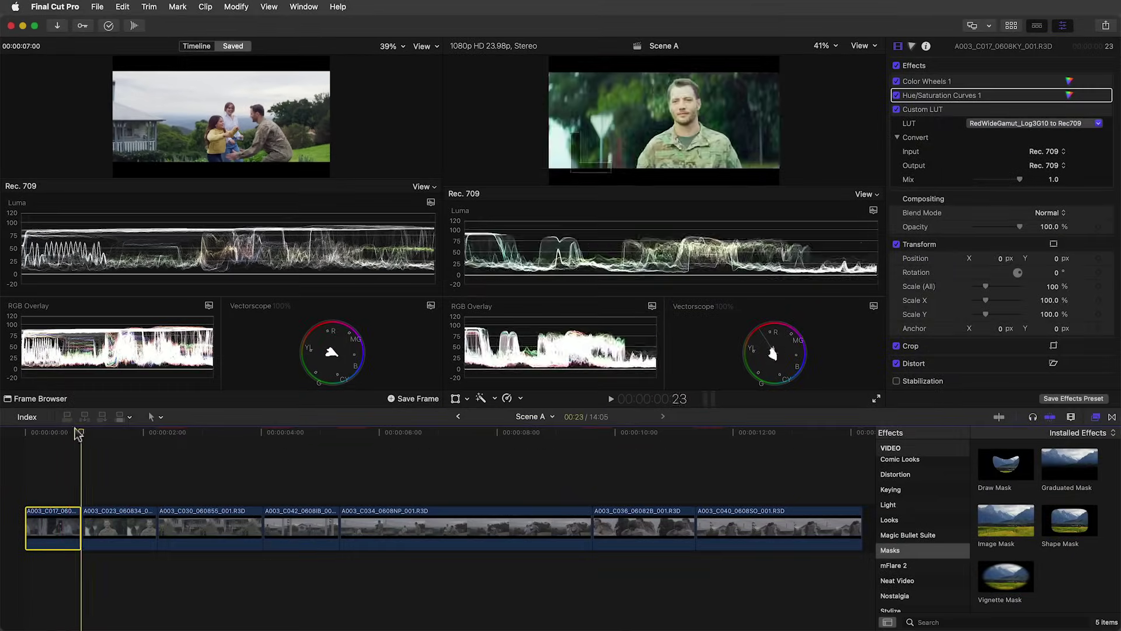
Step: On the porch shot, raise Color Wheels 1 Global brightness slightly and push Highlights toward orange
mouse_move(78, 432)
mouse_down()
mouse_move(45, 433)
mouse_move(59, 433)
mouse_up()
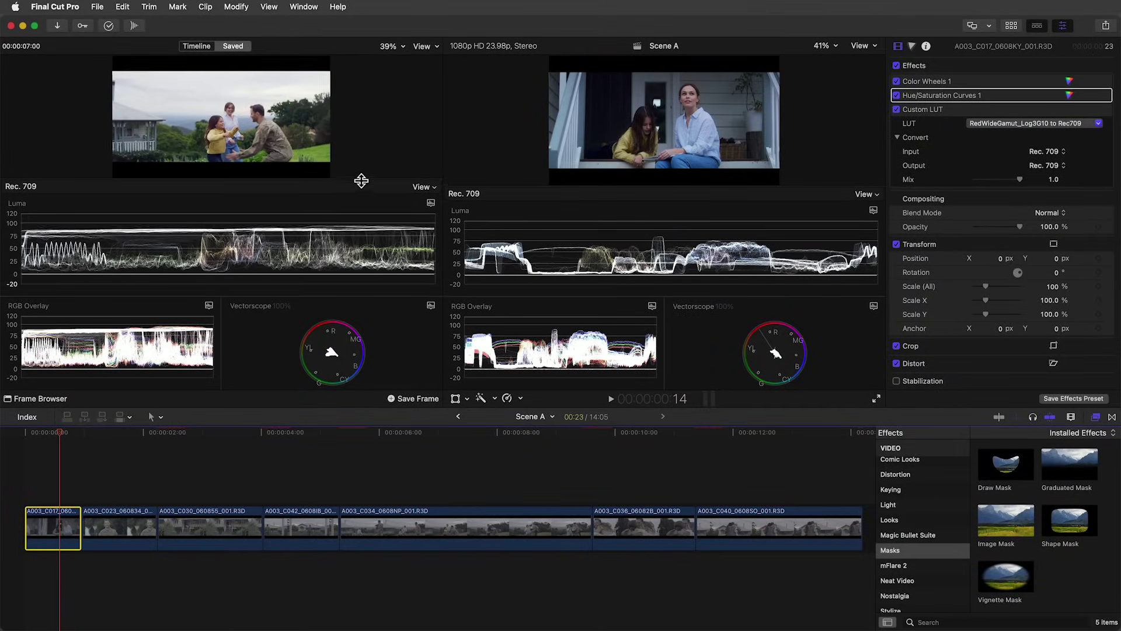
drag(361, 180, 360, 188)
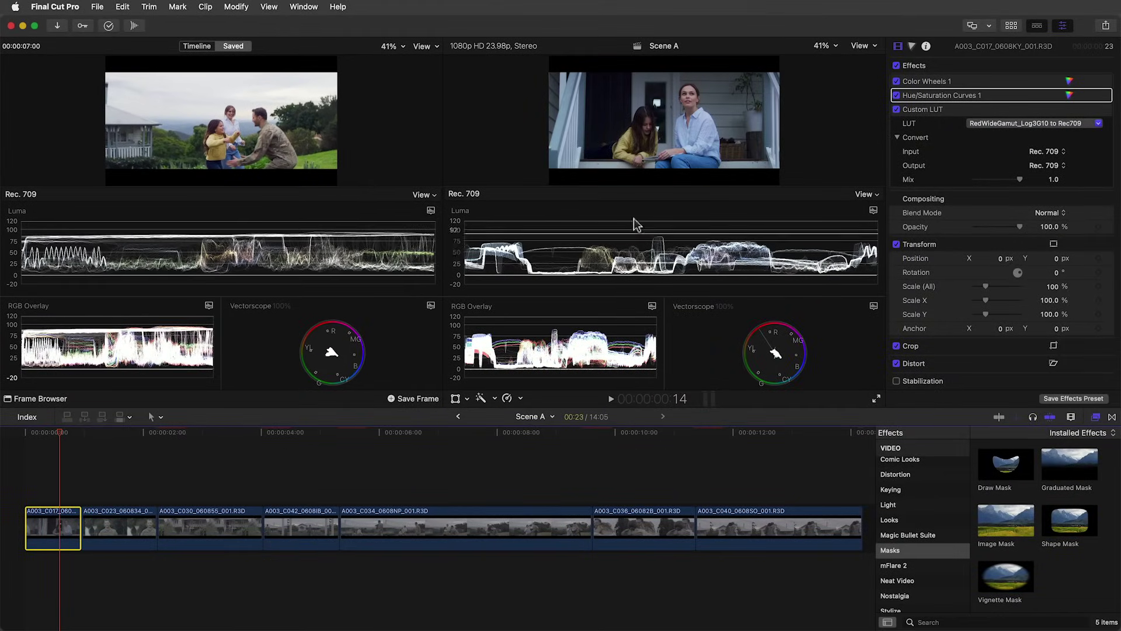
click(1069, 81)
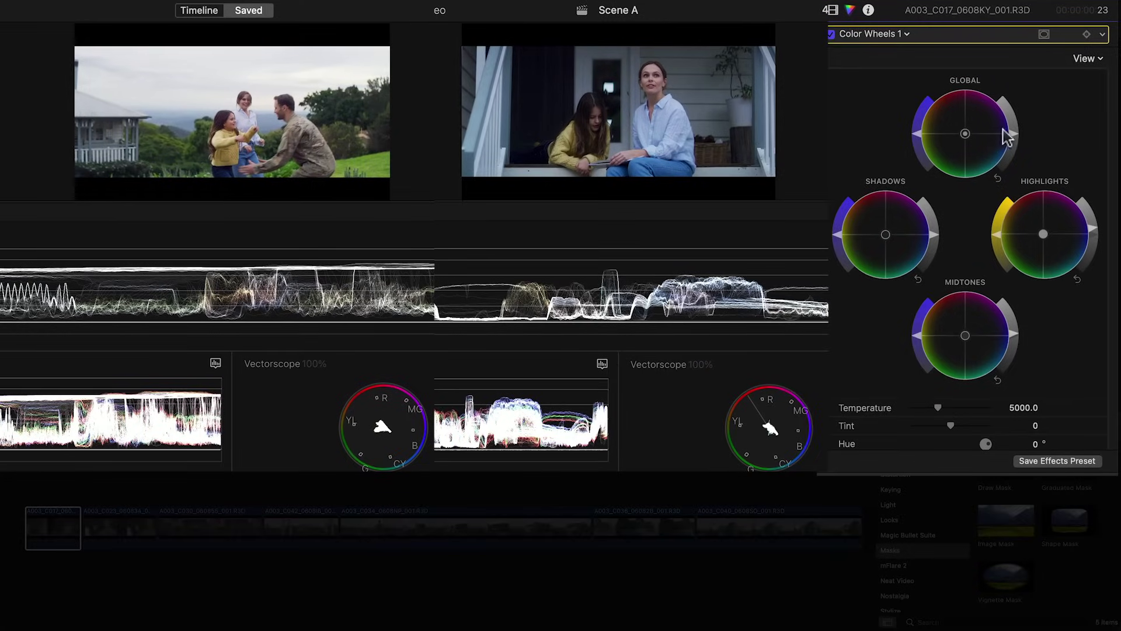
drag(1011, 137, 1018, 133)
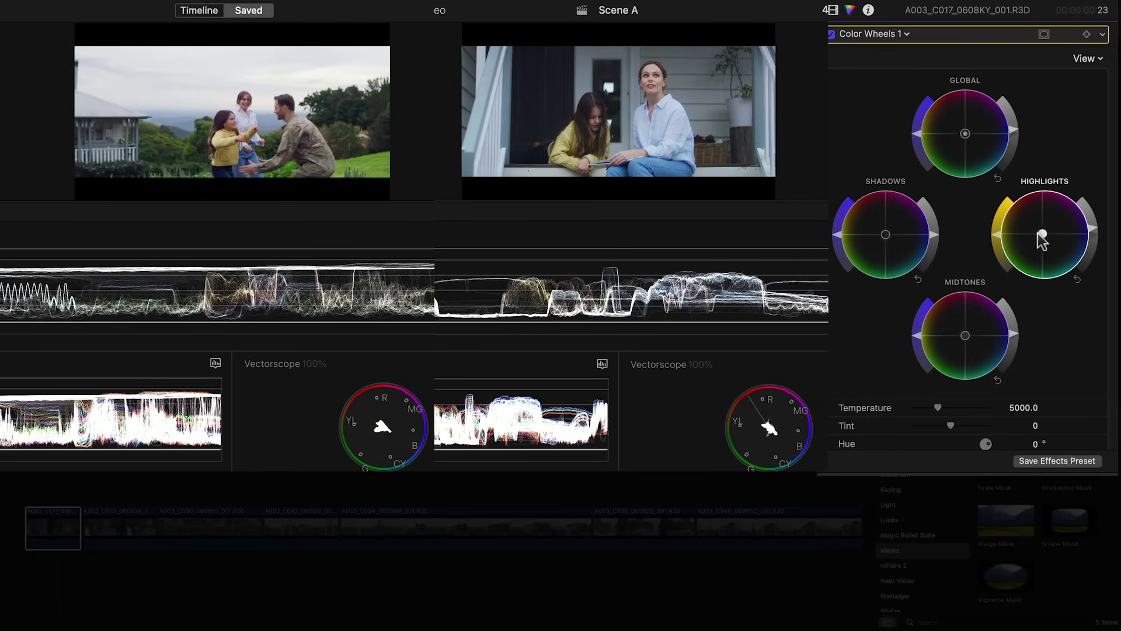
drag(1042, 239, 1037, 231)
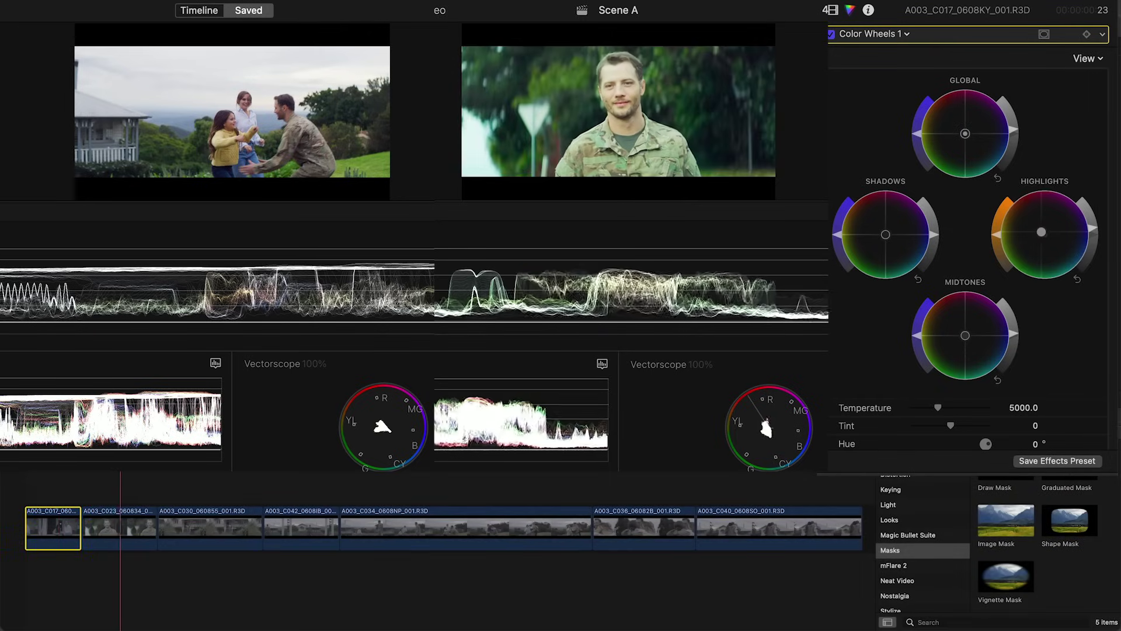
Step: On the soldier clip, reset Color Wheels 1 and Hue/Saturation Curves 1, and choose a different LUT
click(146, 526)
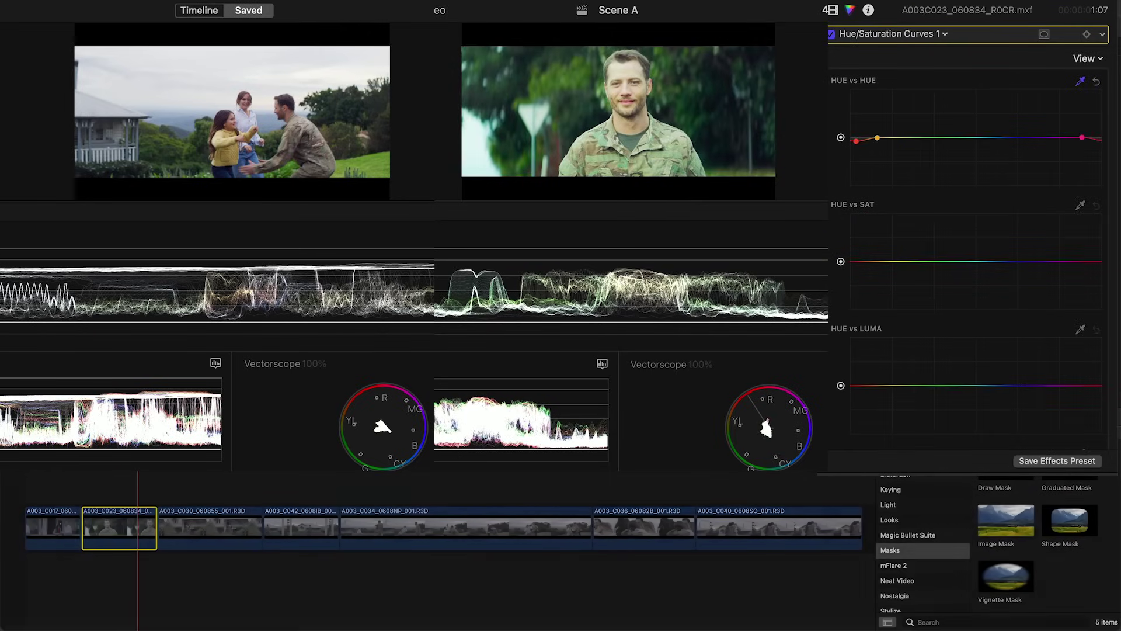
click(830, 10)
click(1101, 55)
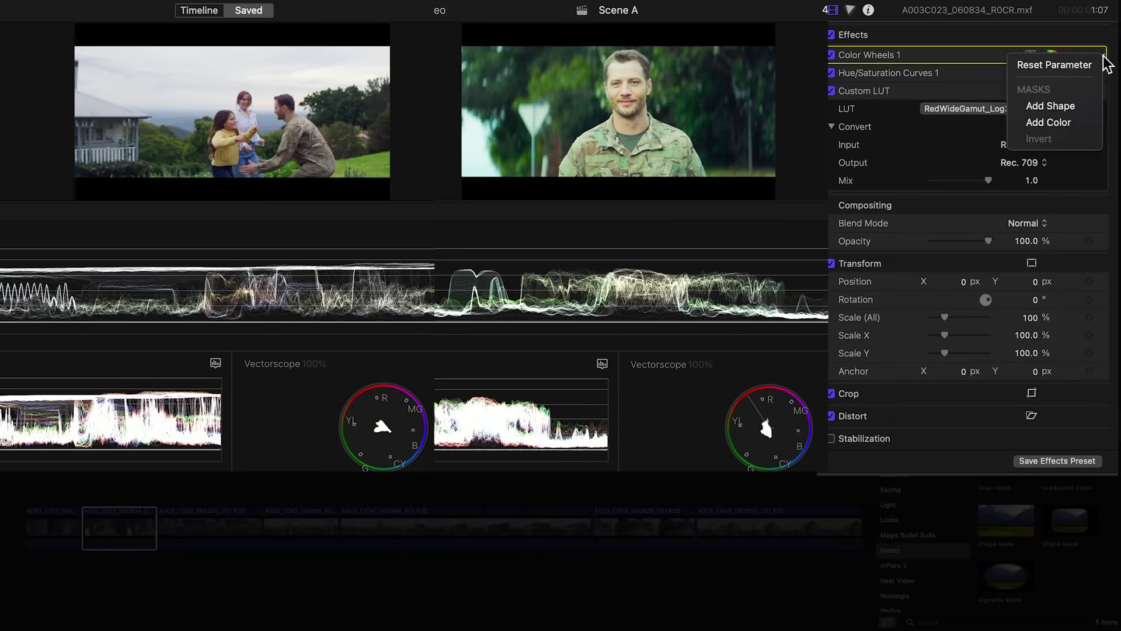
click(1076, 66)
click(1102, 73)
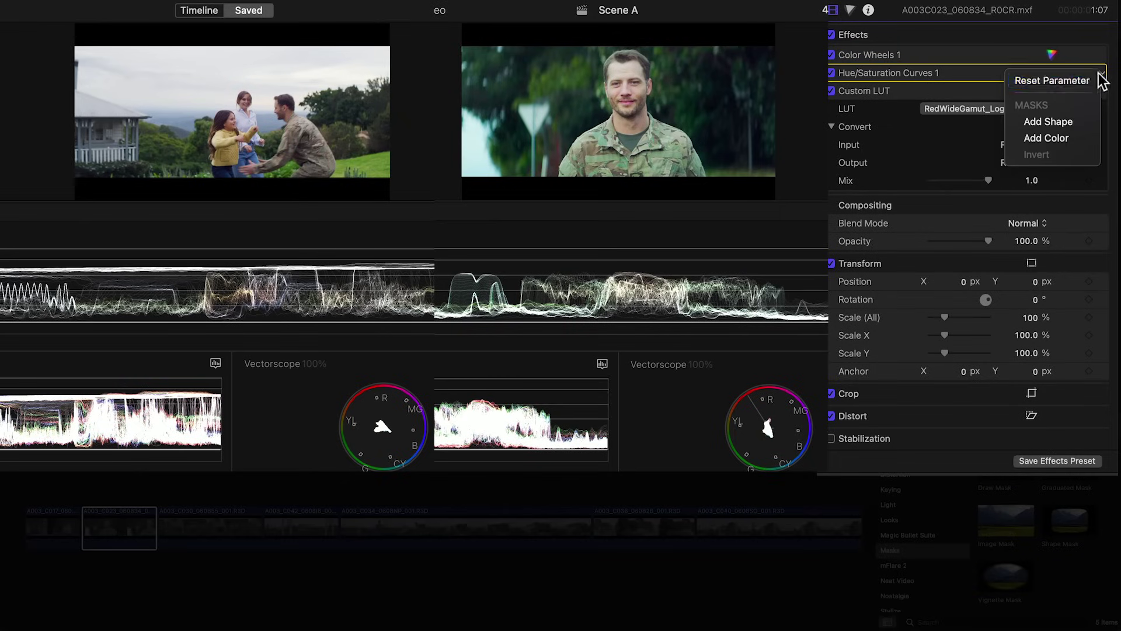
click(1077, 79)
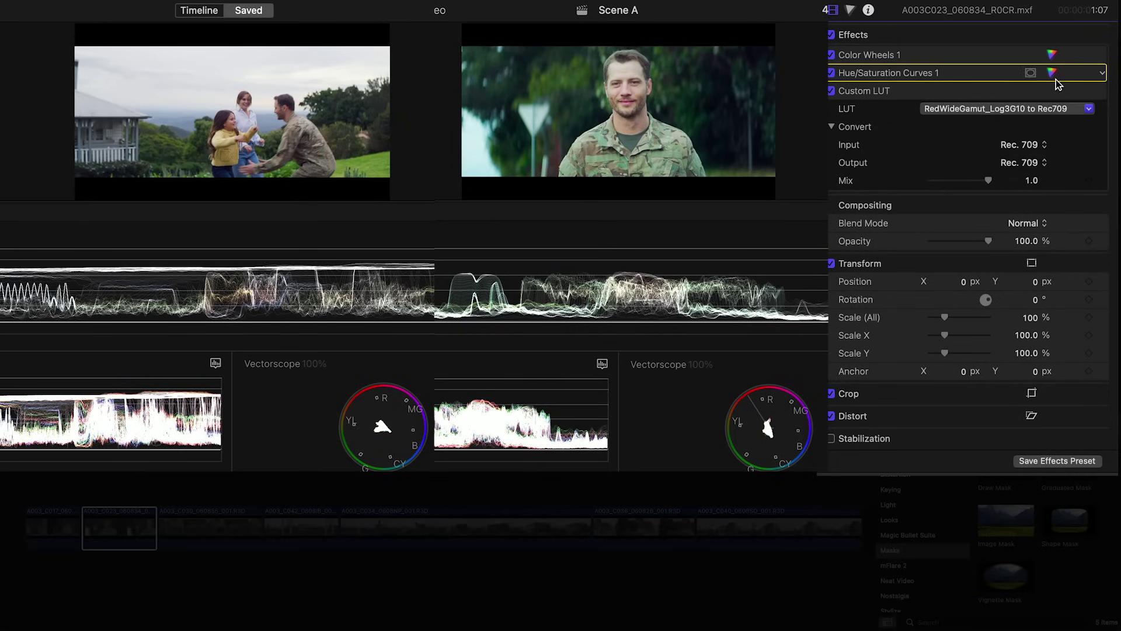
click(1089, 109)
click(1038, 146)
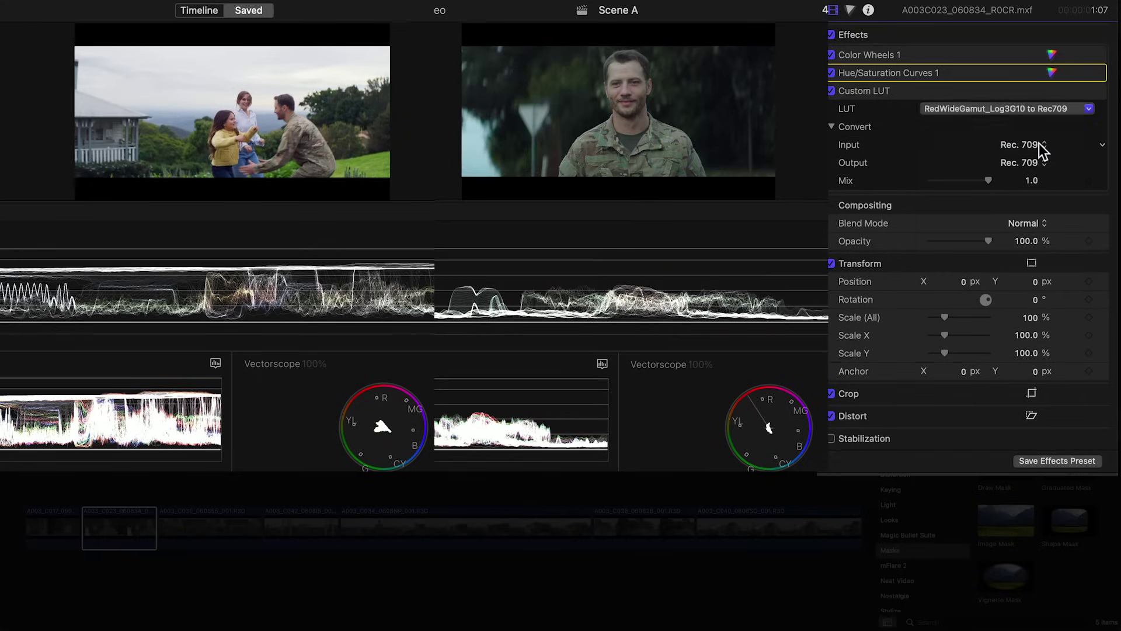
Step: Brighten the highlights, adjust Midtones brightness, and push the Highlights puck slightly toward red
click(873, 53)
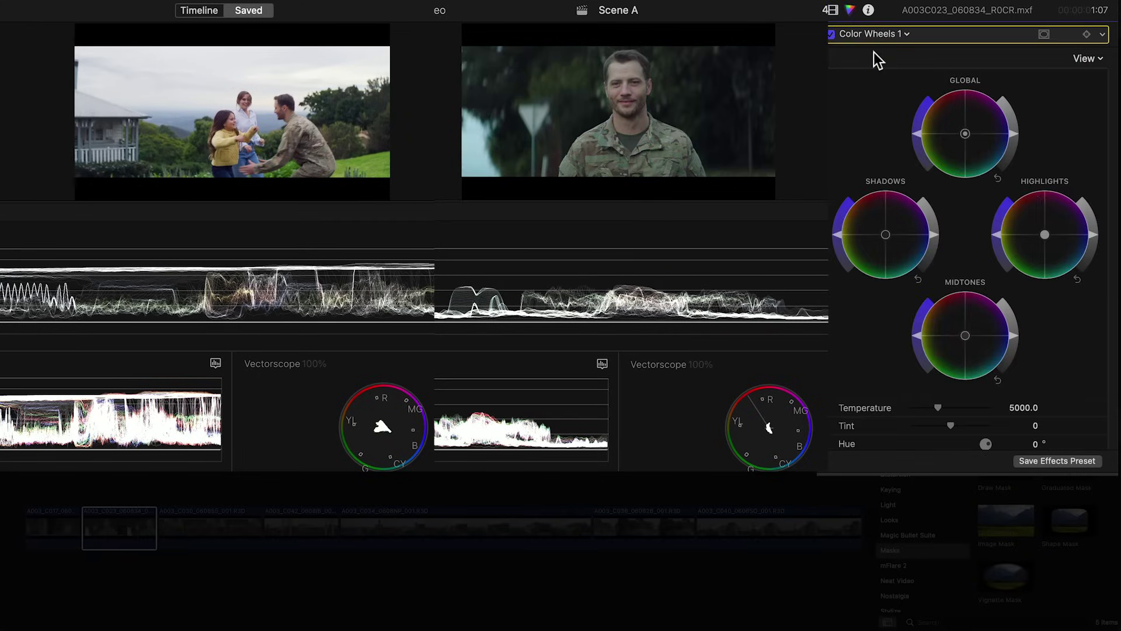
drag(1092, 241, 1092, 228)
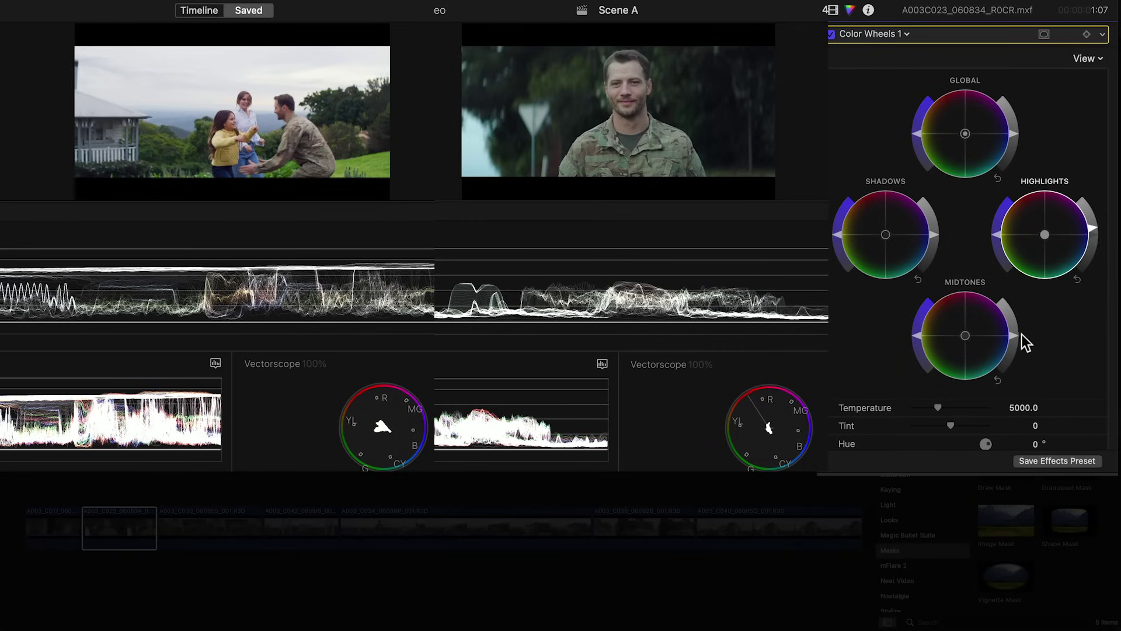
drag(1013, 342, 1013, 341)
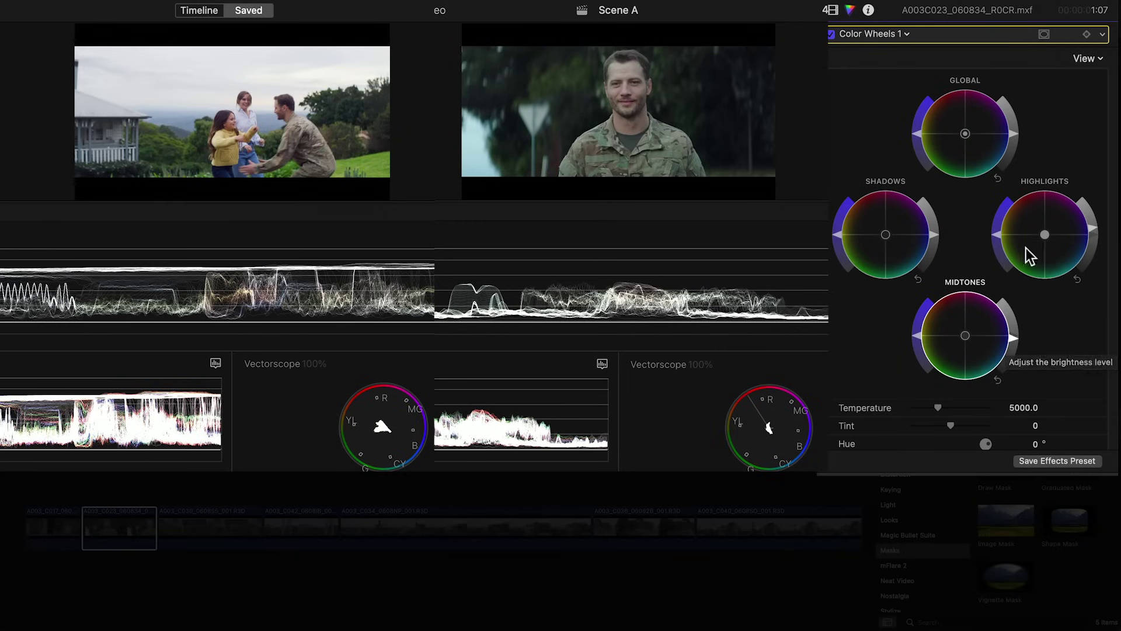
drag(1044, 234, 1039, 233)
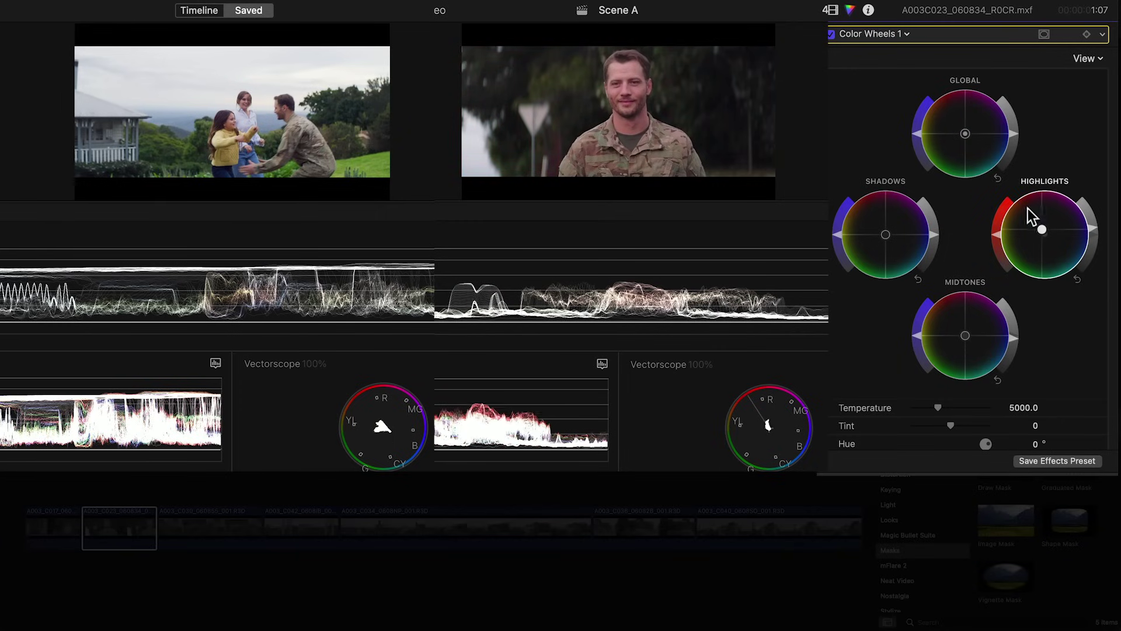
Step: Sample the soldier's forehead on the Hue vs Hue curve and lower the orange point
click(832, 10)
double_click(873, 76)
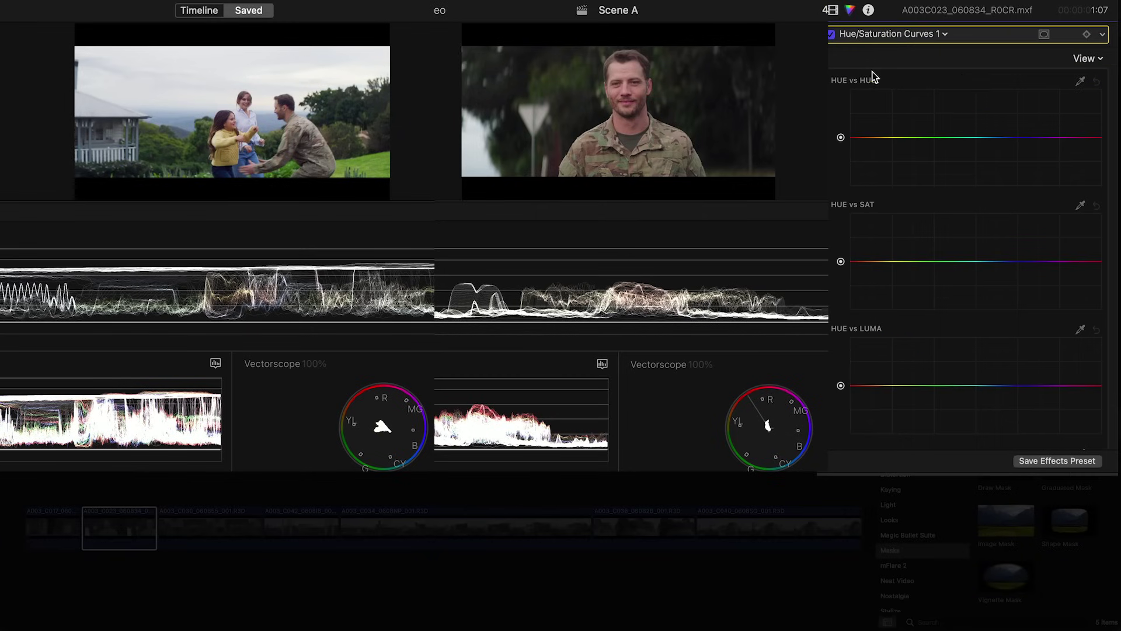
click(1080, 80)
click(624, 73)
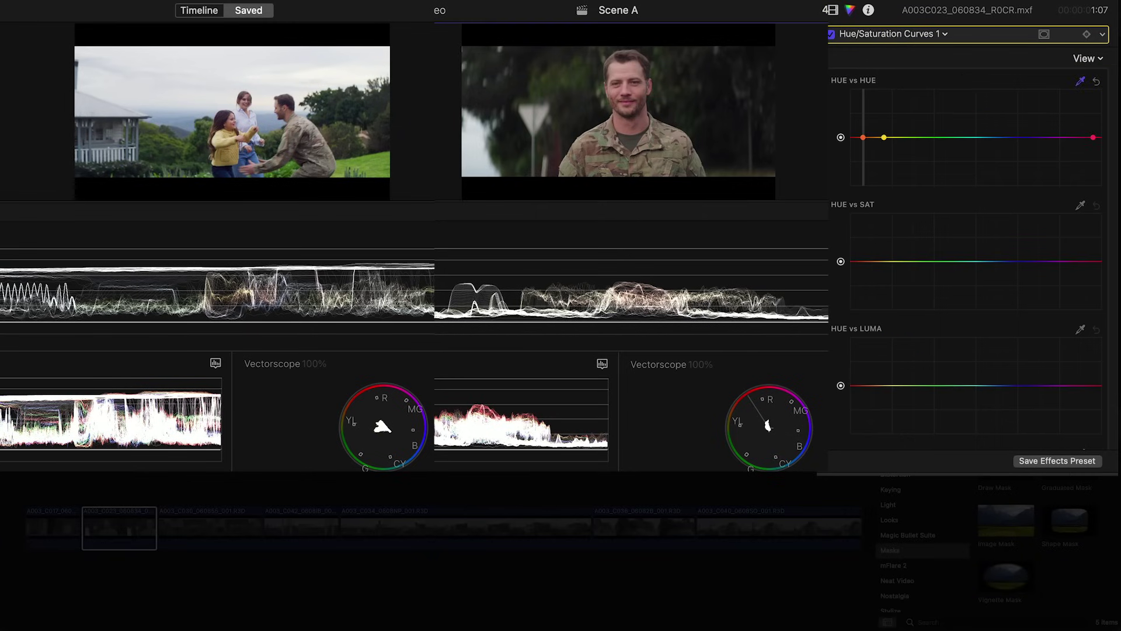
drag(862, 137, 863, 142)
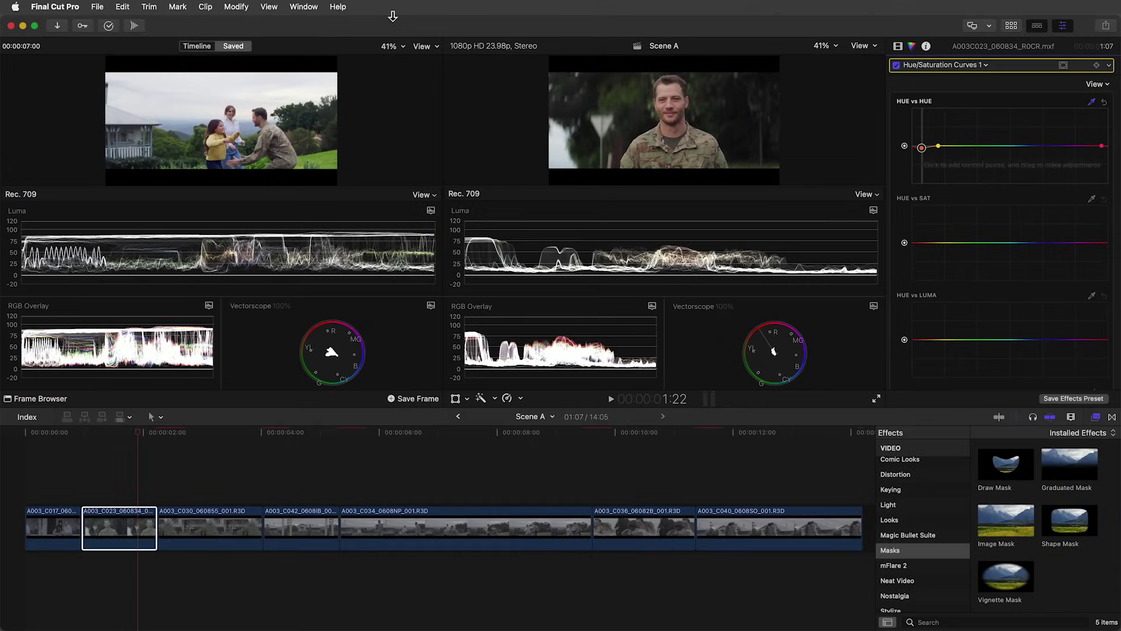
Step: Hide the Comparison Viewer, turn off the scopes' Vertical Layout, and widen the viewer
click(304, 6)
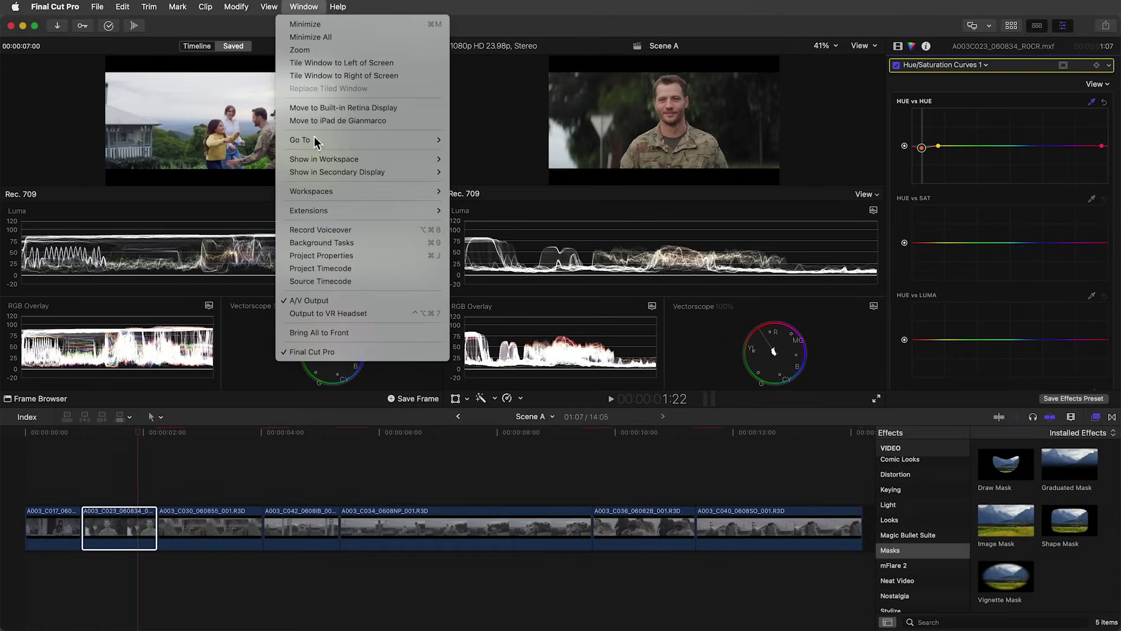
mouse_move(320, 159)
click(493, 197)
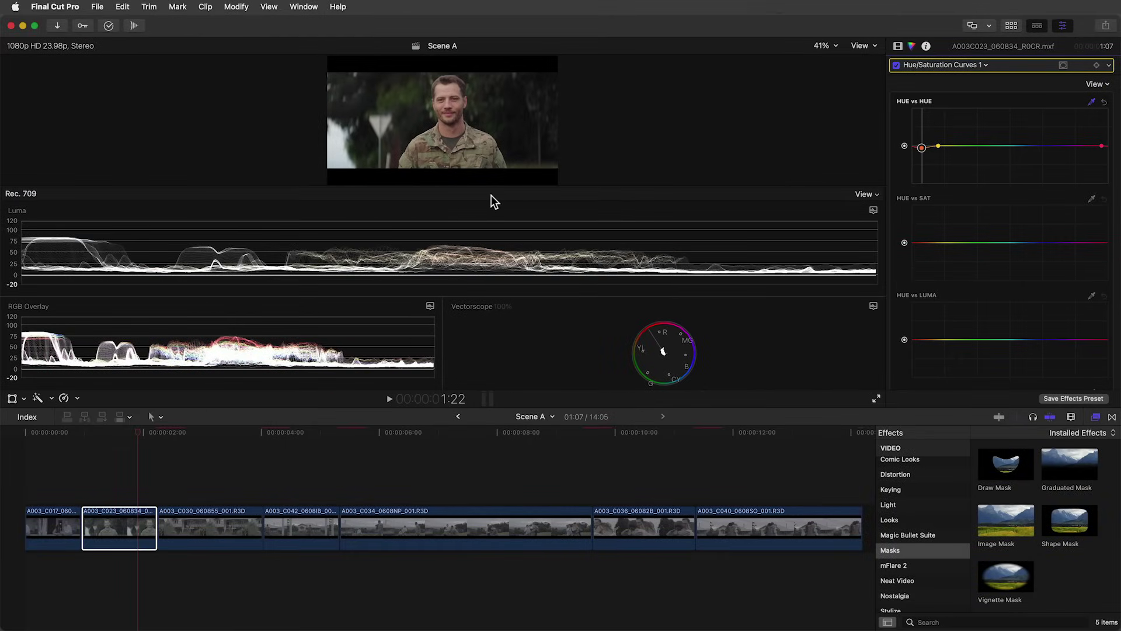
click(865, 195)
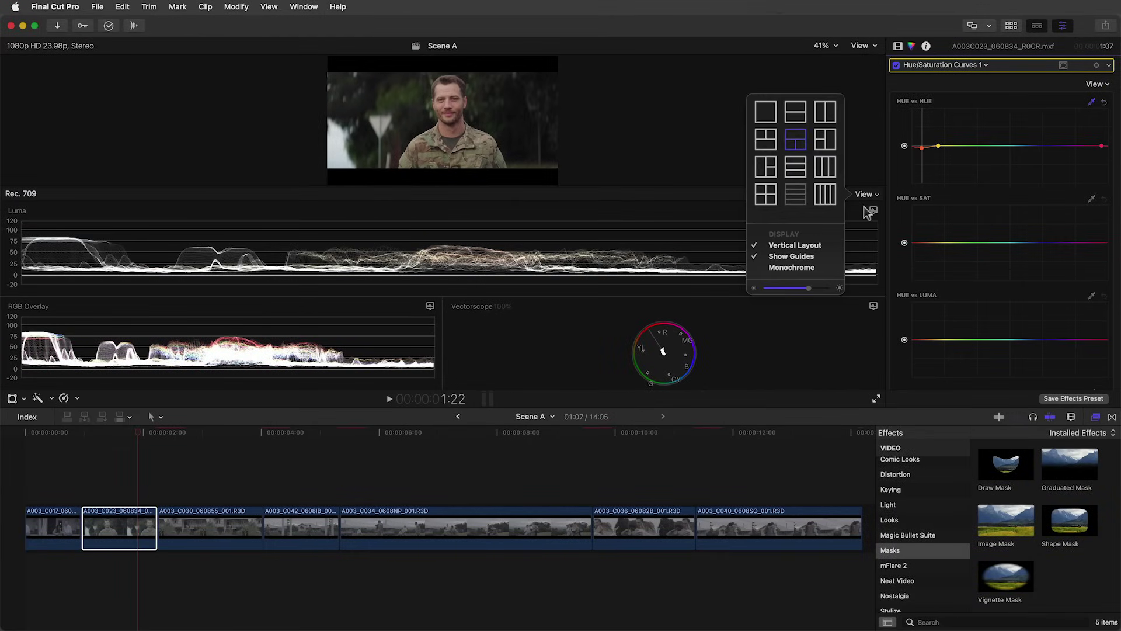
click(800, 245)
drag(543, 266, 458, 263)
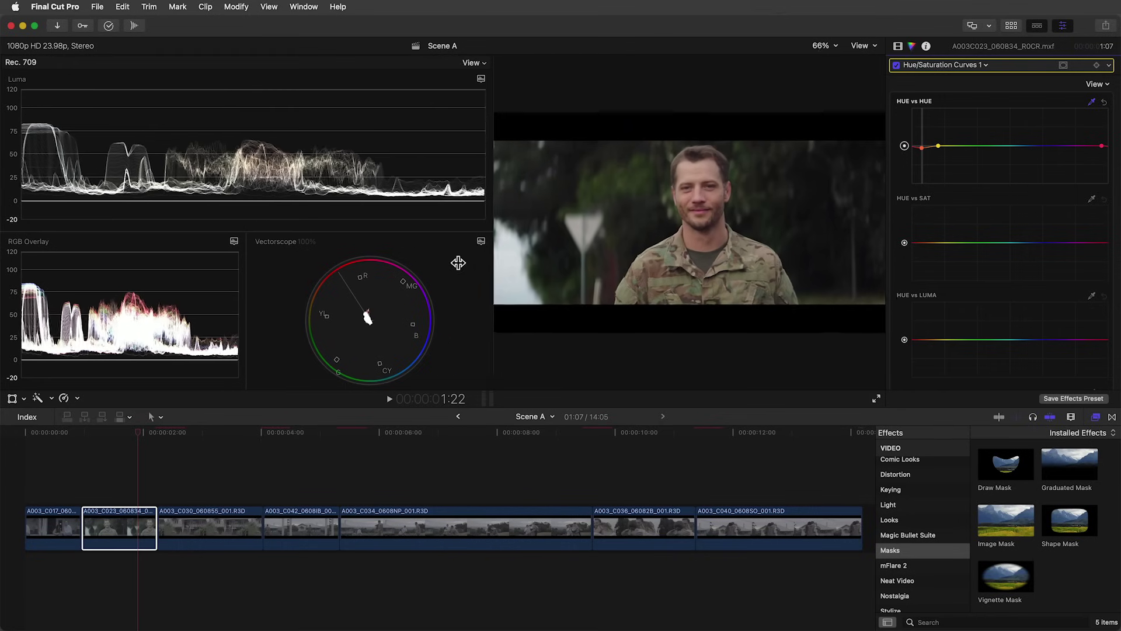
Step: Show the video inspector, move the playhead to 7:02 on the family shot, and select all clips
click(897, 45)
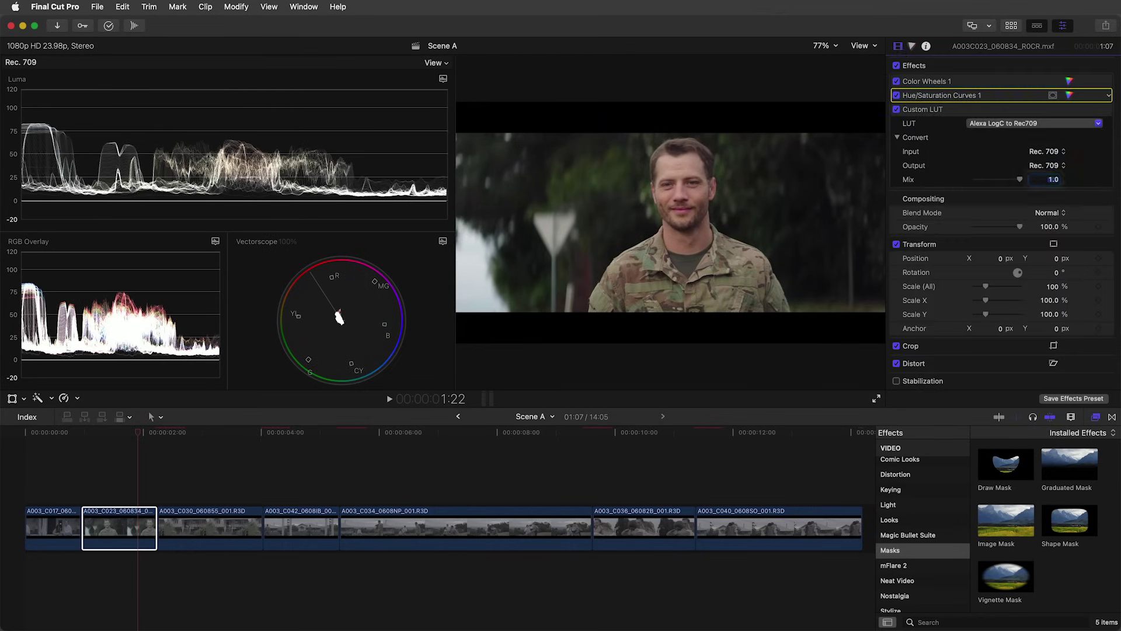
click(388, 435)
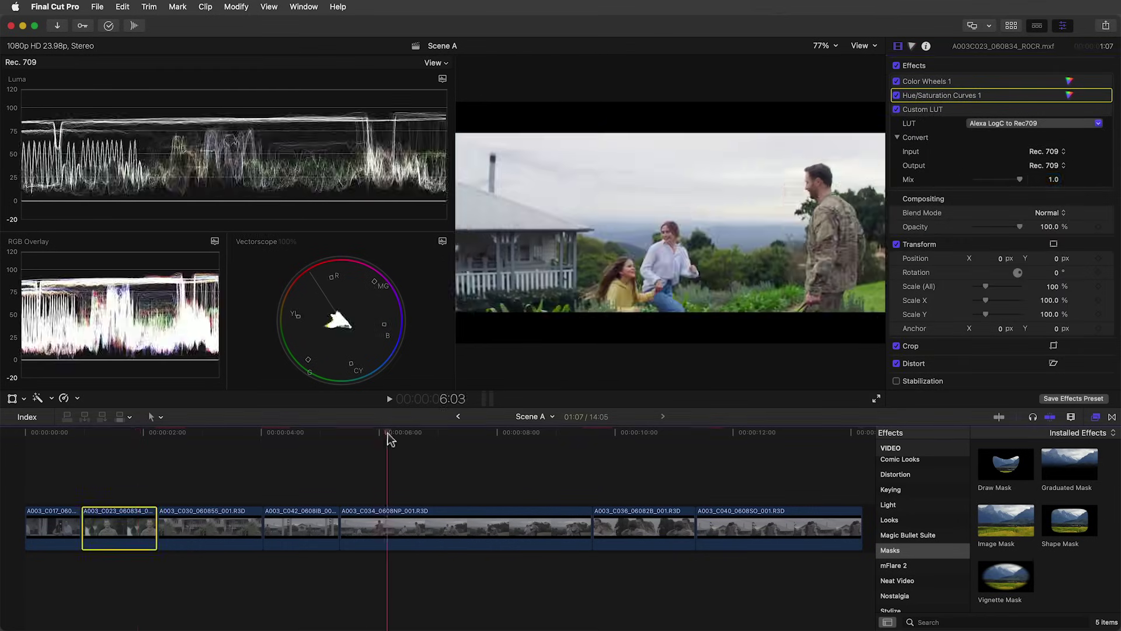
drag(390, 439, 444, 435)
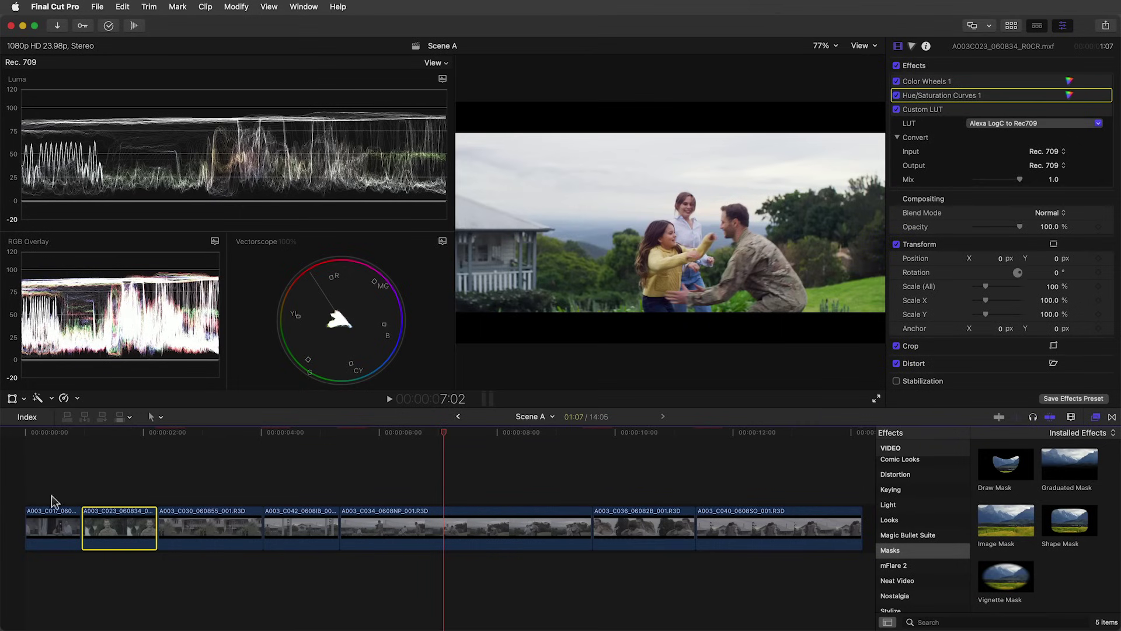
drag(51, 496, 818, 563)
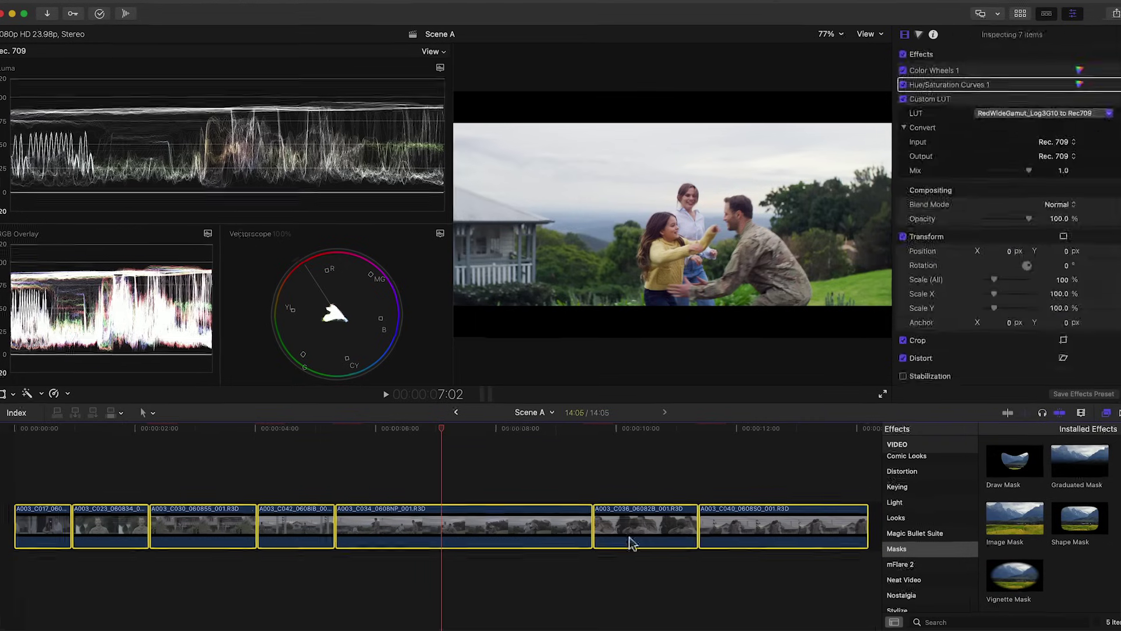
Step: Make a new compound clip from the selected clips named Scene 1
right_click(476, 530)
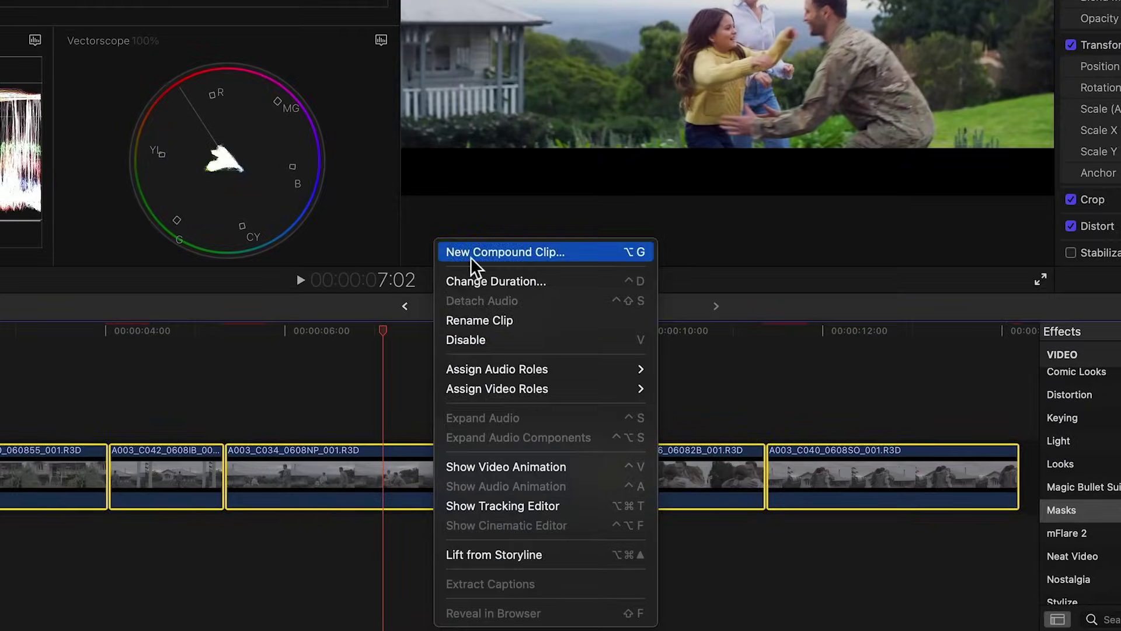
click(470, 257)
text(Scene 1)
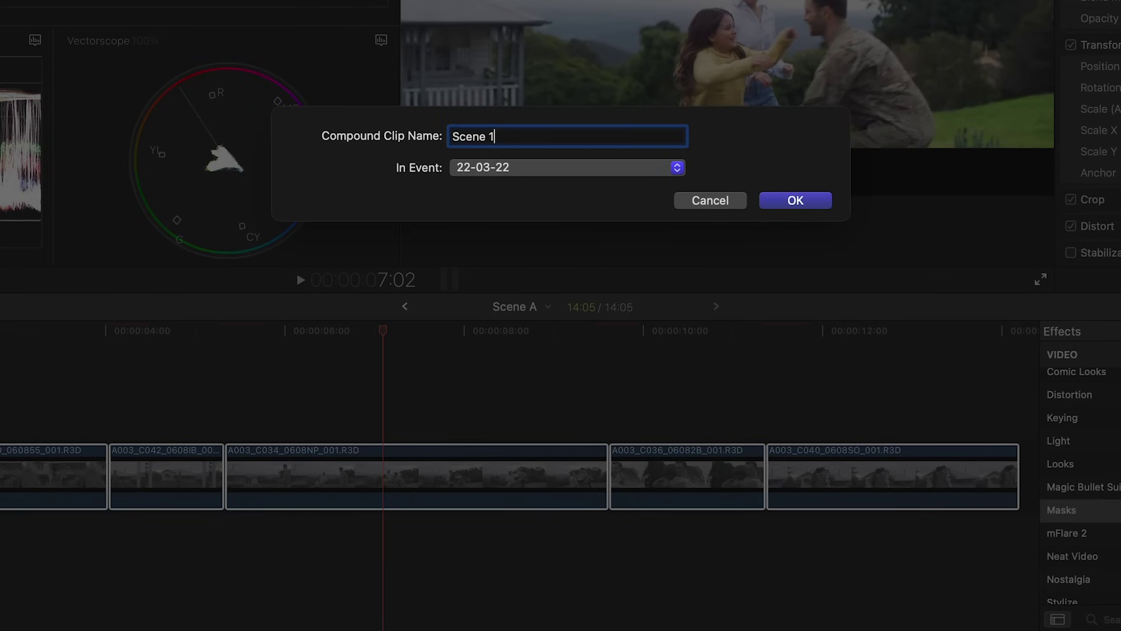
click(777, 201)
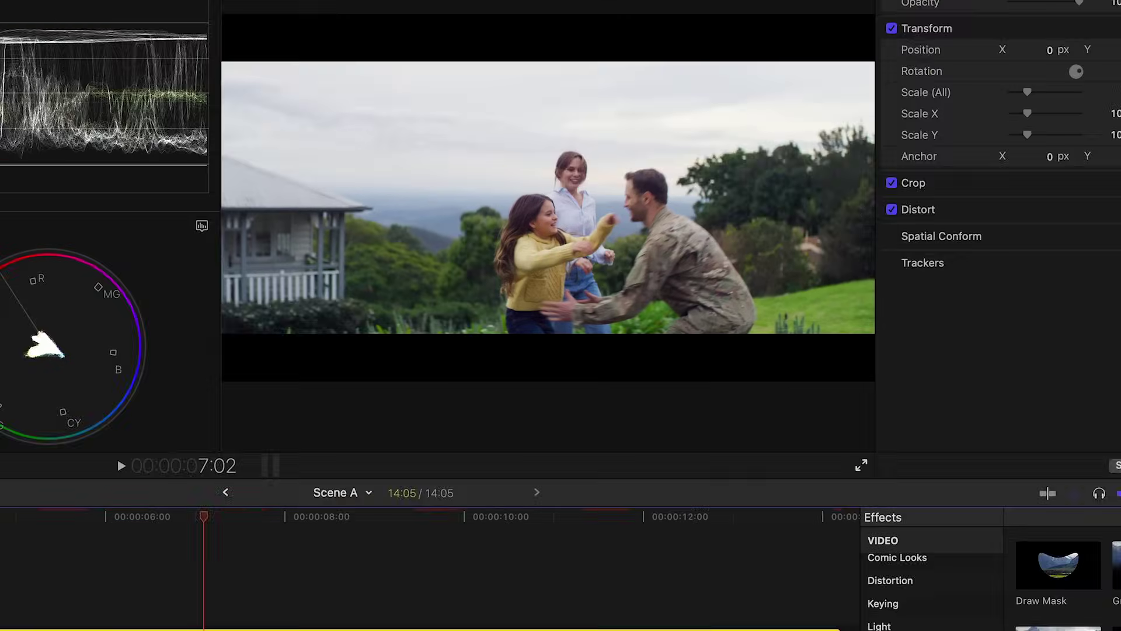
Step: Add a Color Wheels correction to the compound clip and shift its Global colour toward blue
key(super+6)
click(939, 0)
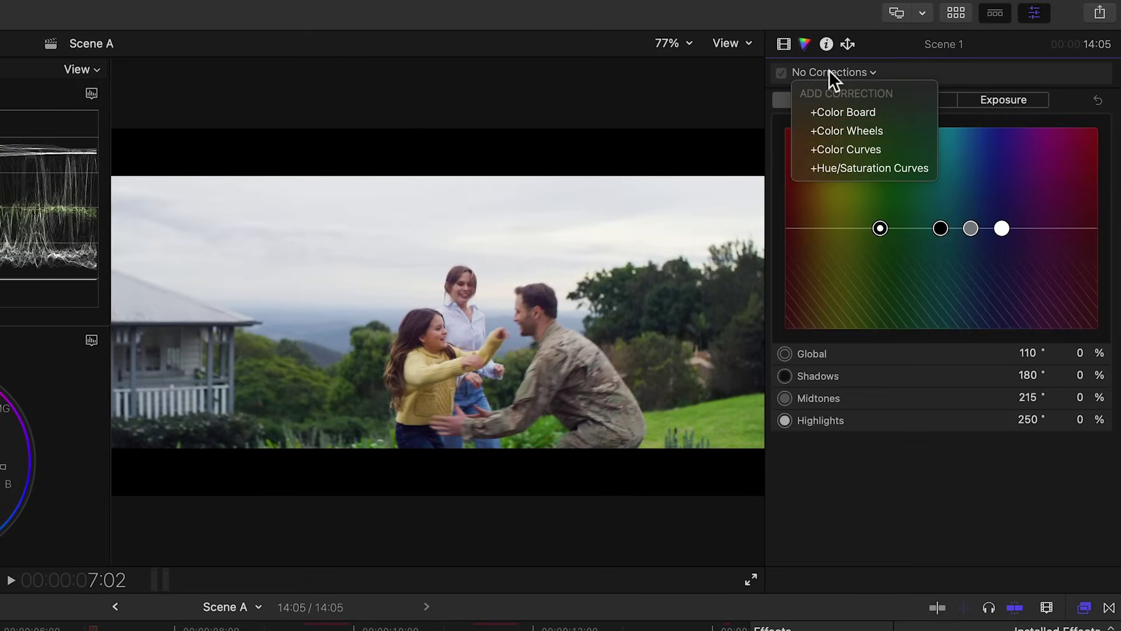
click(945, 15)
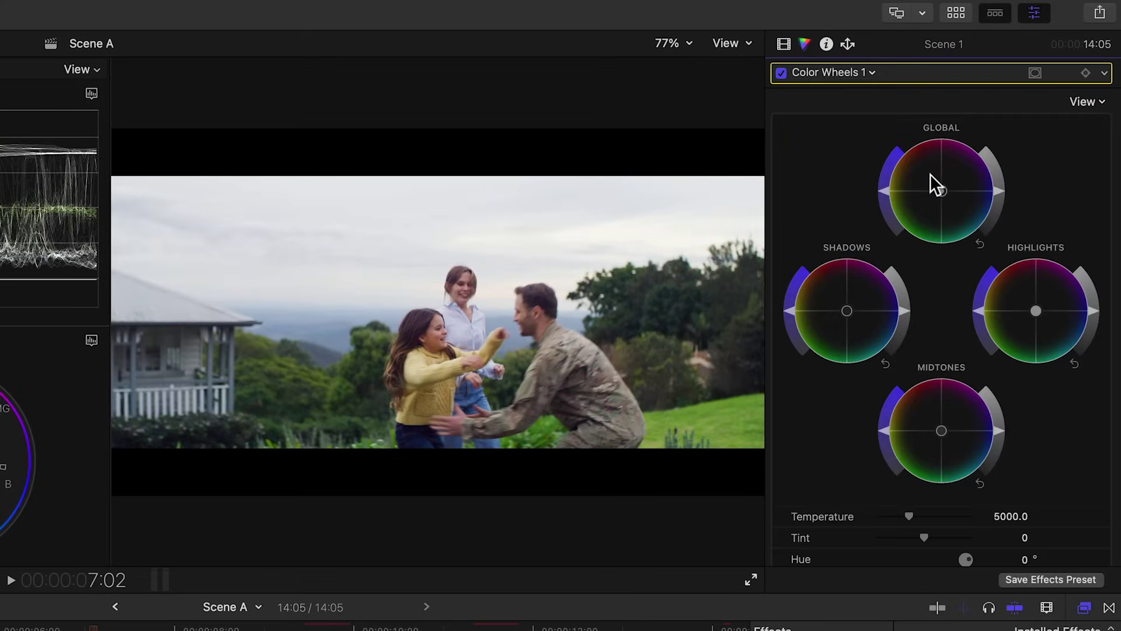
drag(932, 175, 983, 221)
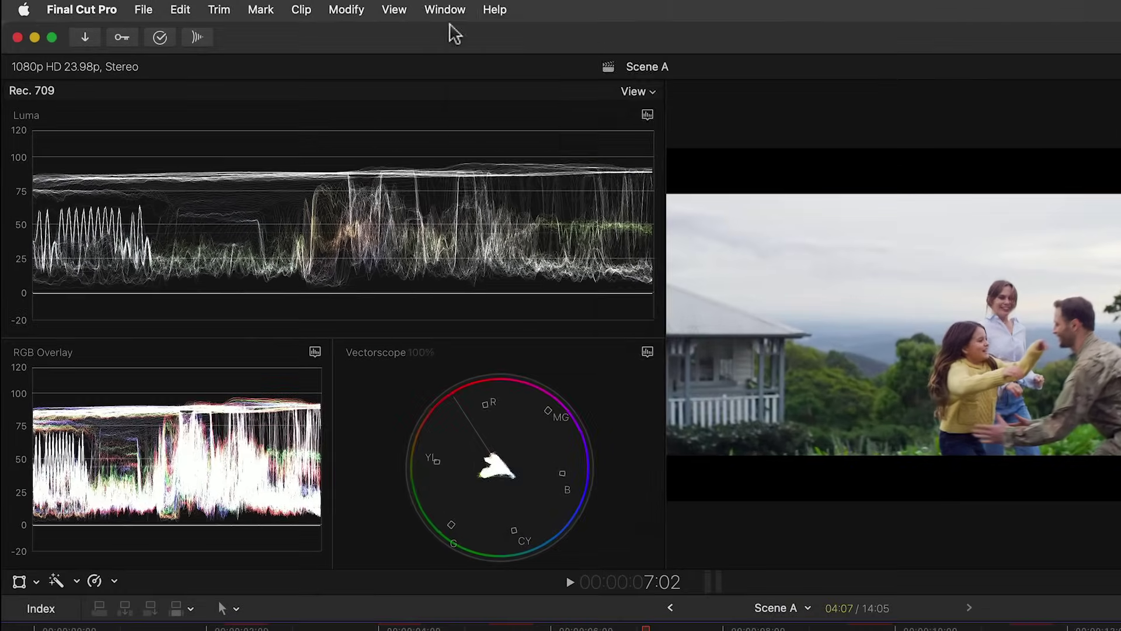
Step: Show the browser and drag Adjustment Layer HD 24fps from Titles and Generators above the clips
click(446, 10)
mouse_move(509, 232)
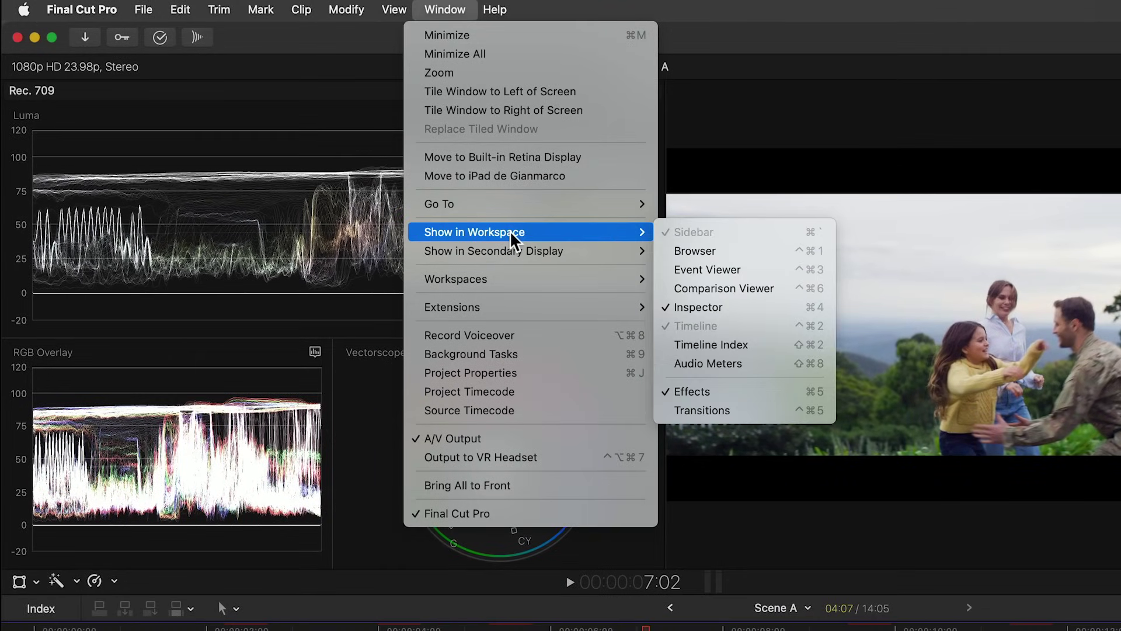
click(720, 251)
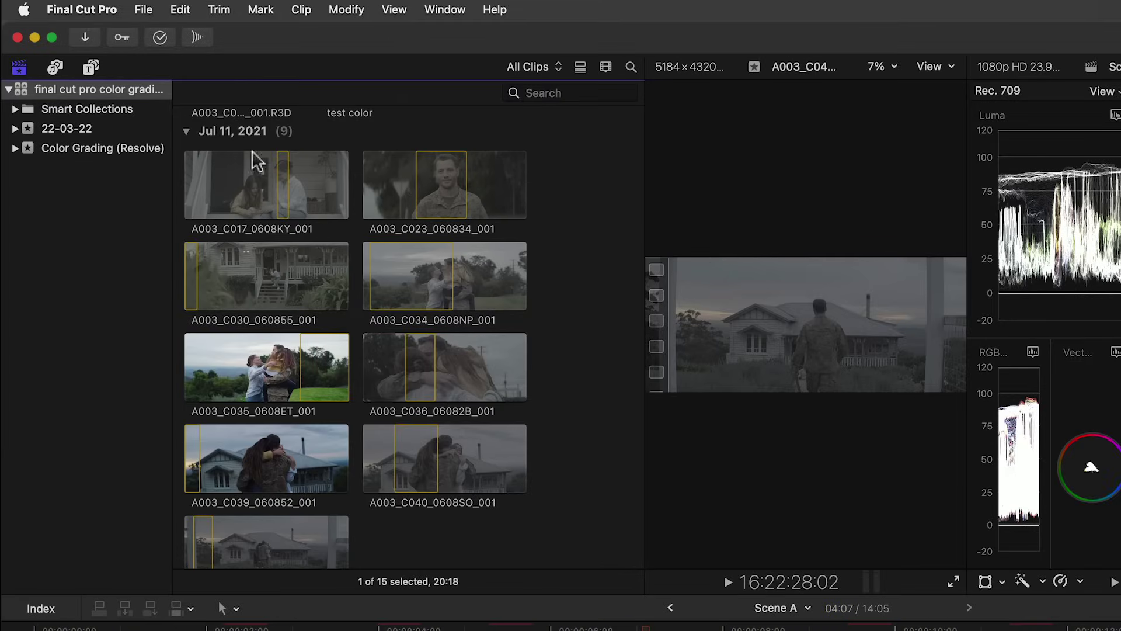
click(90, 68)
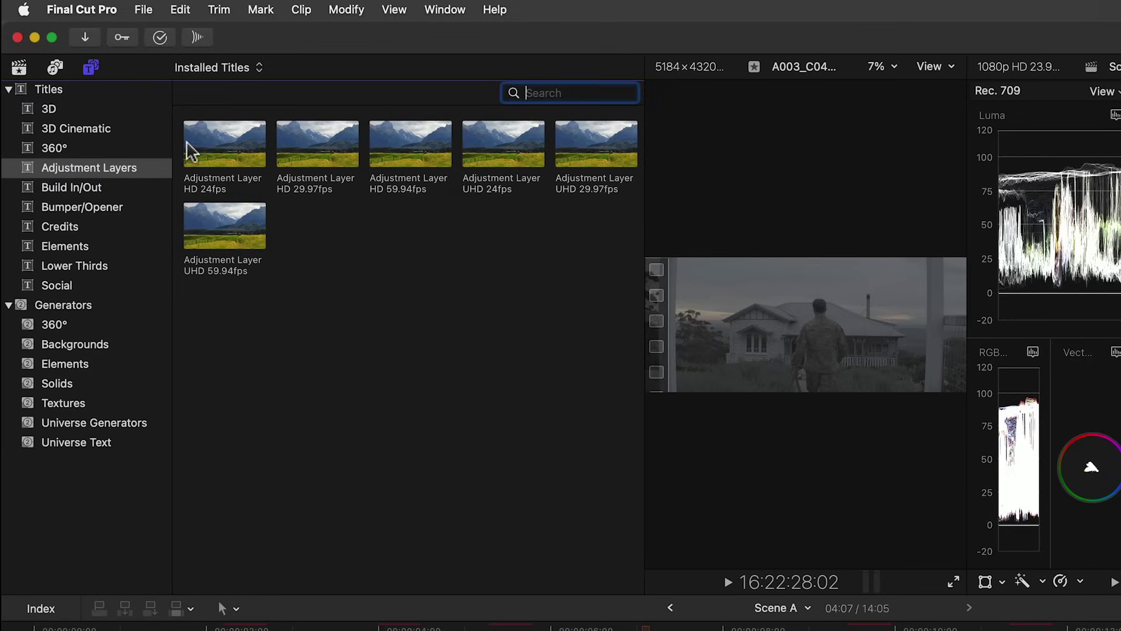
click(204, 151)
drag(214, 152, 20, 630)
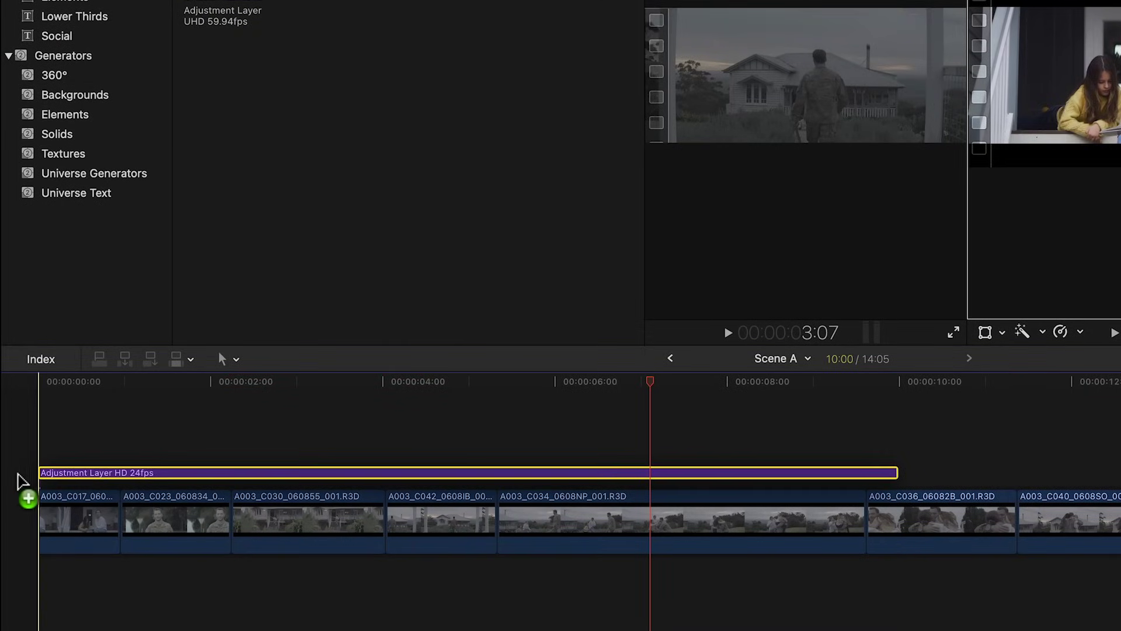
Step: Extend the adjustment layer to the end of the scene, hide the browser, and list its corrections
drag(22, 480, 24, 480)
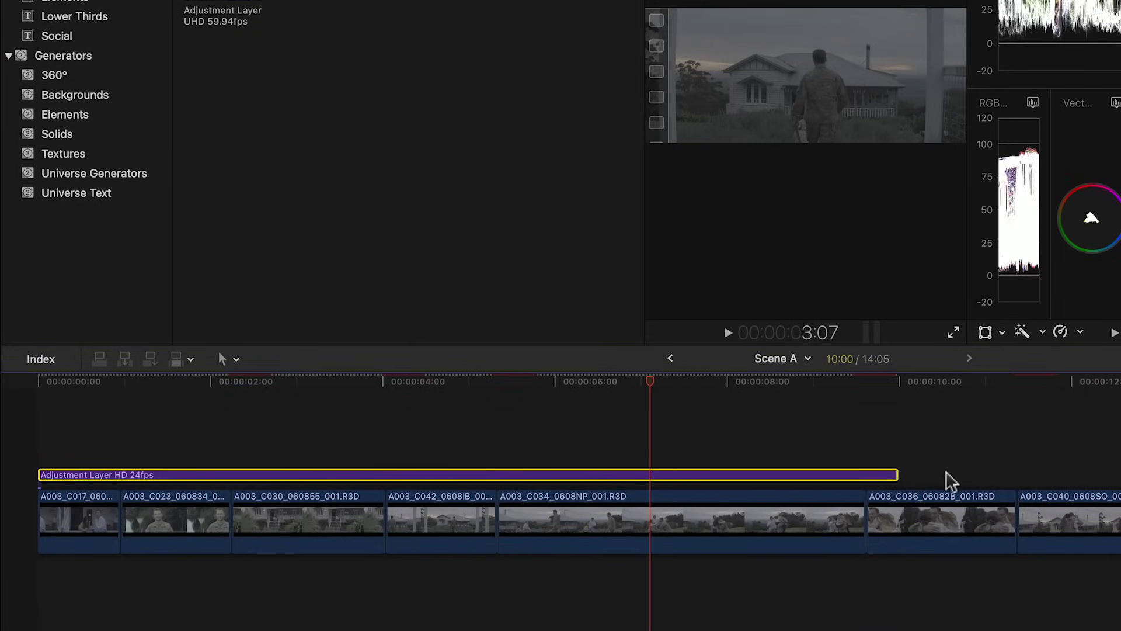
drag(901, 474, 1120, 475)
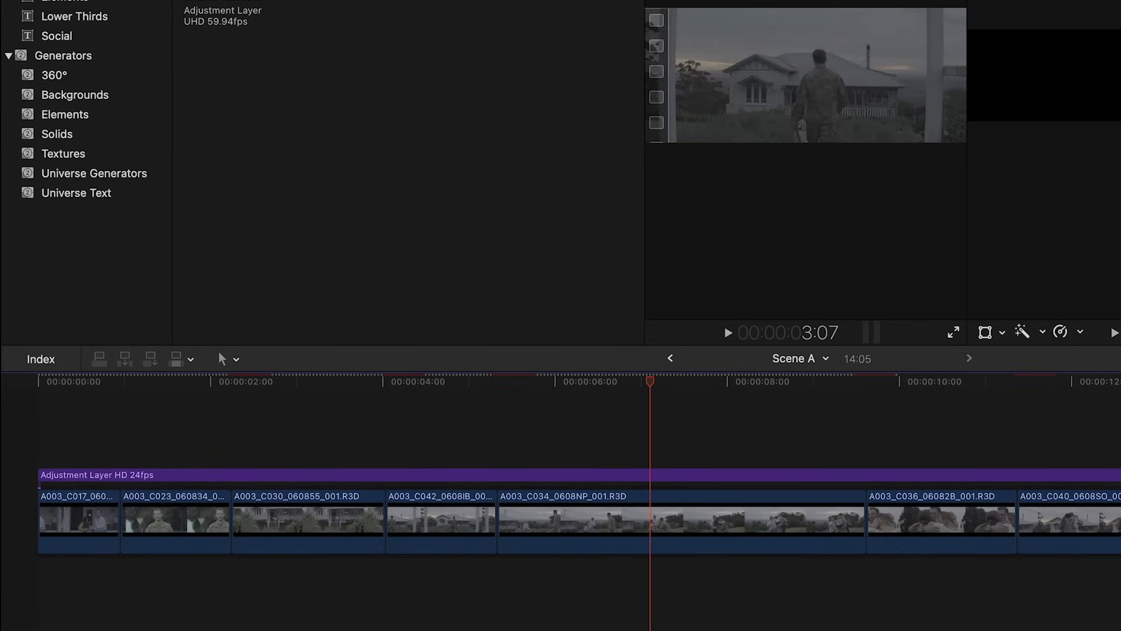
click(681, 476)
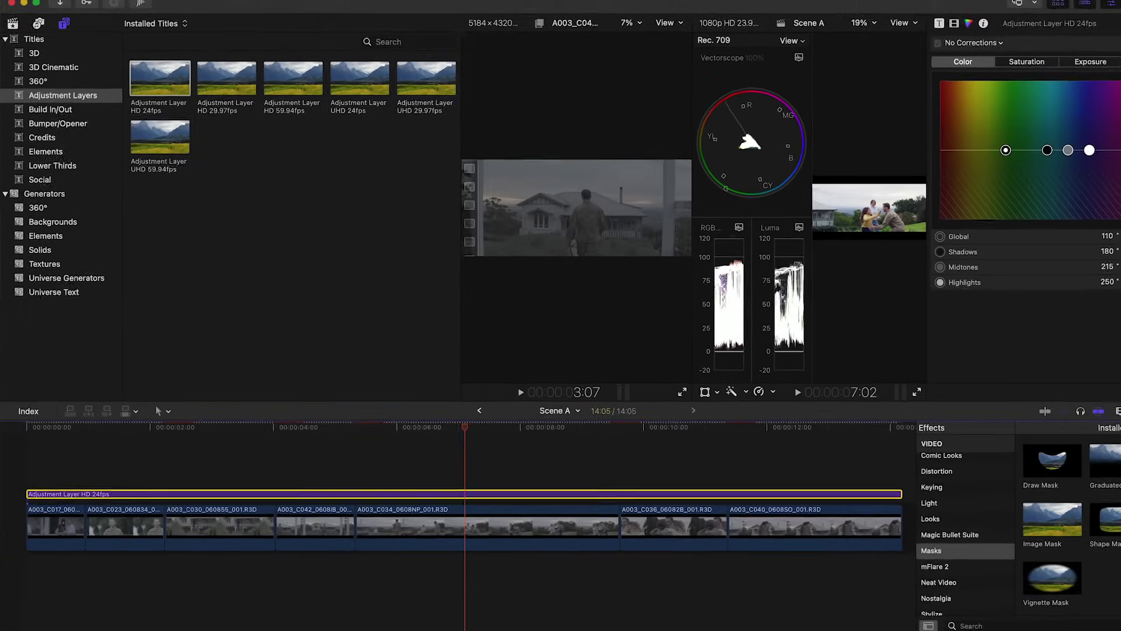
click(303, 6)
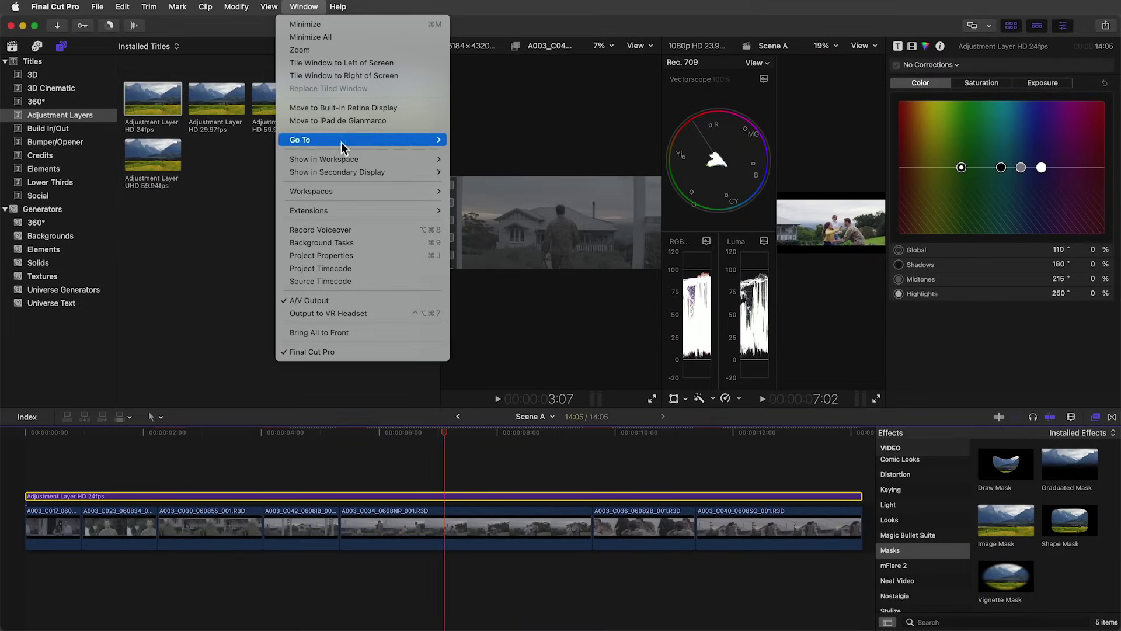
click(489, 173)
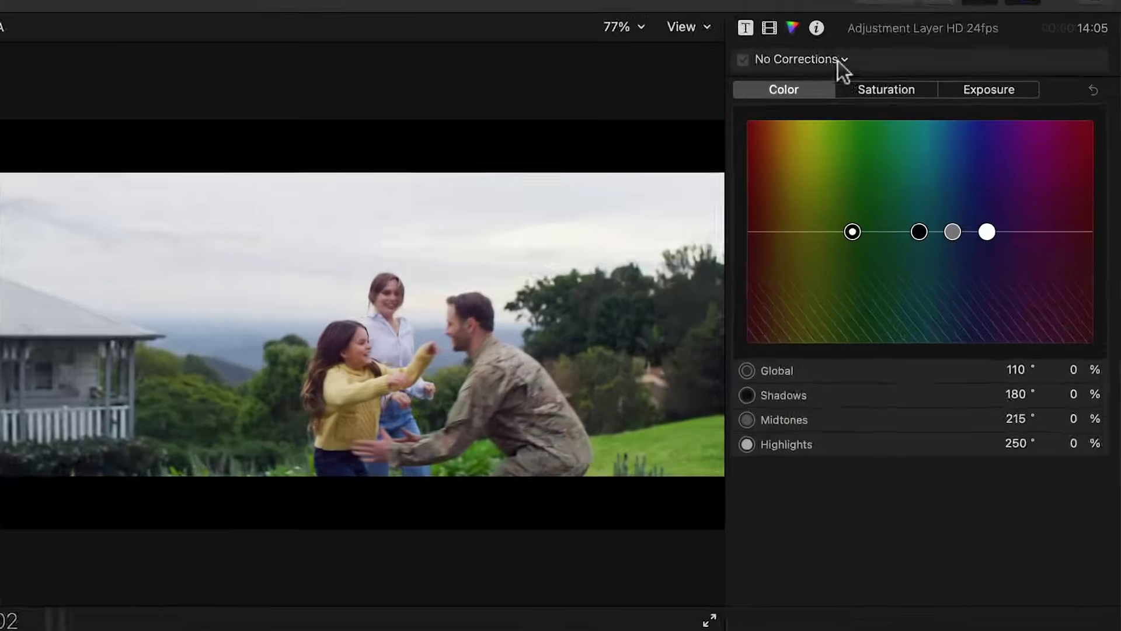
click(841, 61)
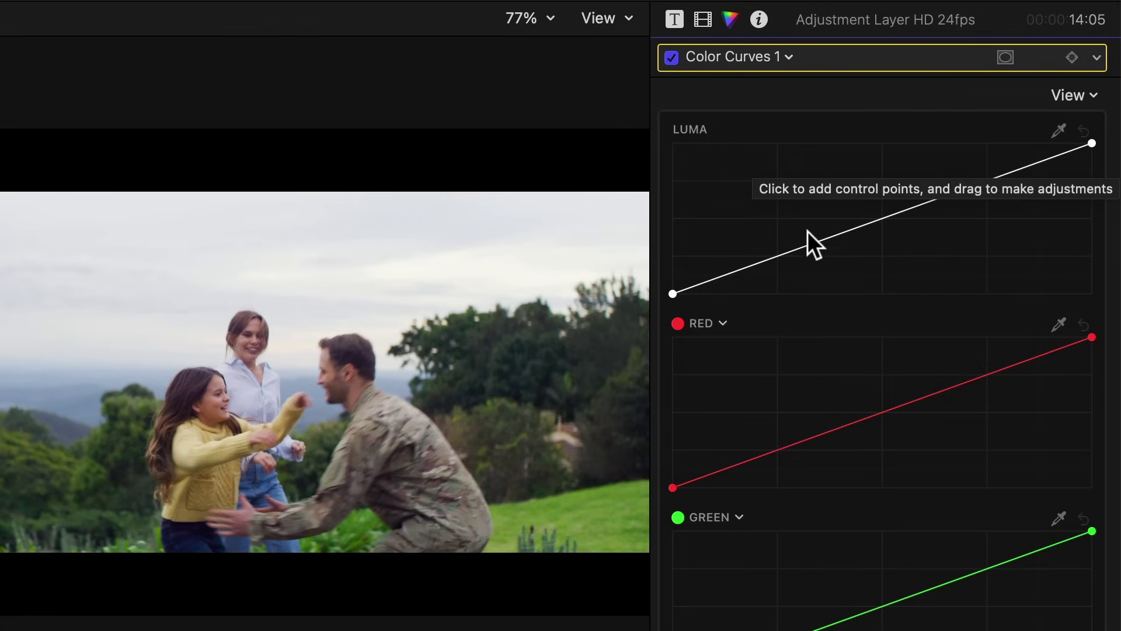
Step: Shape a gentle S-curve on the Color Curves 1 luma graph using two midtone control points
click(824, 239)
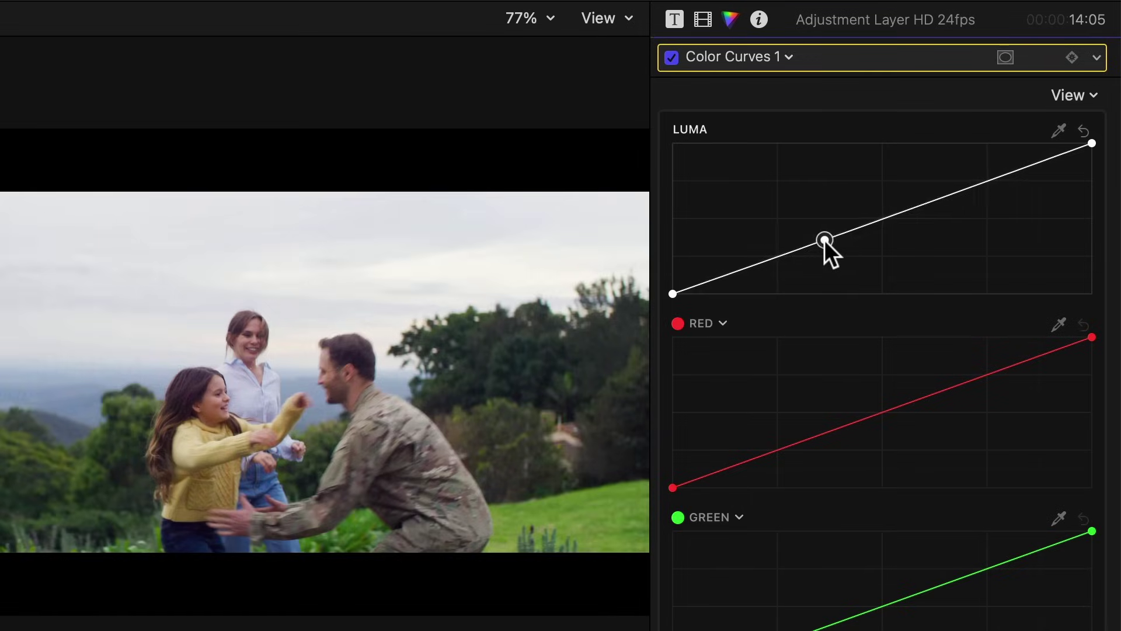
drag(824, 240, 826, 246)
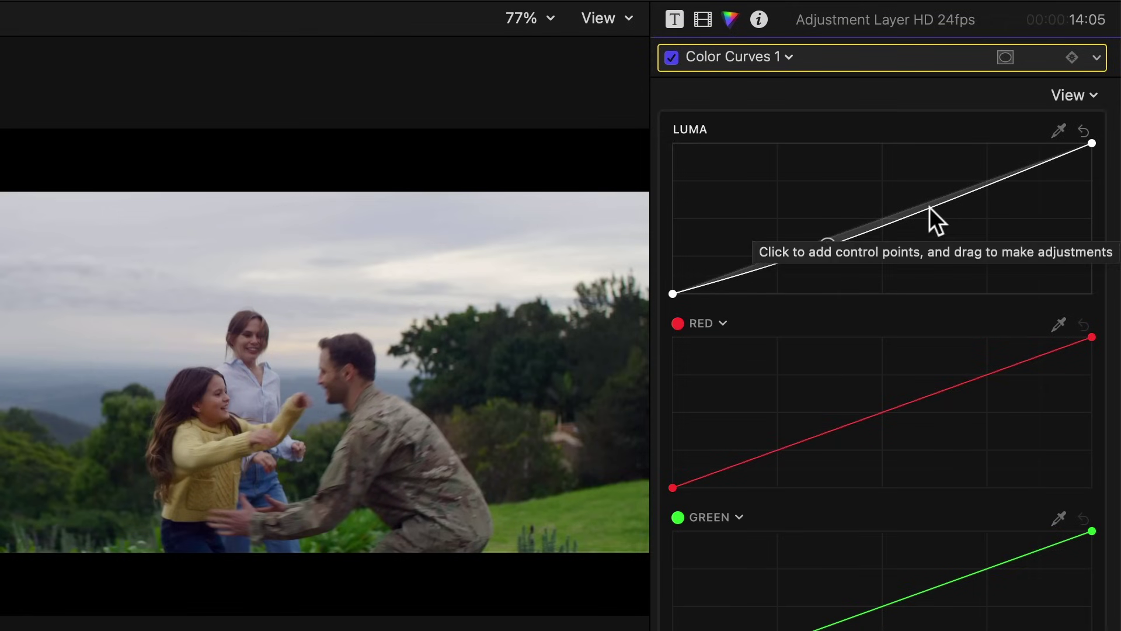
drag(934, 205, 933, 201)
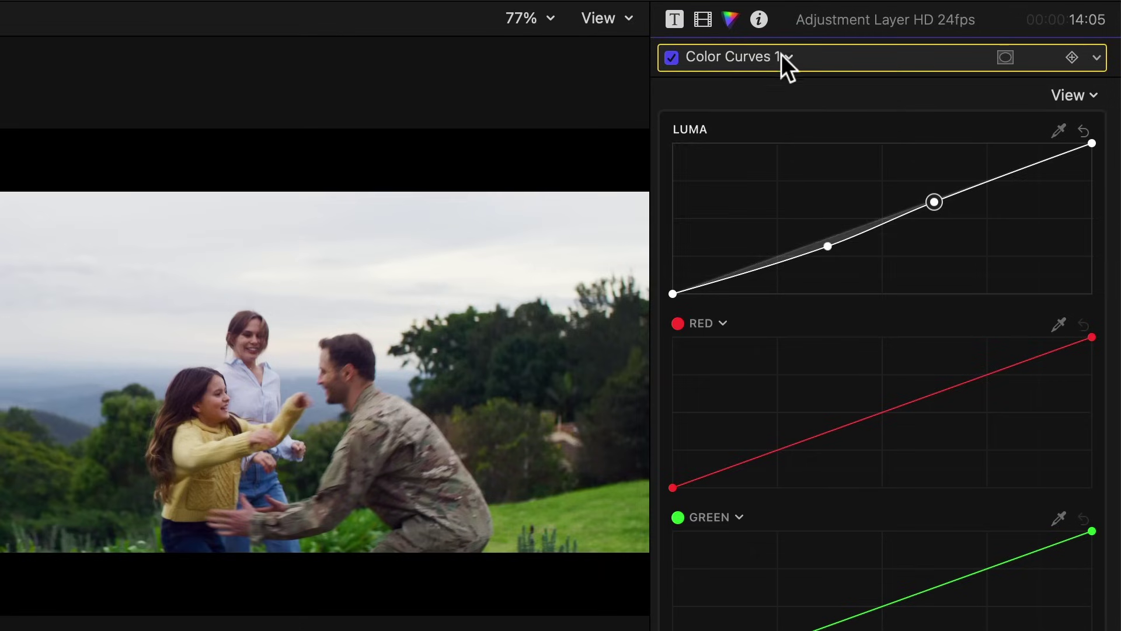
click(783, 56)
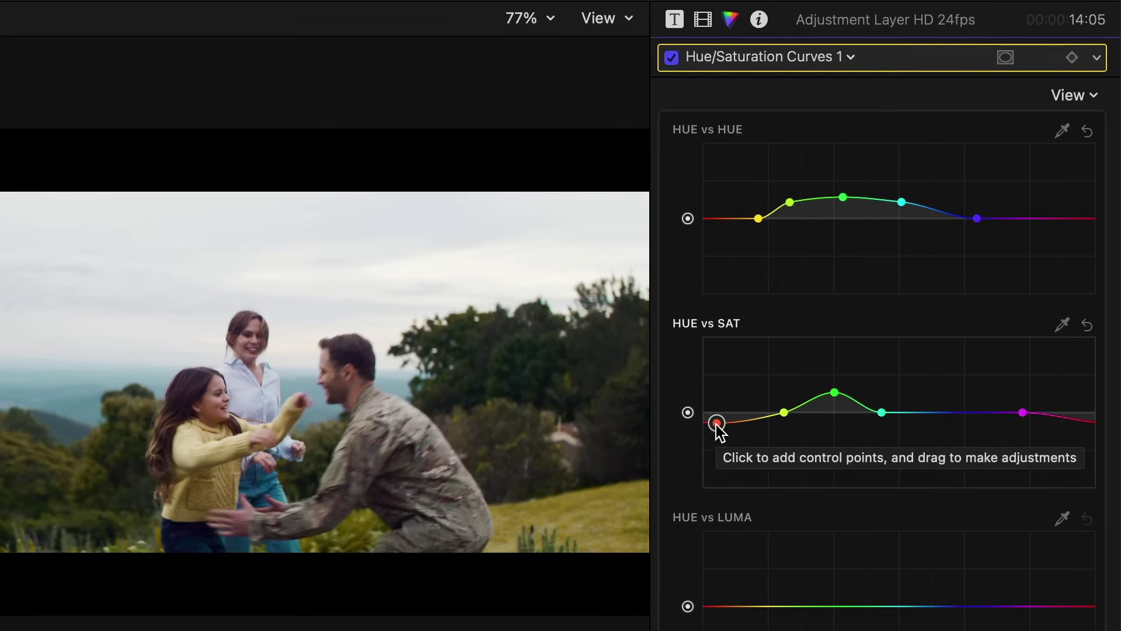
Step: Toggle the adjustment layer's effects off and on to compare the graded and ungraded scene
click(702, 19)
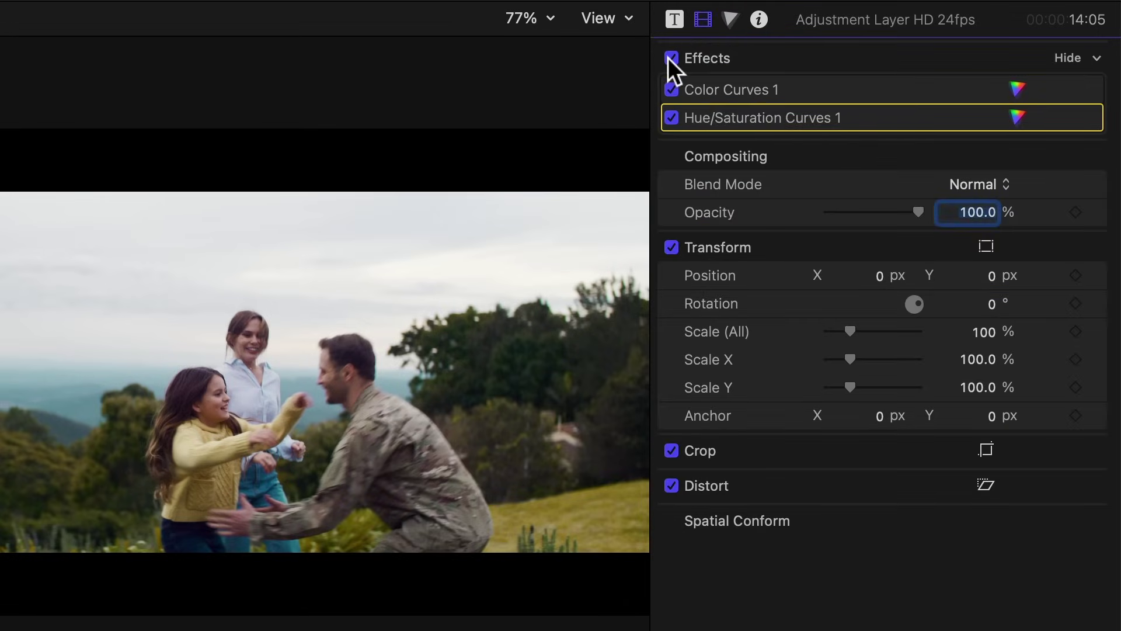
click(671, 59)
click(671, 58)
click(672, 58)
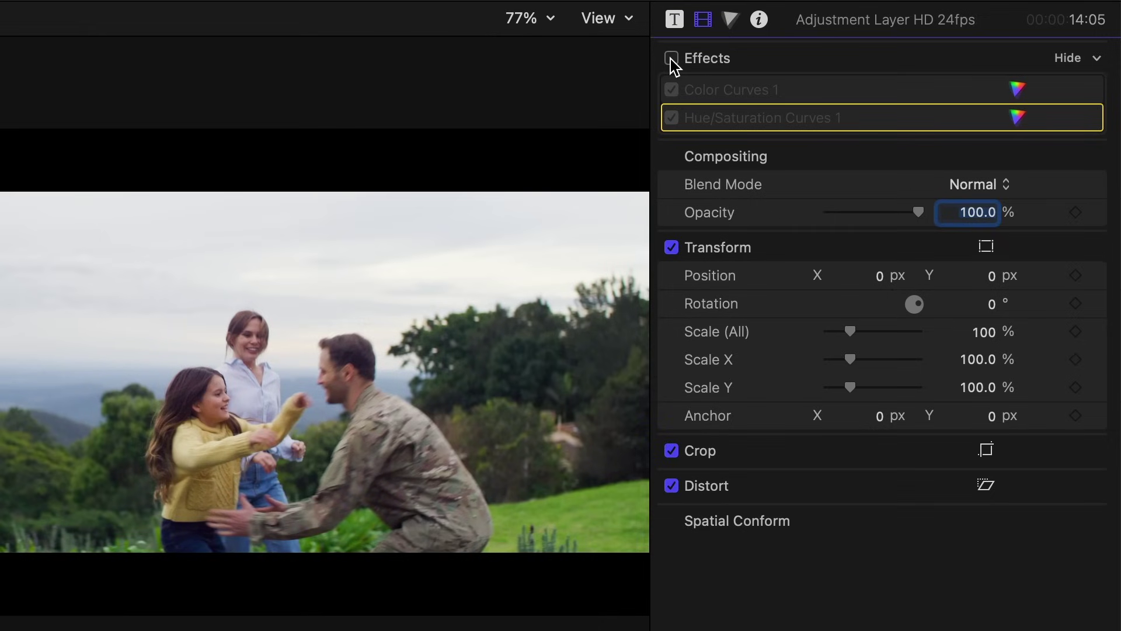
click(671, 58)
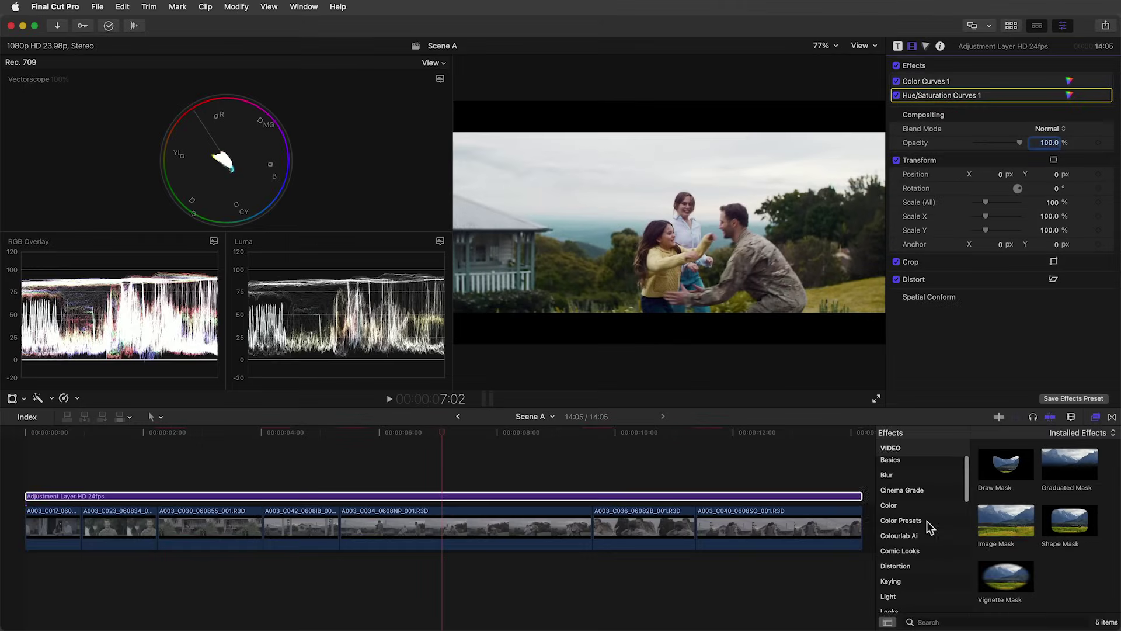
Step: Apply Custom LUT to the adjustment layer with the Drive LUT at mix 0.4
click(889, 506)
scroll(1006, 542, down, 3)
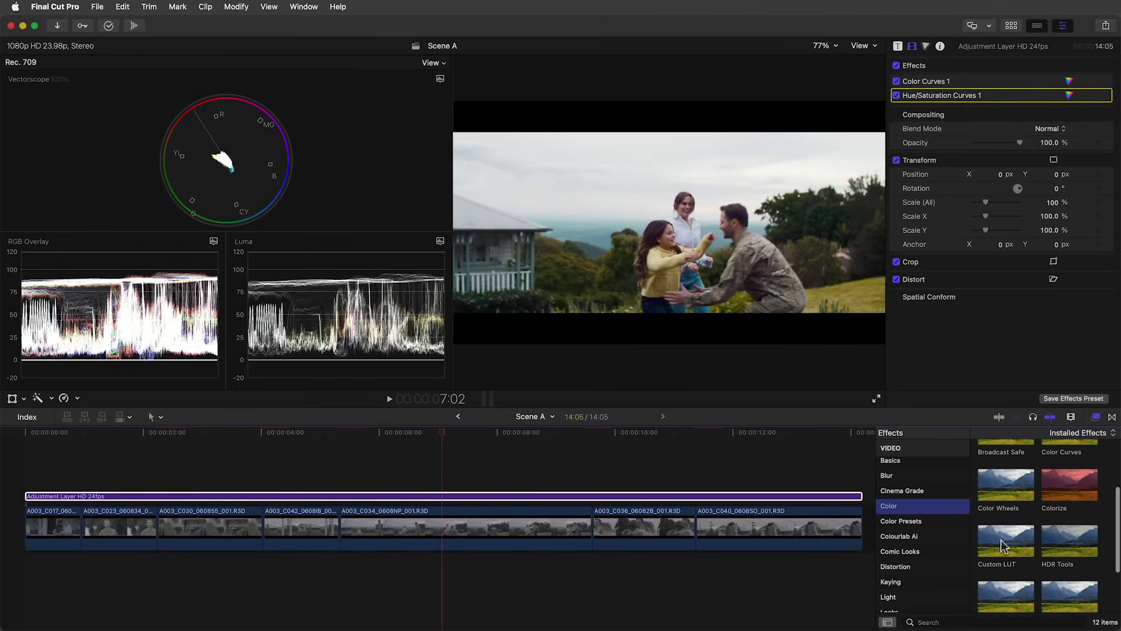
click(1005, 540)
drag(1005, 540, 711, 498)
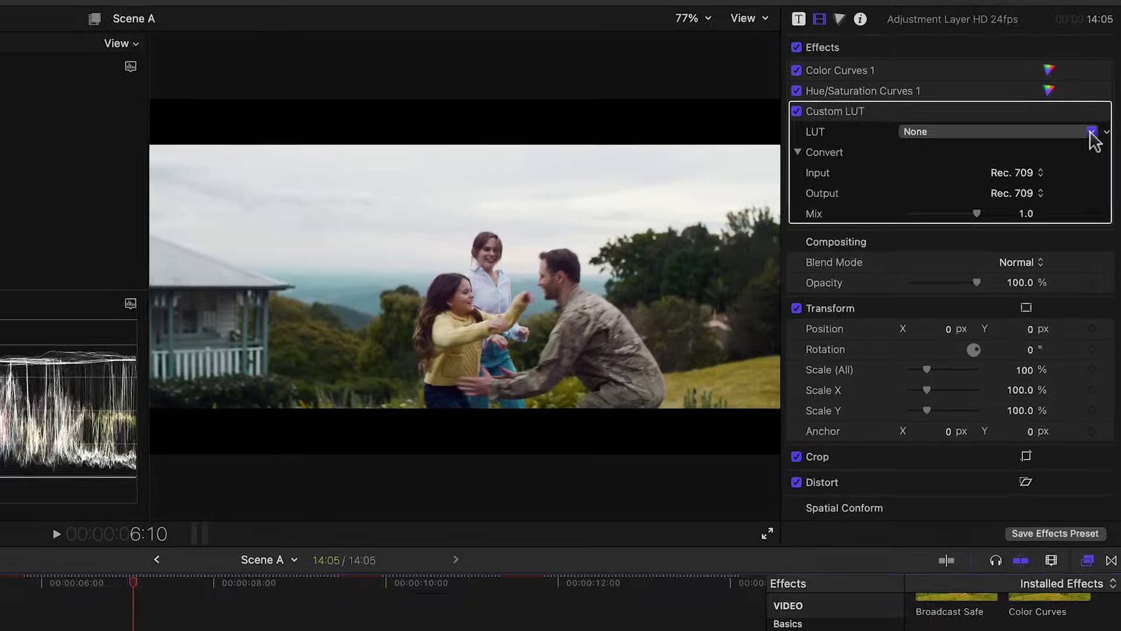
click(1098, 123)
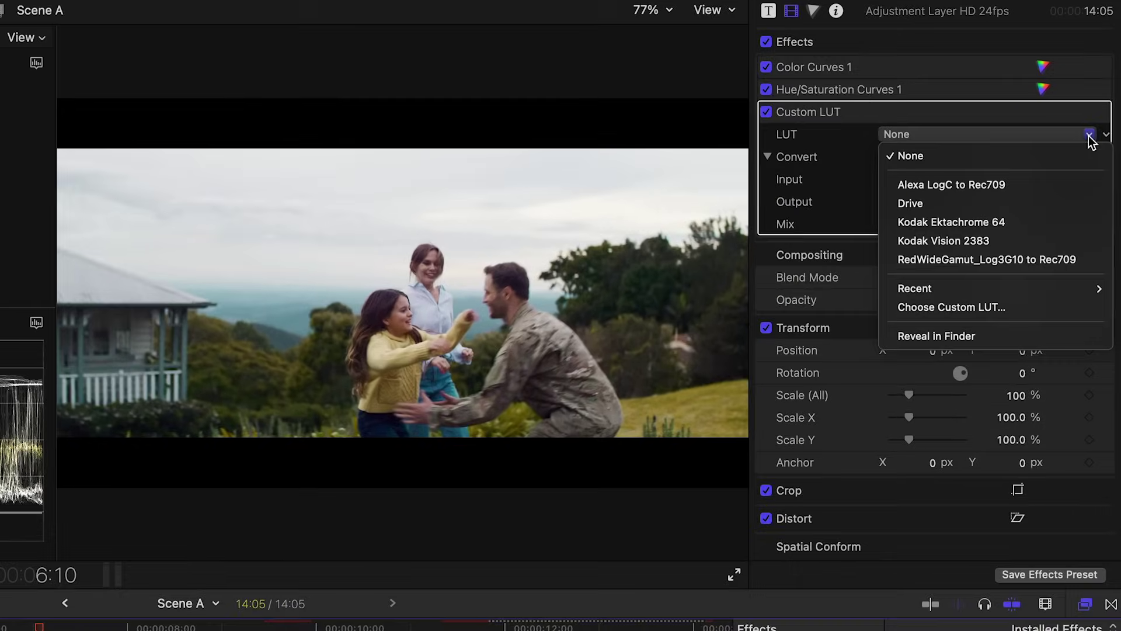
click(993, 203)
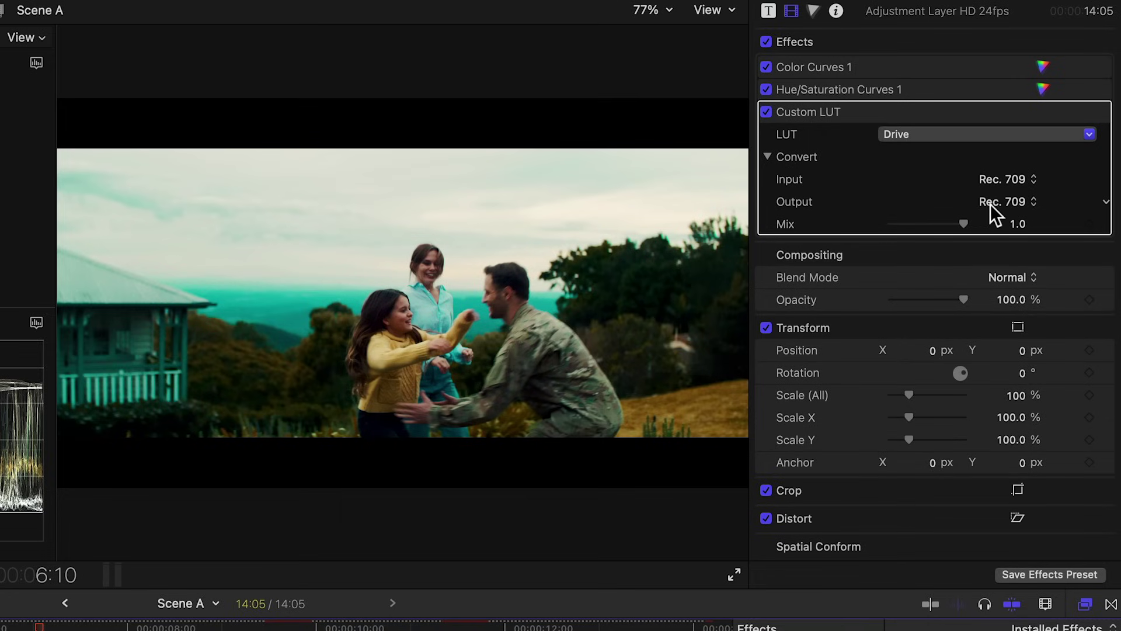
drag(964, 224, 919, 223)
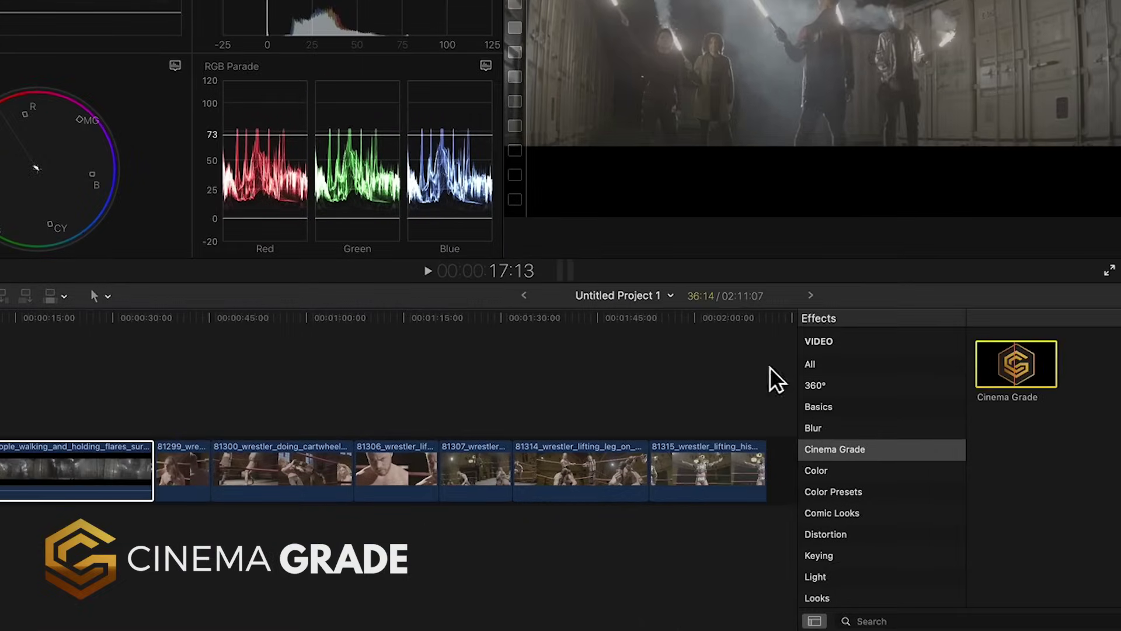
Step: Put Cinema Grade on the first timeline clip and open its grading controls
drag(770, 367, 67, 464)
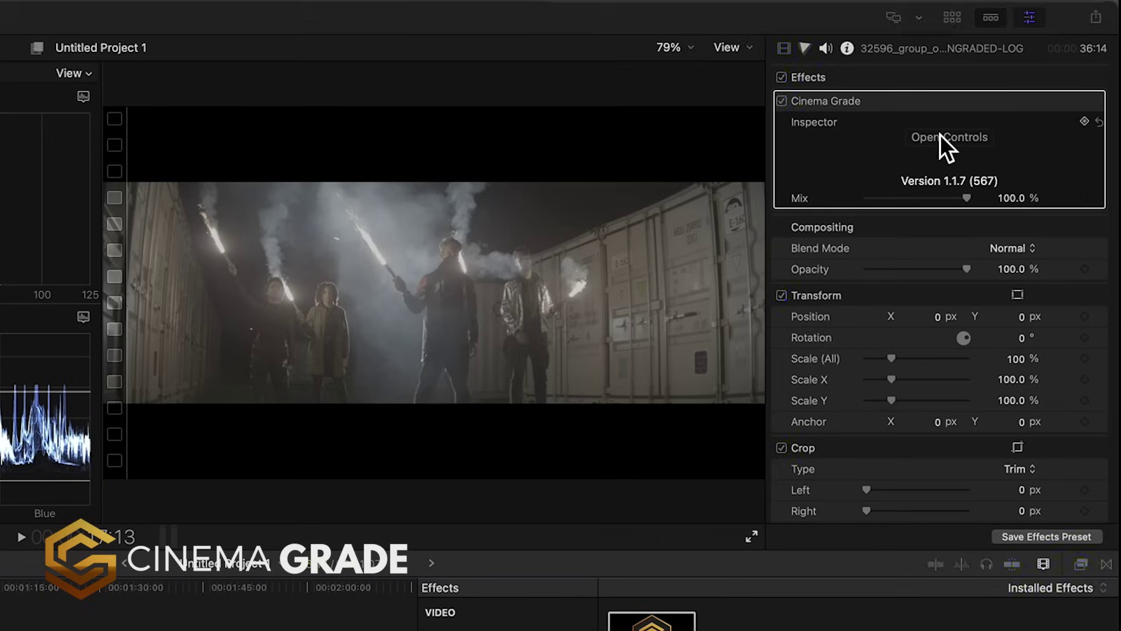
click(941, 137)
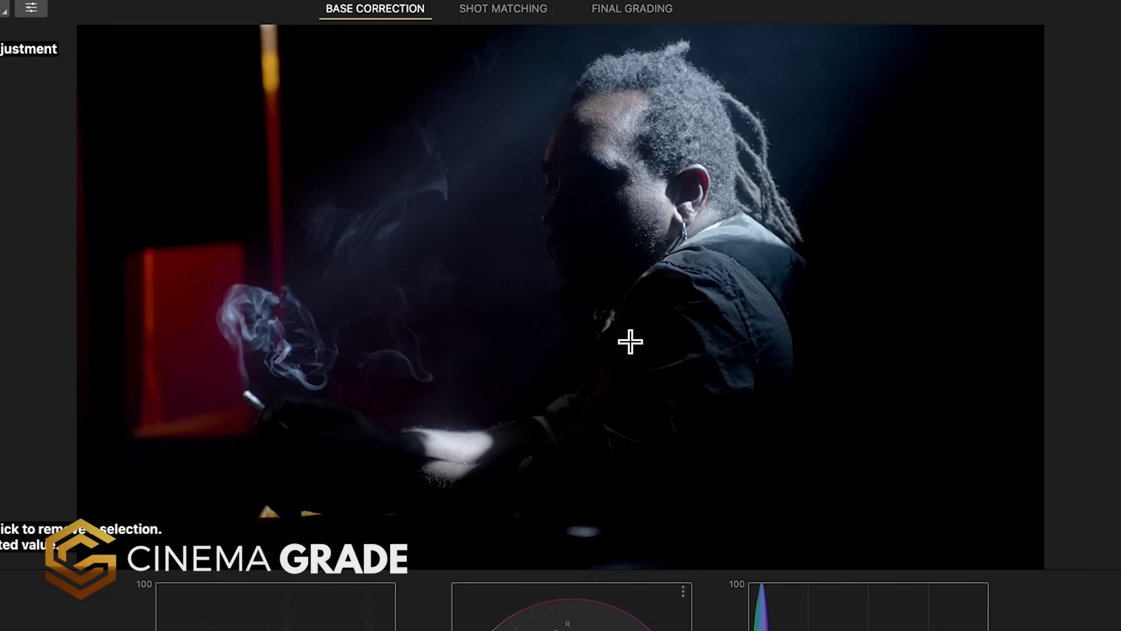
Step: Brighten one shot and darken the landscape using false colour, then push the sky toward cyan
drag(630, 341, 630, 326)
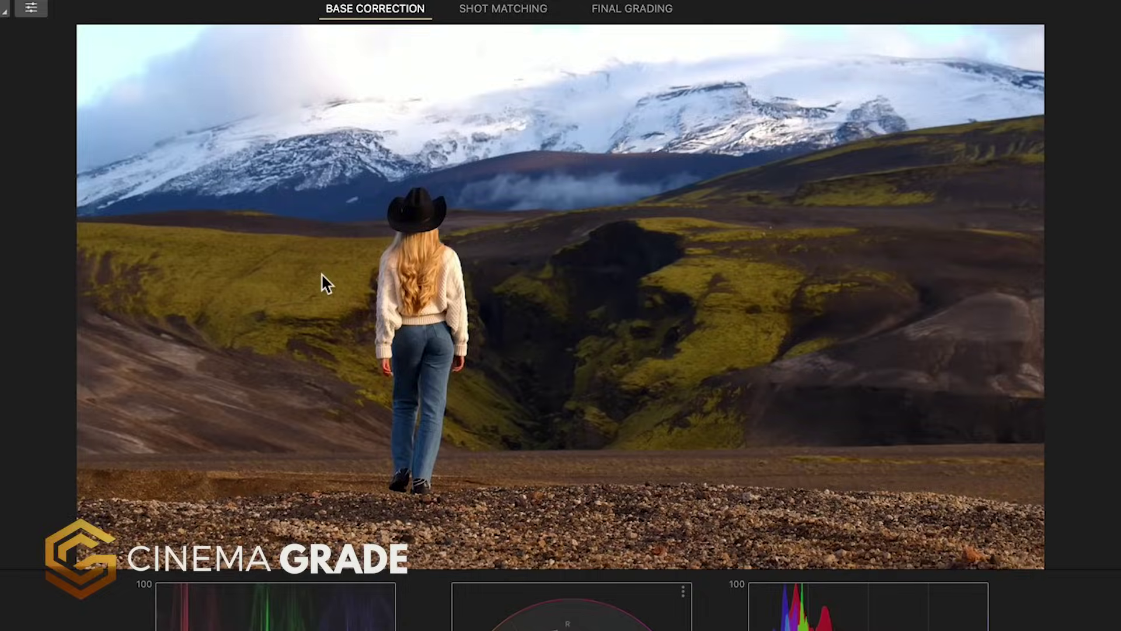
key(f)
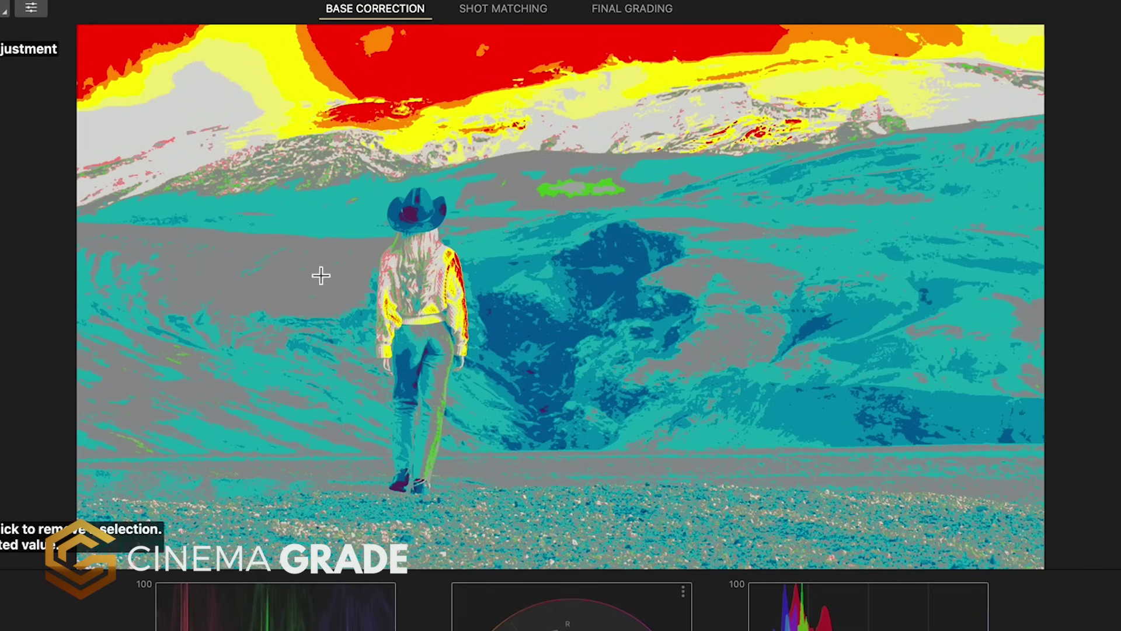
drag(433, 80, 432, 126)
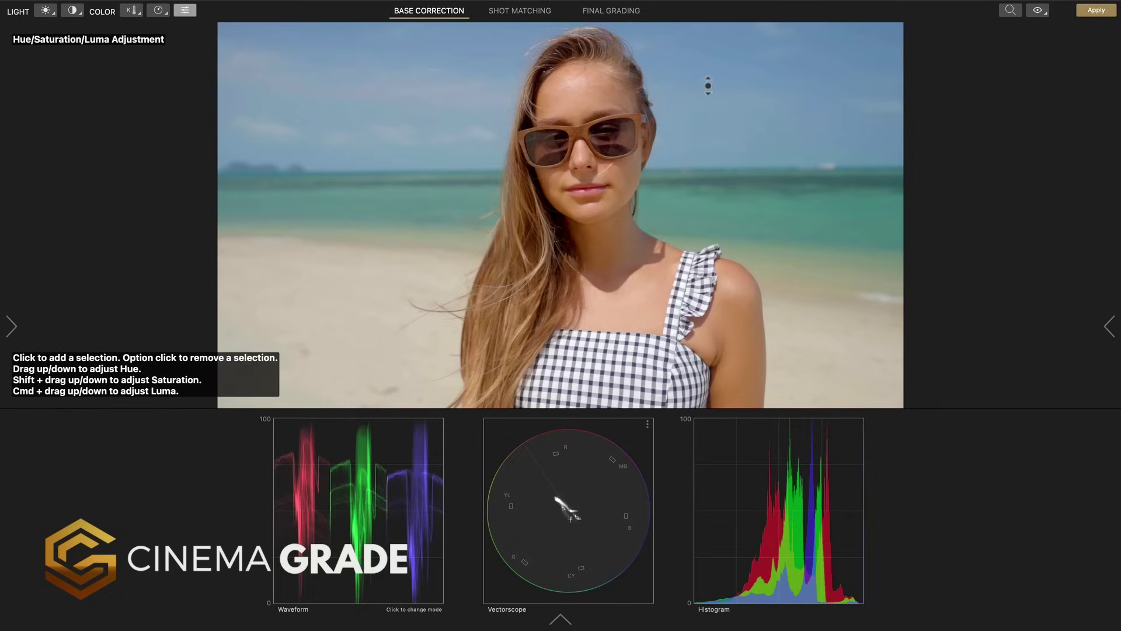
mouse_move(708, 86)
mouse_down()
mouse_move(711, 40)
mouse_move(714, 137)
mouse_move(716, 23)
mouse_move(713, 158)
mouse_move(709, 87)
mouse_up()
drag(709, 87, 708, 33)
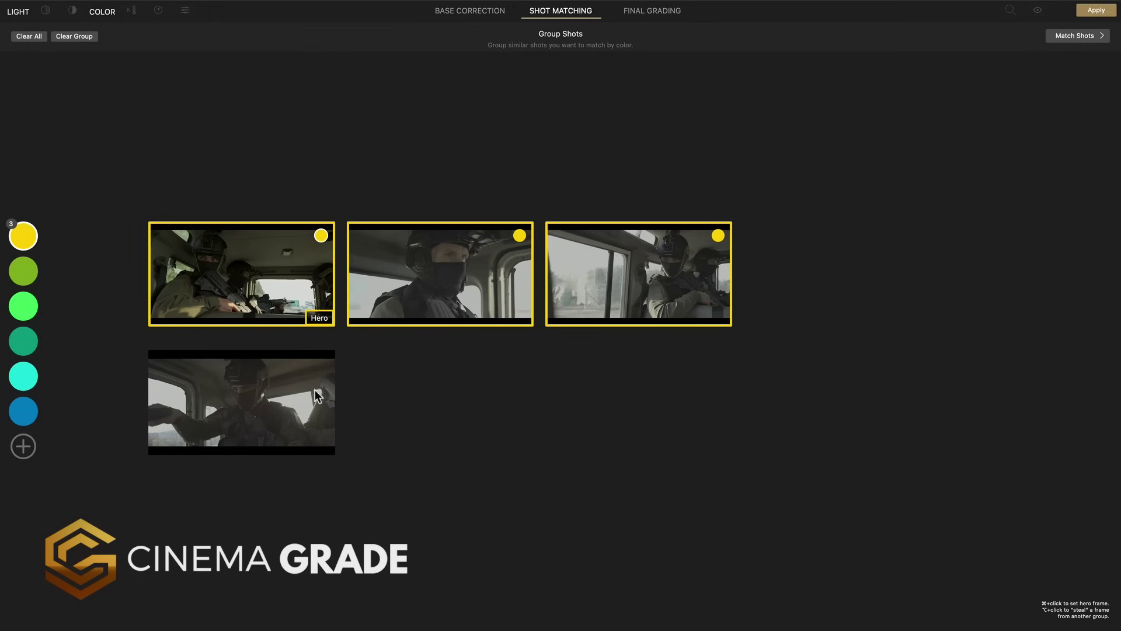
Step: Copy the hero shot's correction onto the match shot and darken its highlights, midtones and shadows
click(1065, 36)
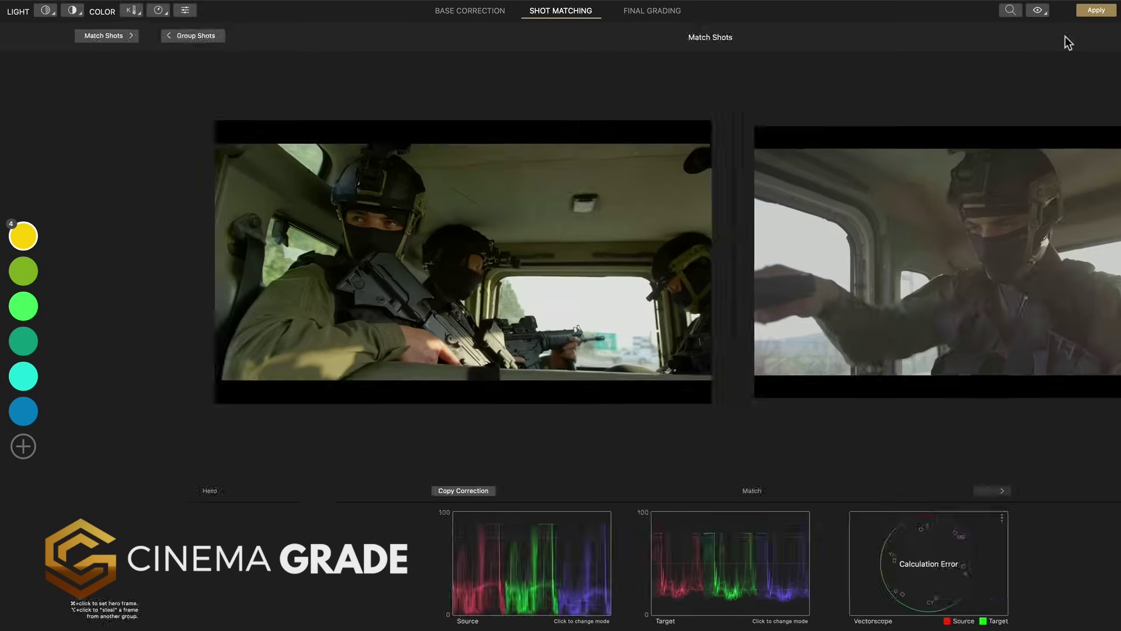
click(307, 494)
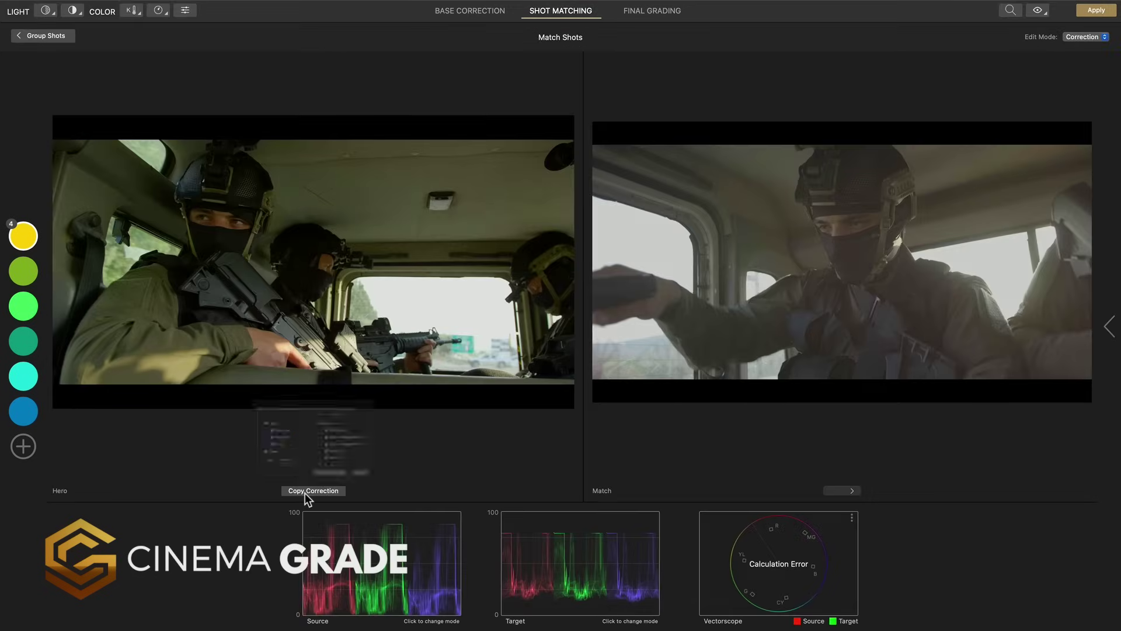
click(343, 462)
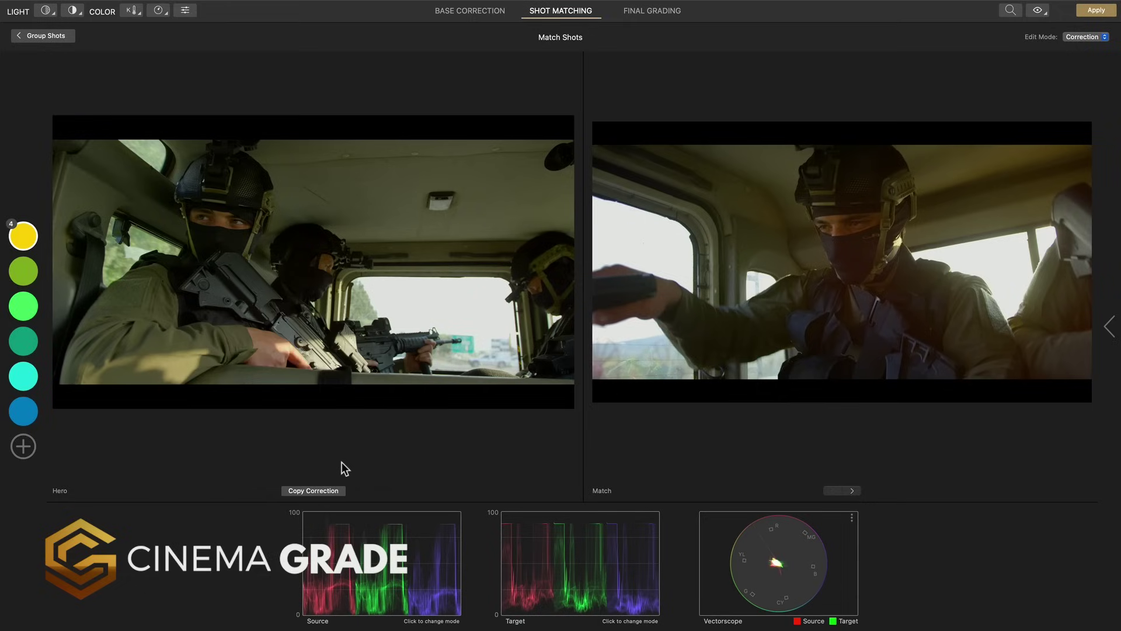
key(1)
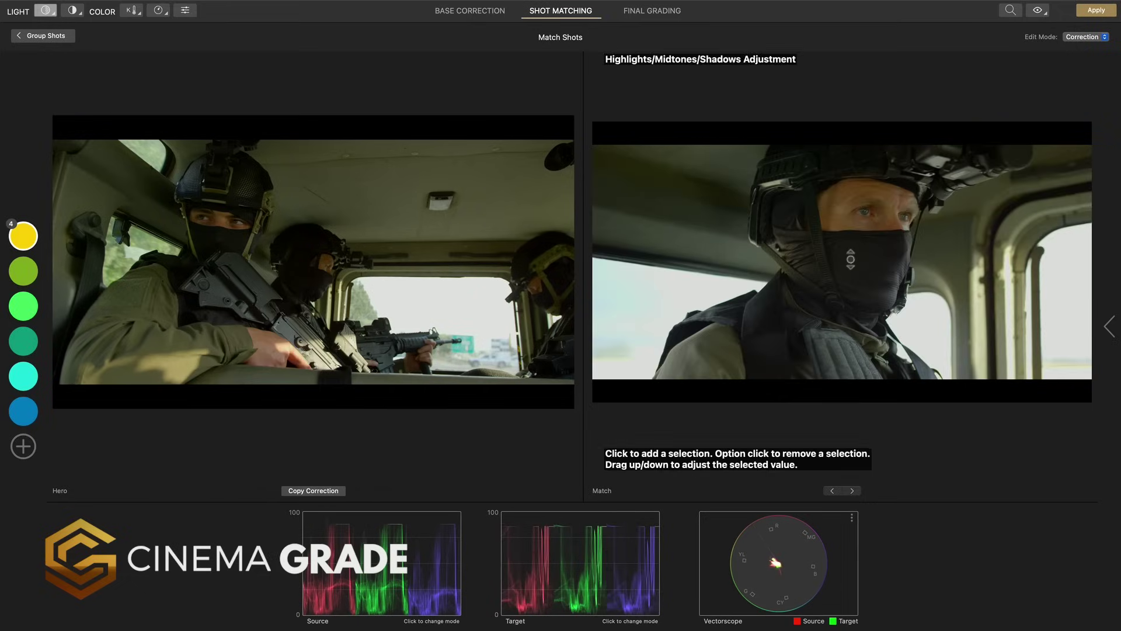
drag(850, 268, 854, 273)
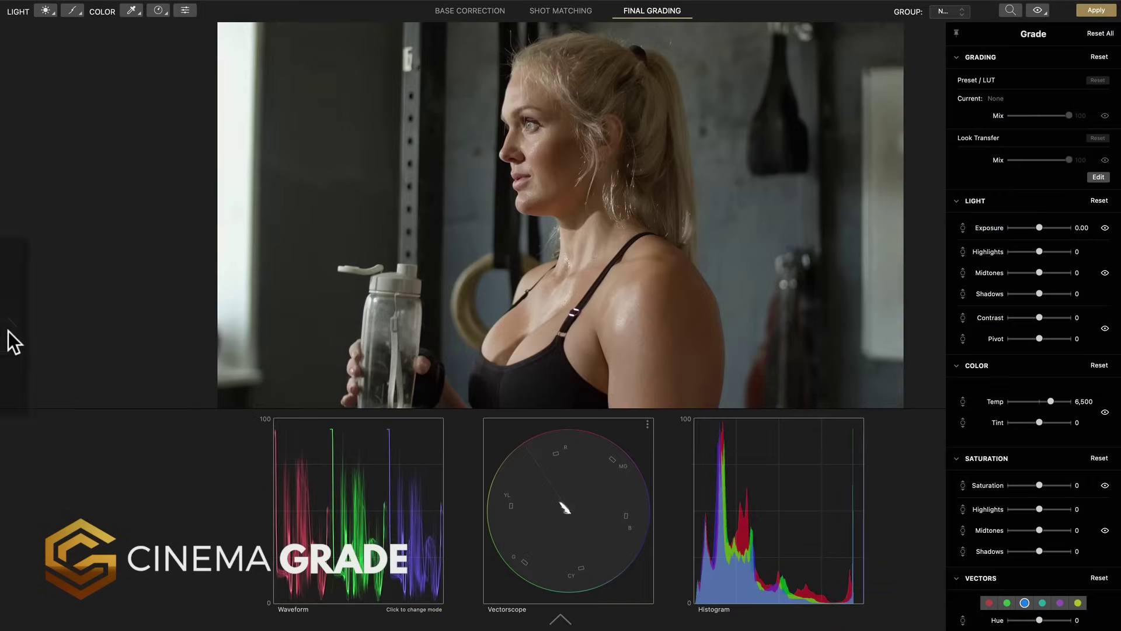
Step: Choose the Drive LUT from Look Selection and accept it for the gym shot
mouse_move(8, 331)
click(82, 326)
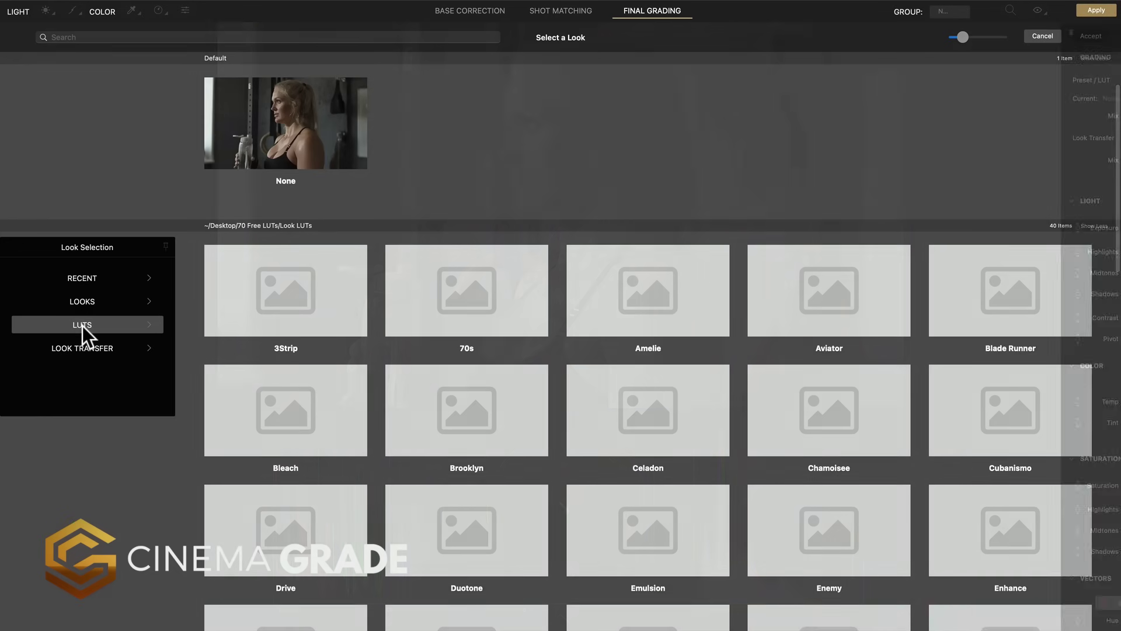
scroll(426, 390, down, 3)
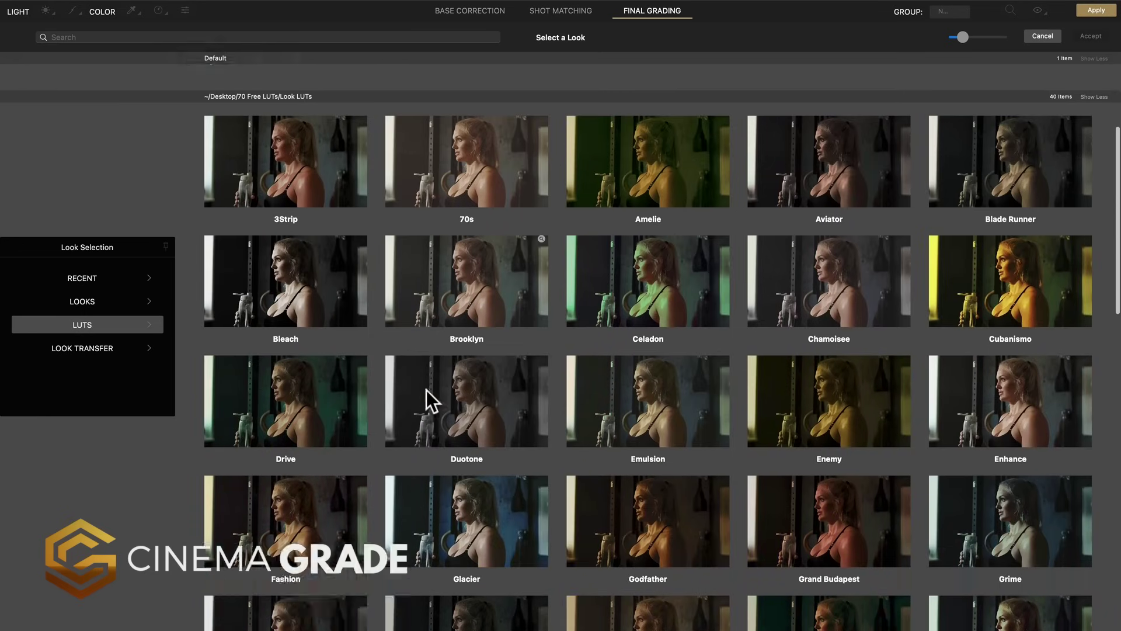
scroll(431, 400, down, 1)
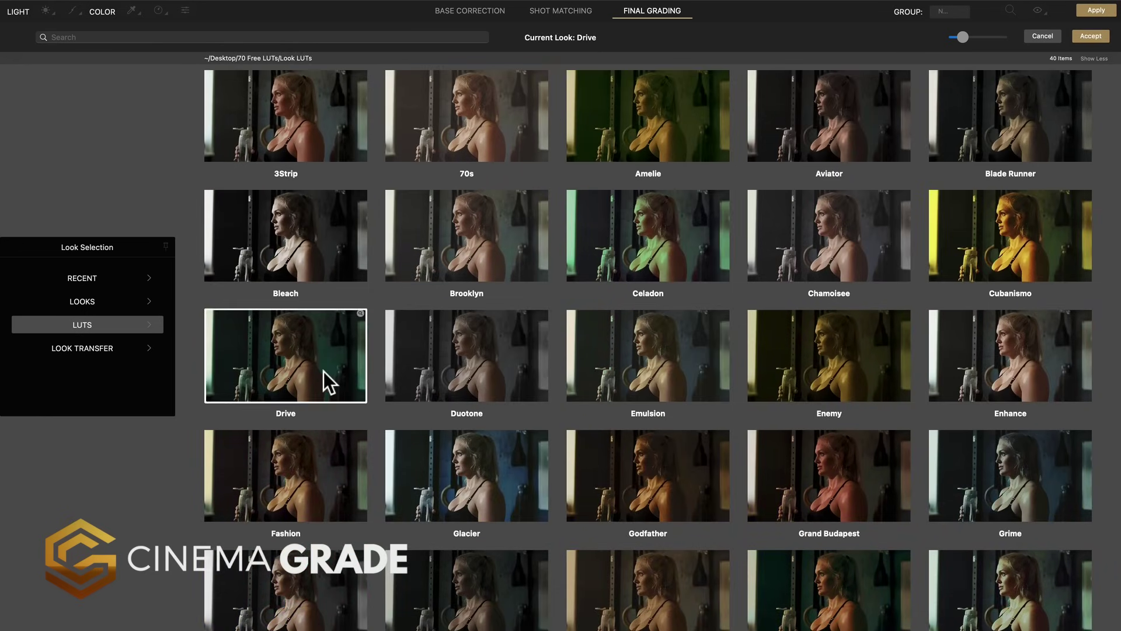
click(1082, 37)
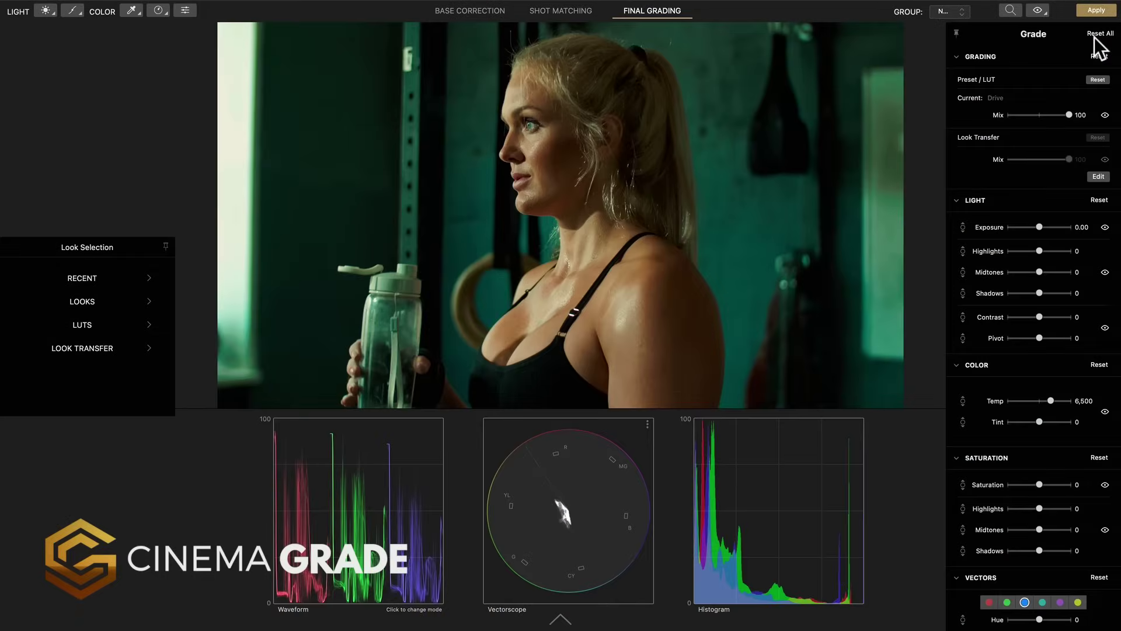